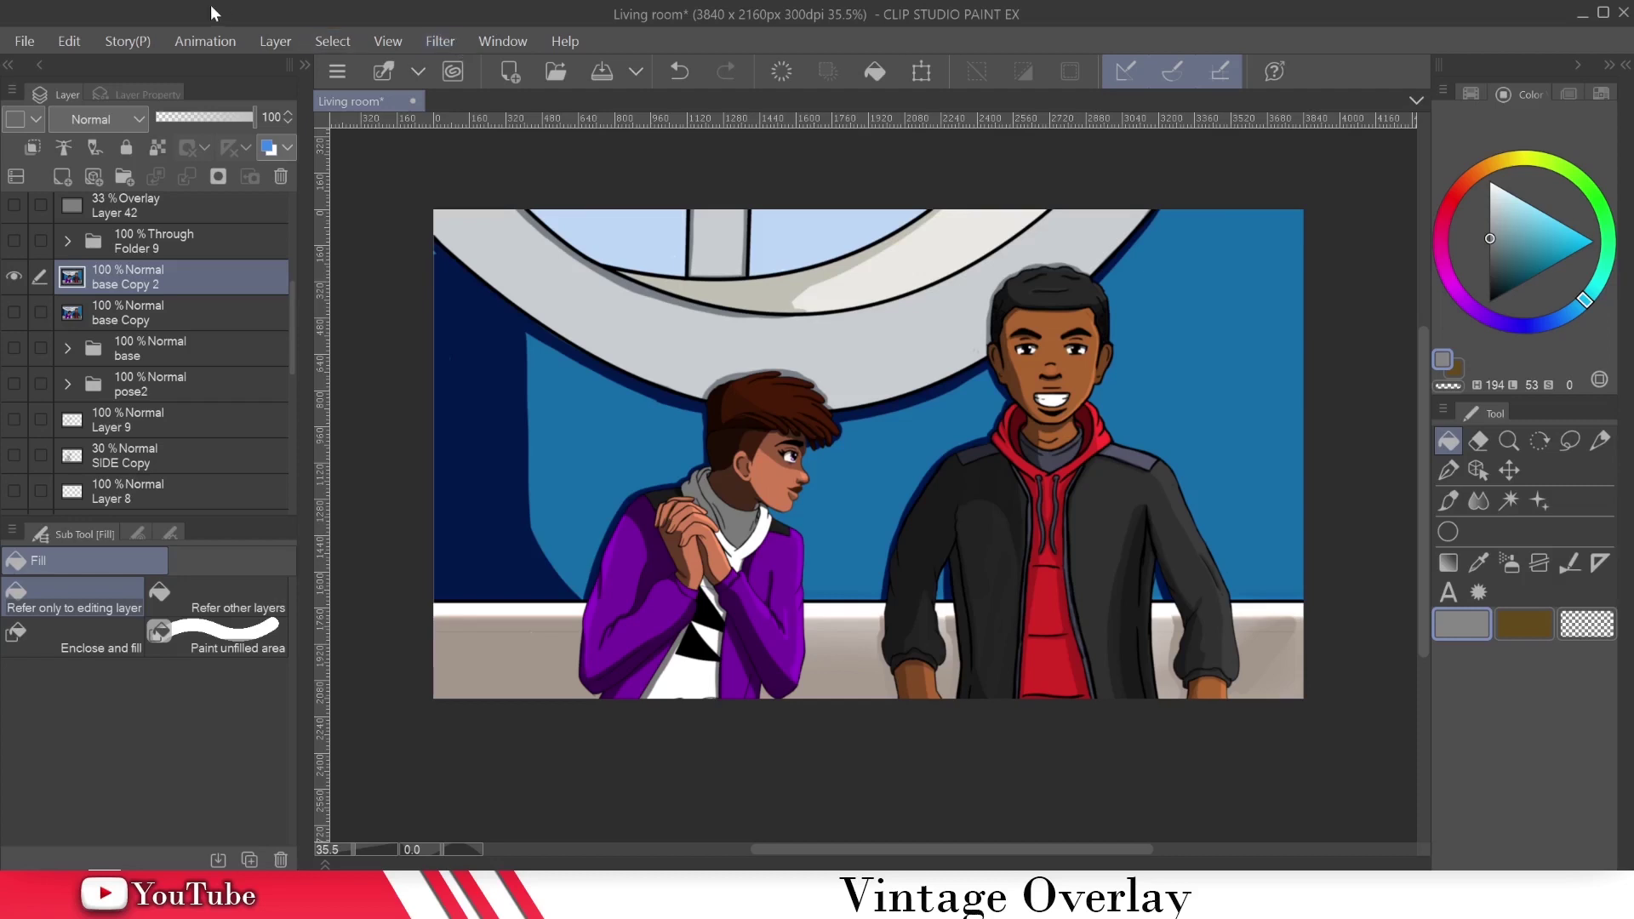
# Step: Add a Level Correction layer that moves the Red white input left and the Blue black input right
pyautogui.click(272, 43)
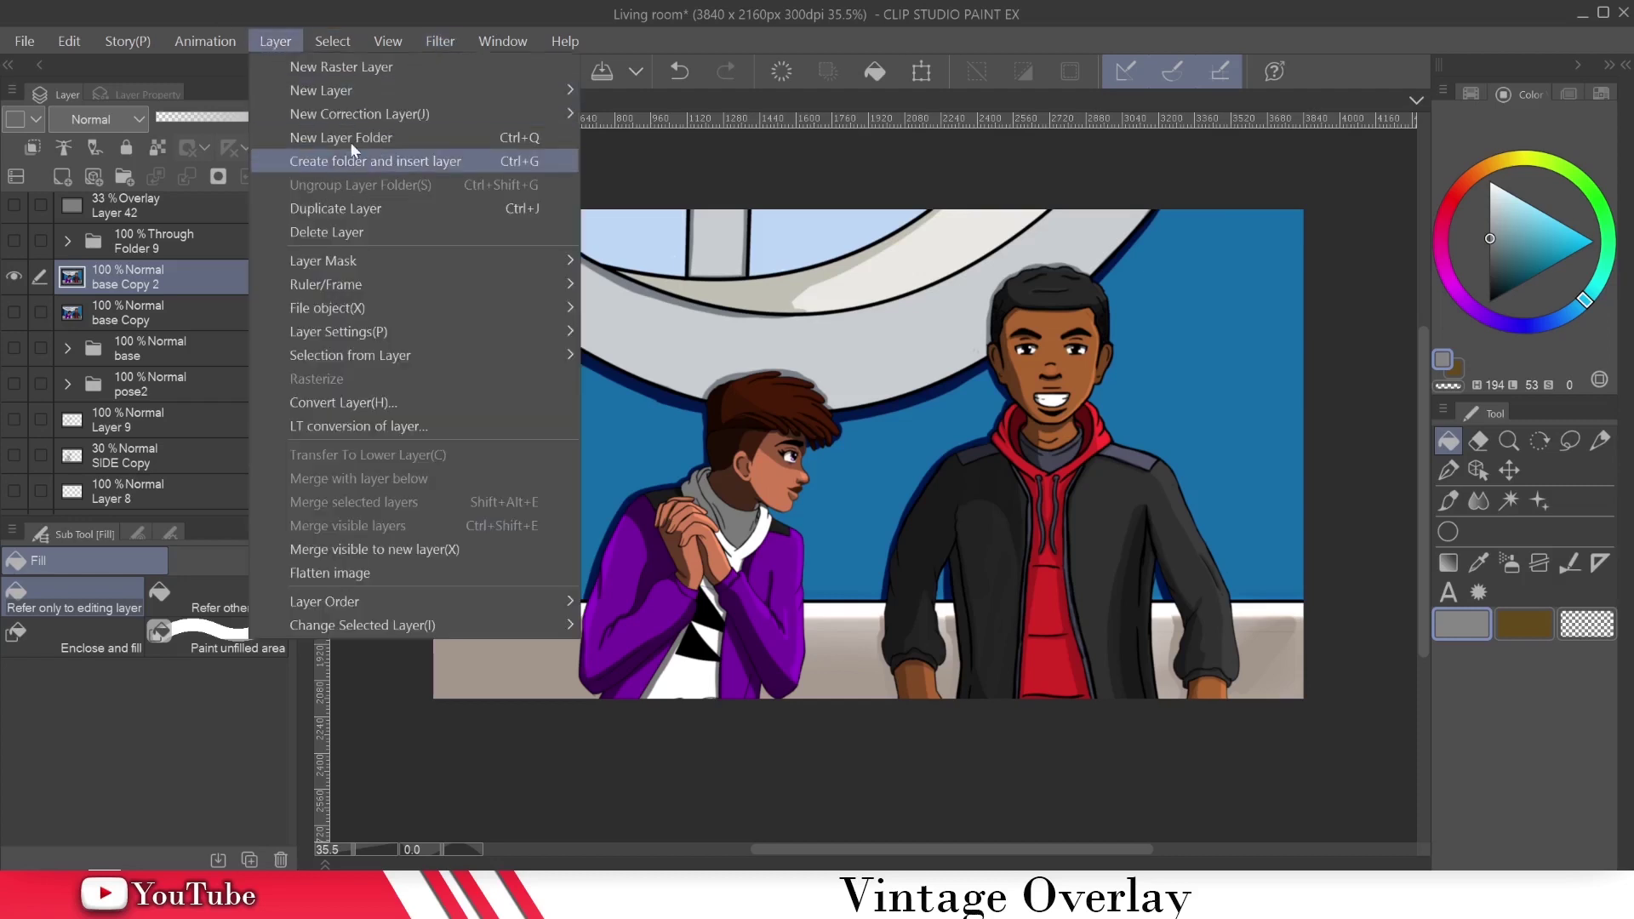
pyautogui.moveTo(349, 116)
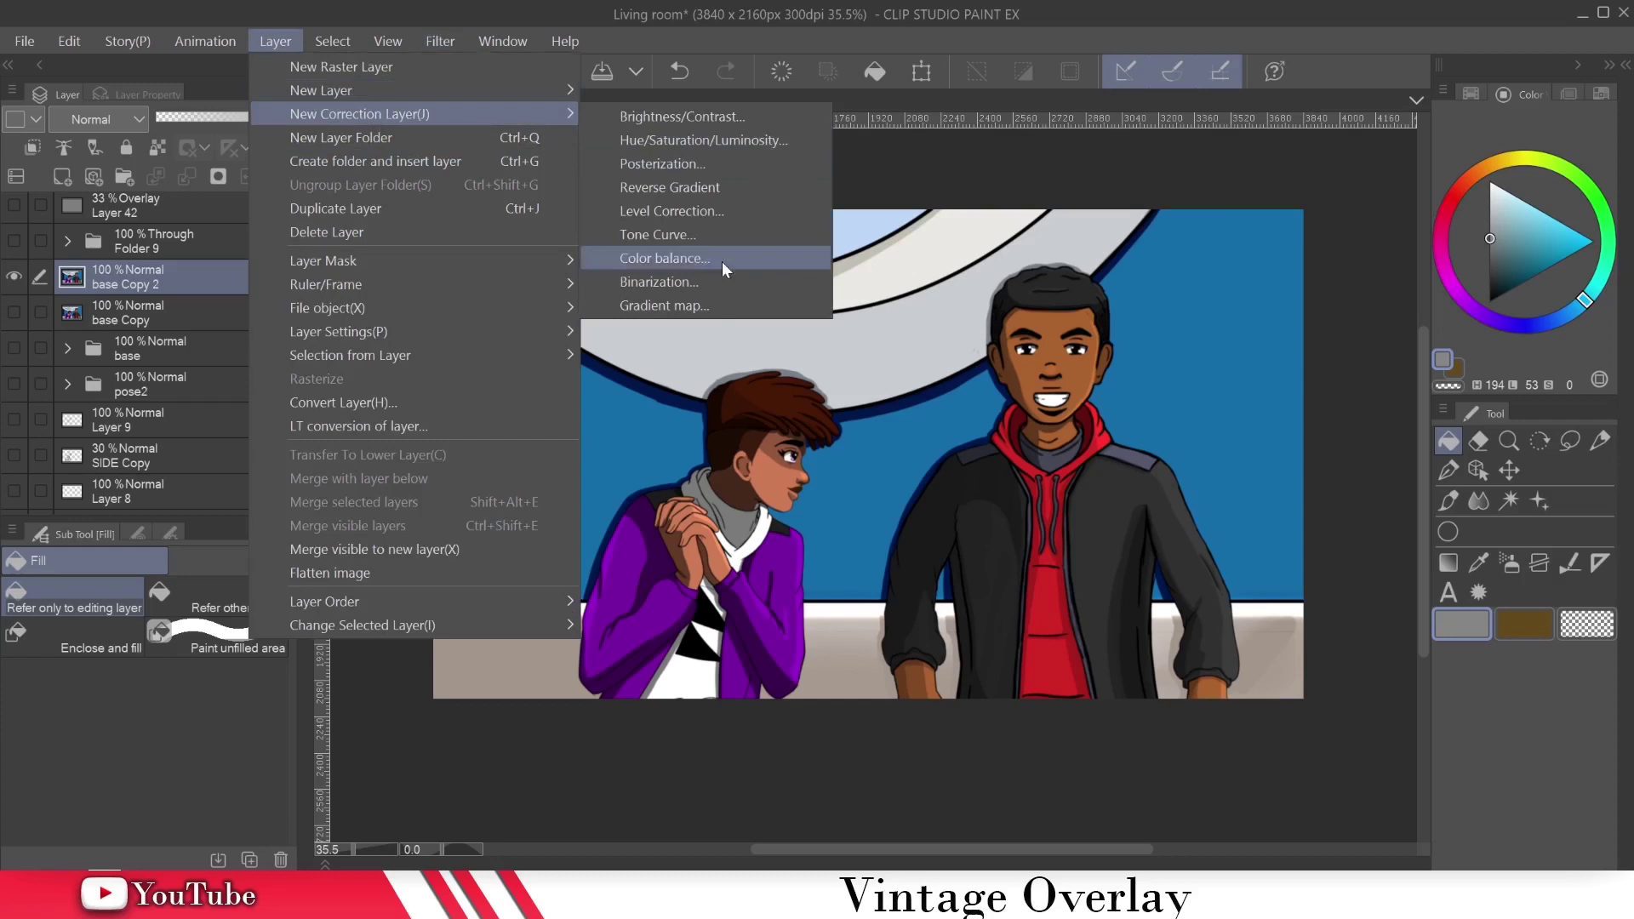
pyautogui.click(707, 210)
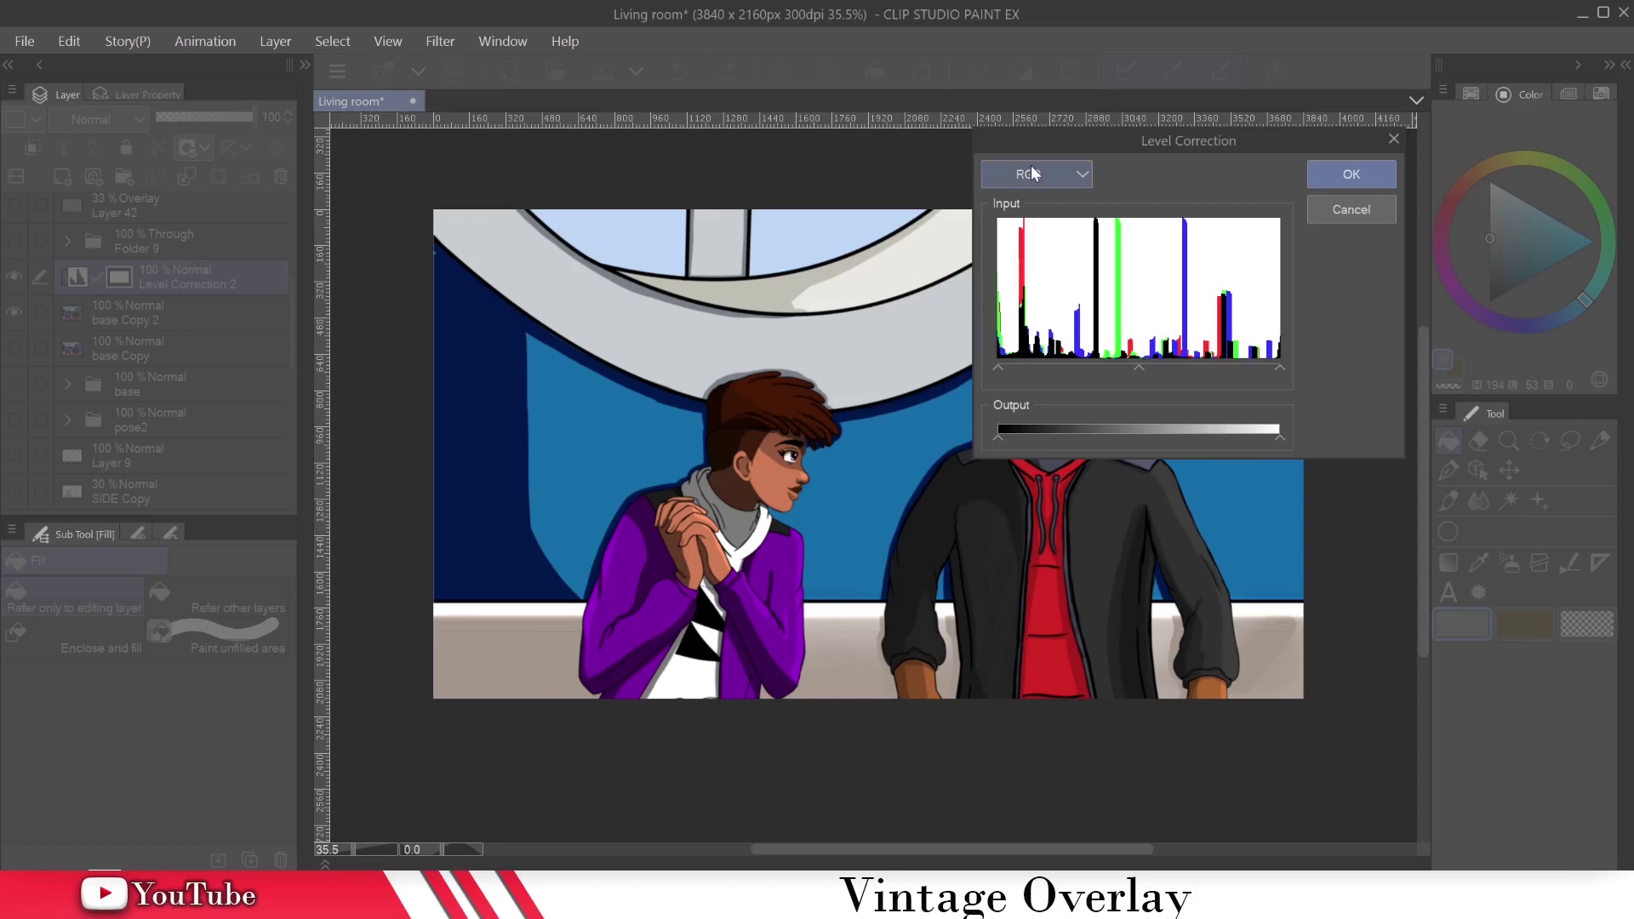
pyautogui.click(1030, 165)
pyautogui.click(1037, 221)
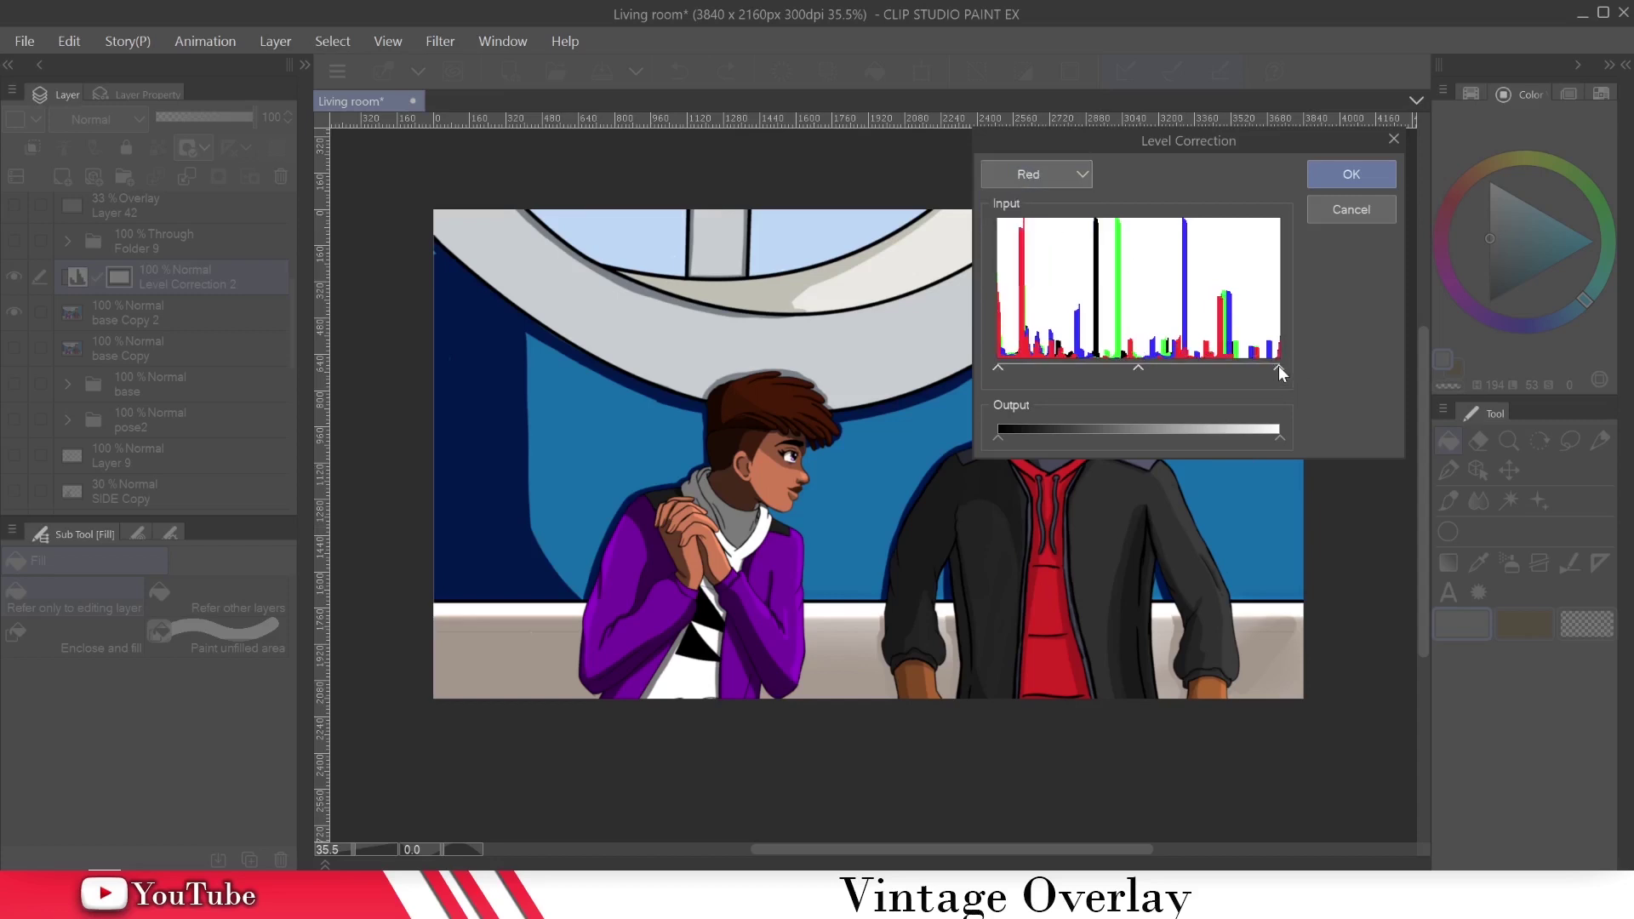
pyautogui.moveTo(1280, 368); pyautogui.dragTo(1223, 365)
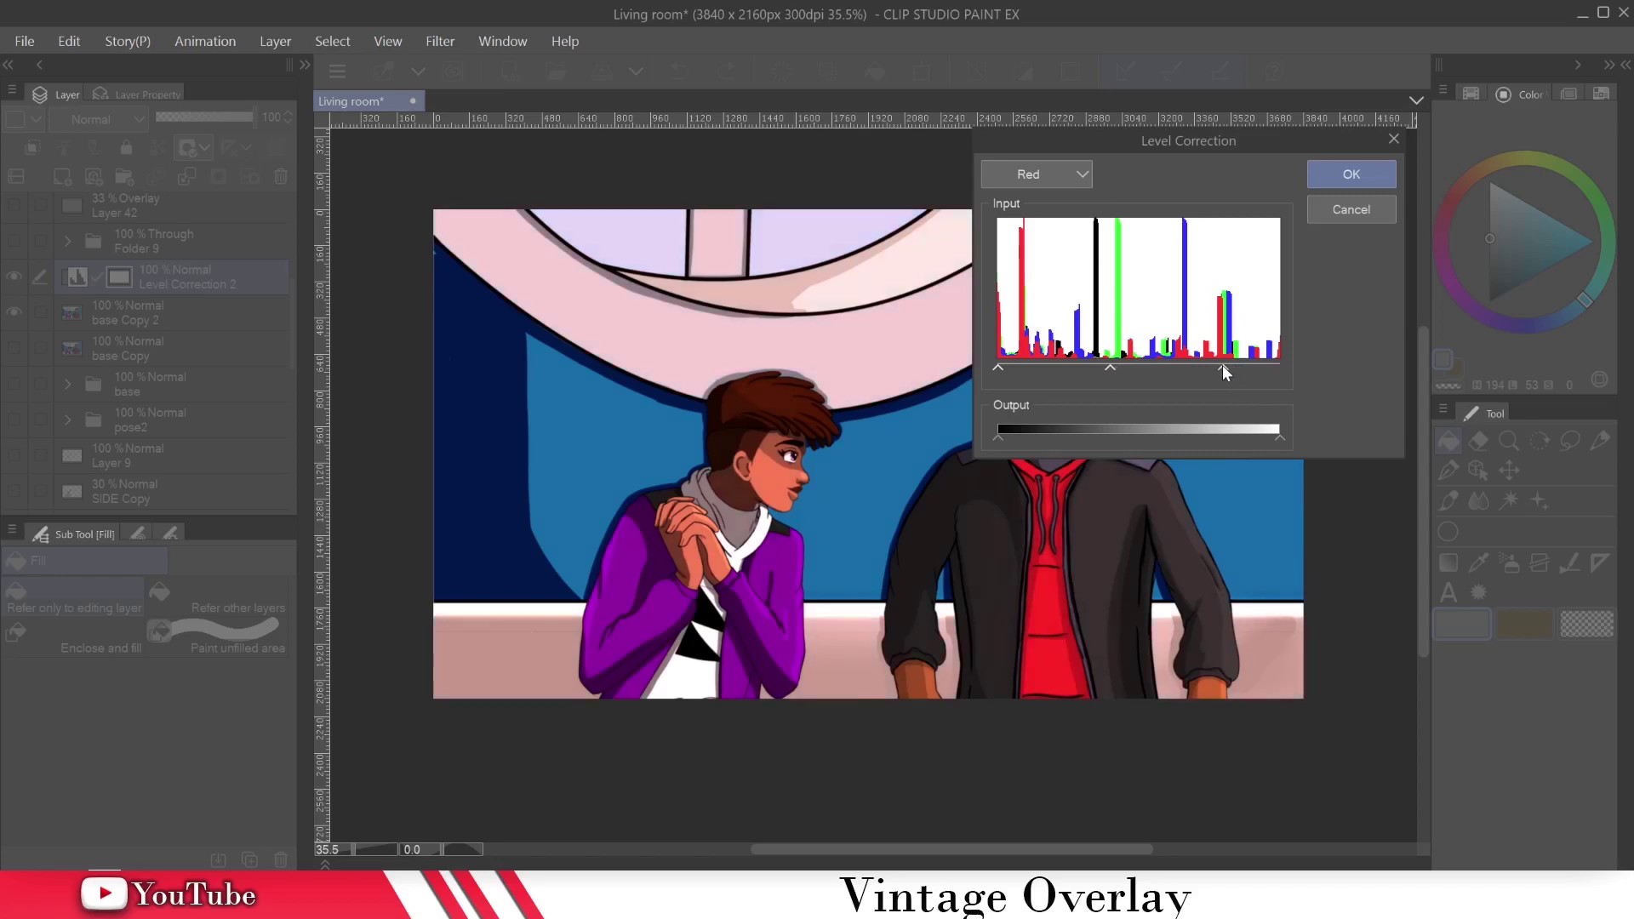
pyautogui.click(1015, 176)
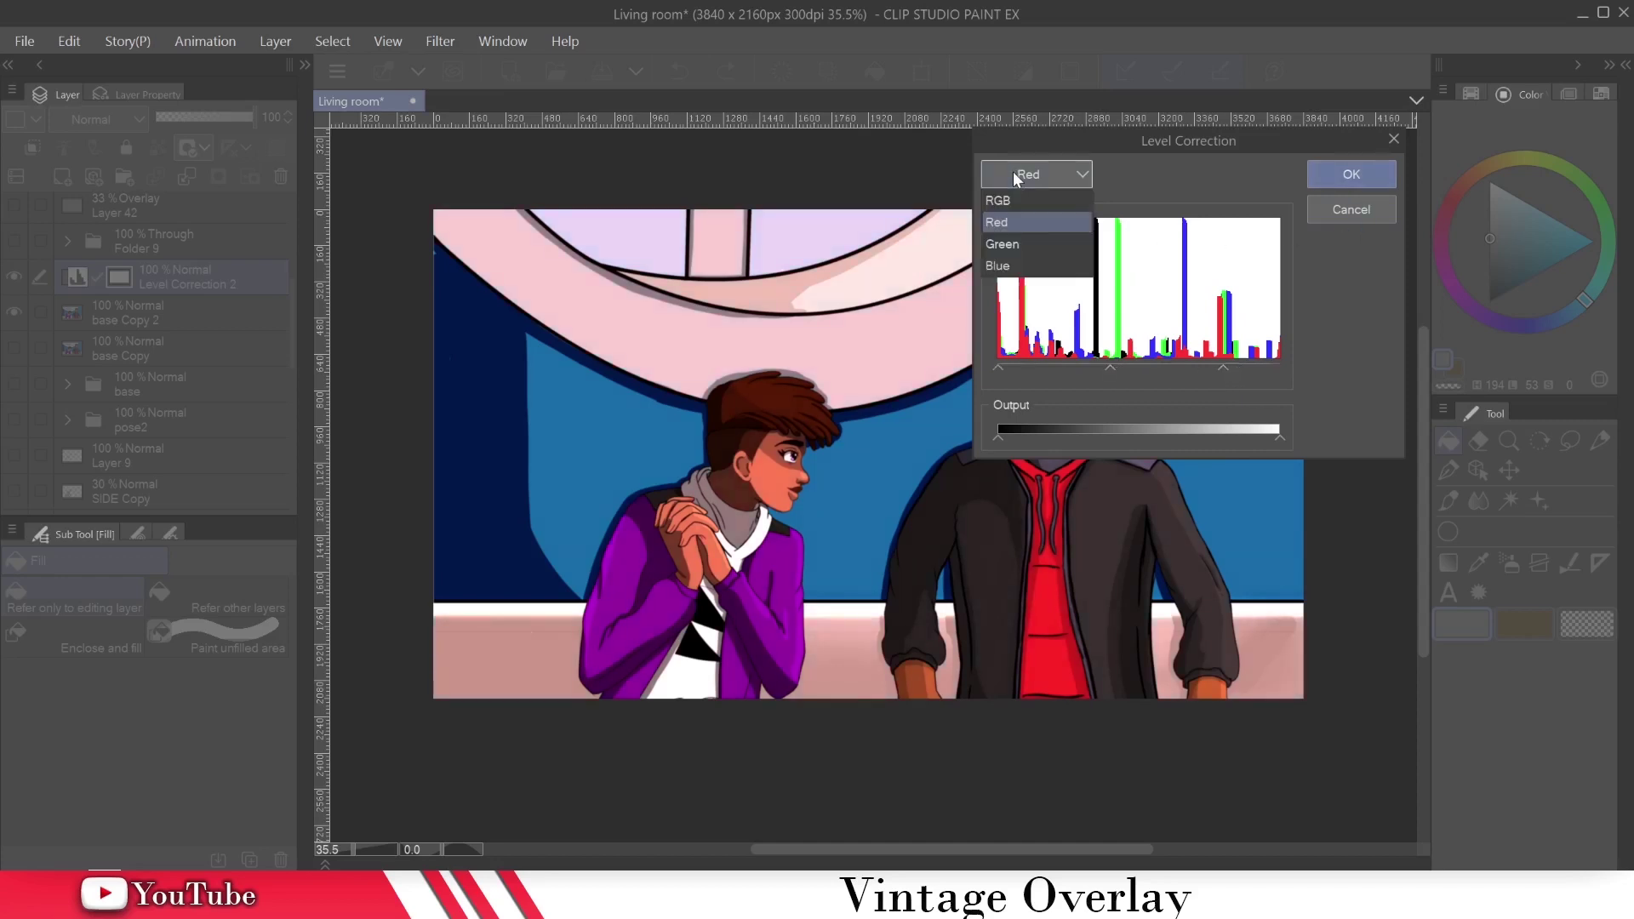
pyautogui.click(1010, 266)
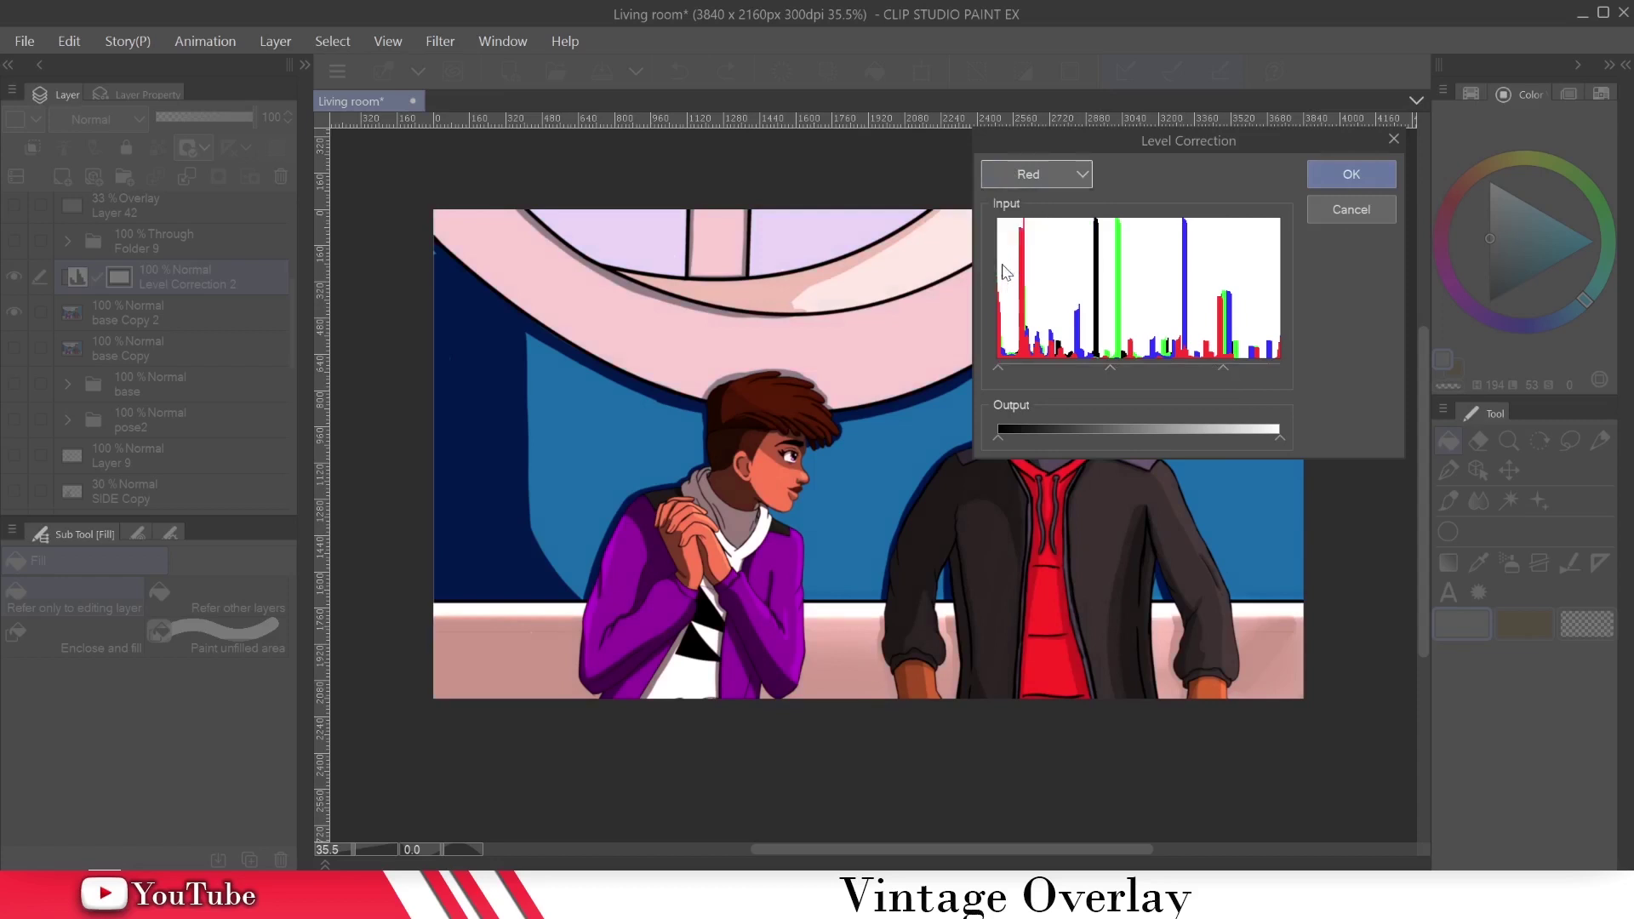
pyautogui.click(995, 367)
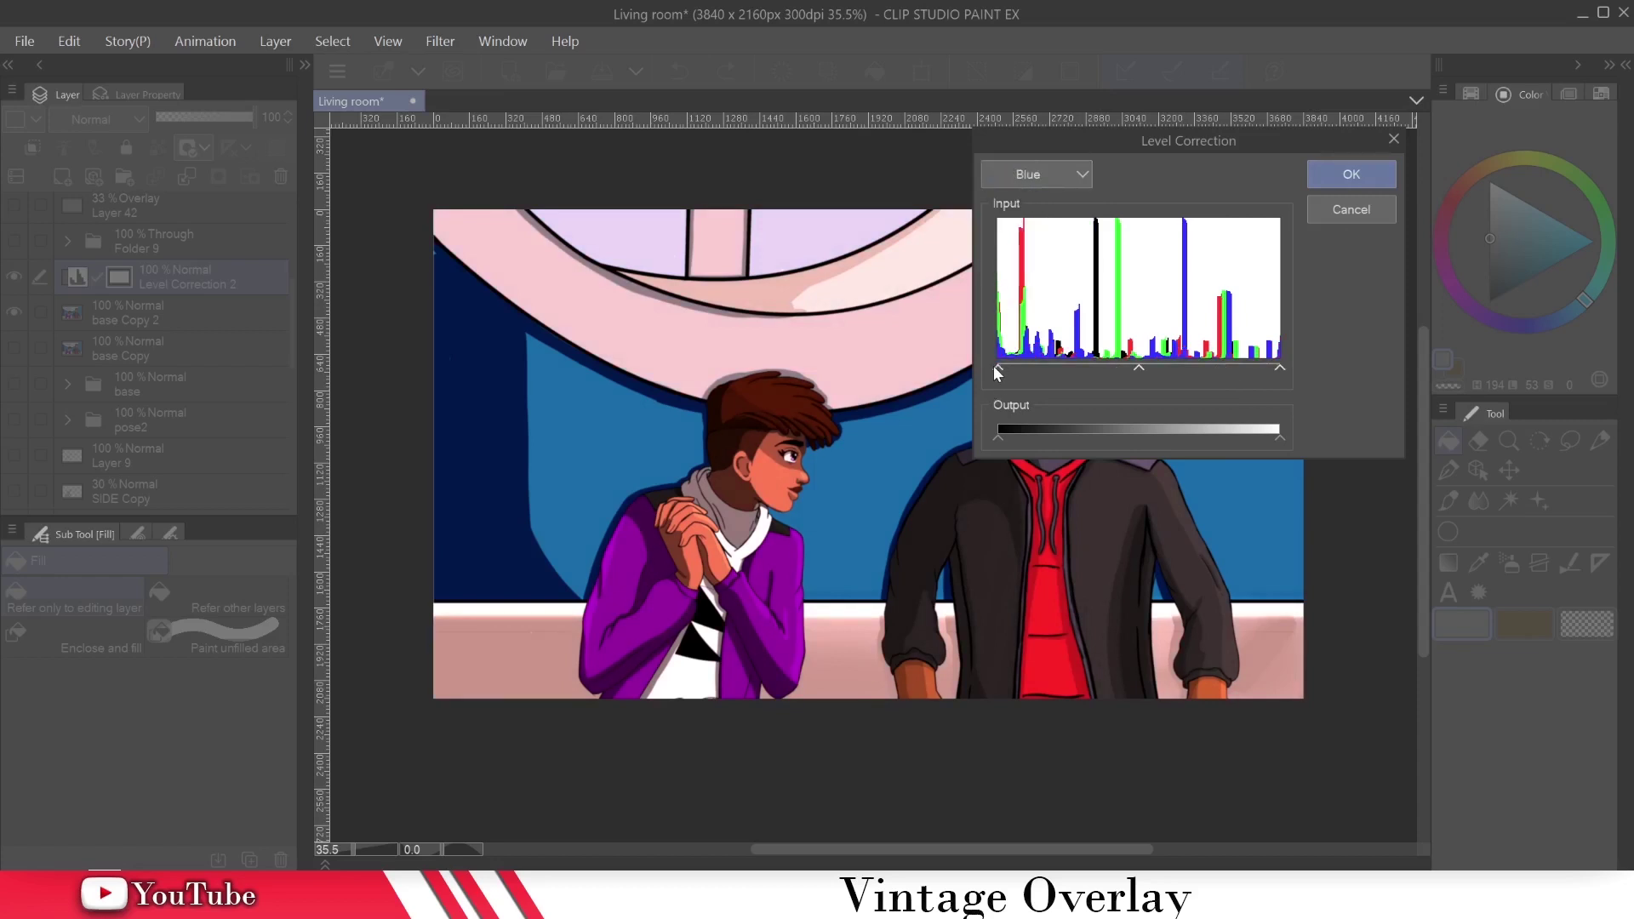
pyautogui.moveTo(998, 372); pyautogui.dragTo(1044, 371)
pyautogui.click(1331, 176)
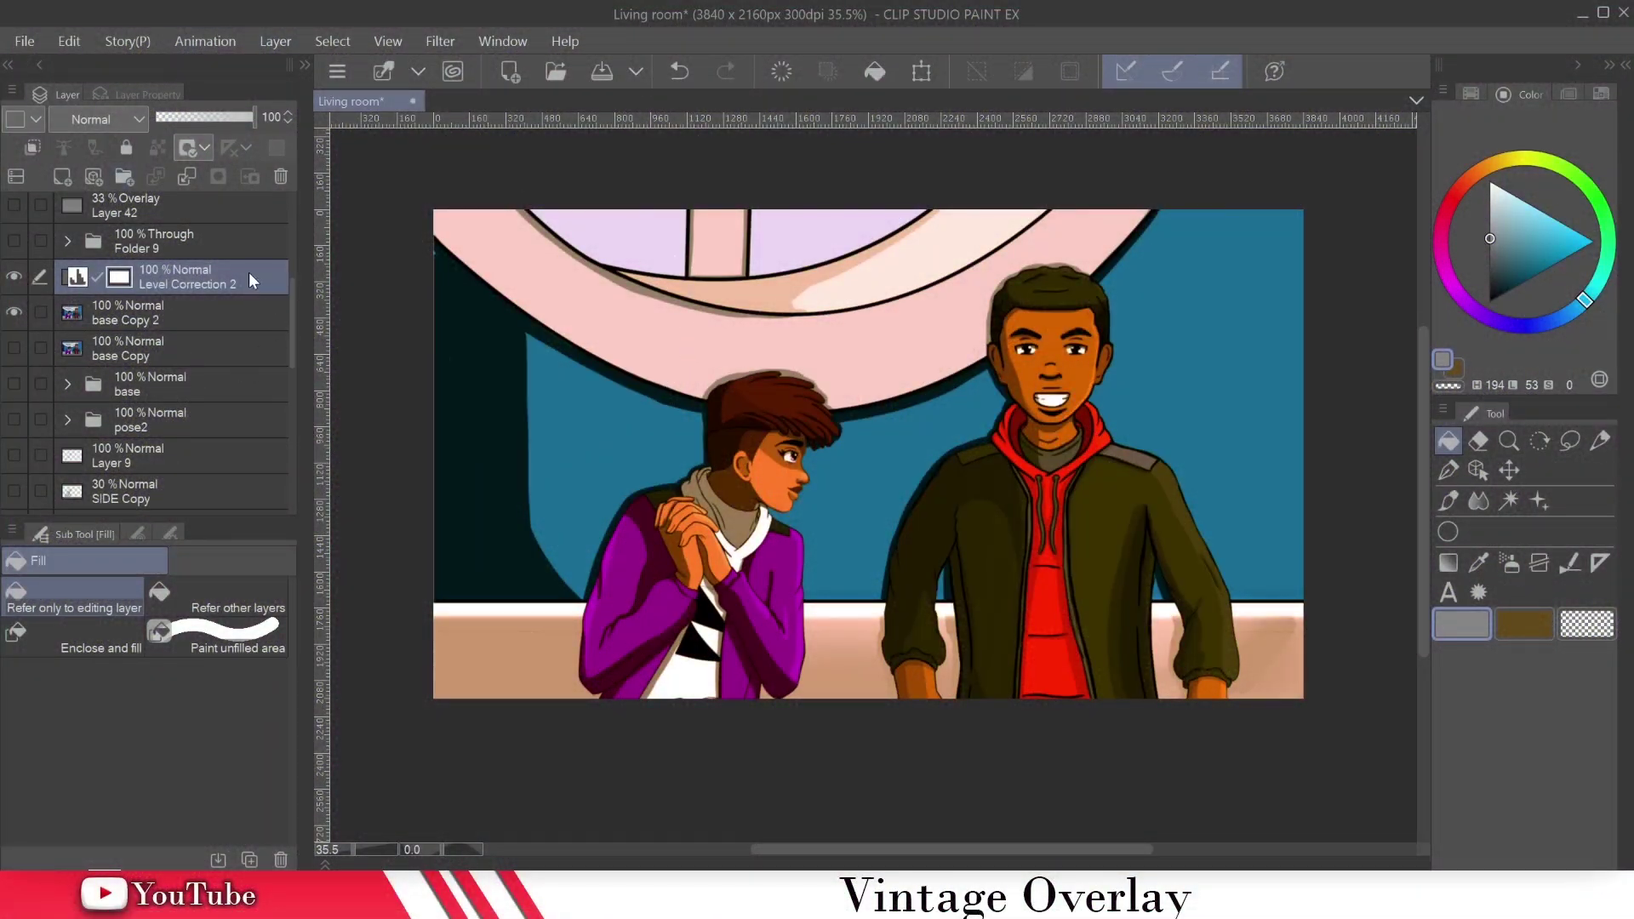
# Step: Add a new raster layer above Level Correction 2 and fill it with flat grey
pyautogui.click(62, 178)
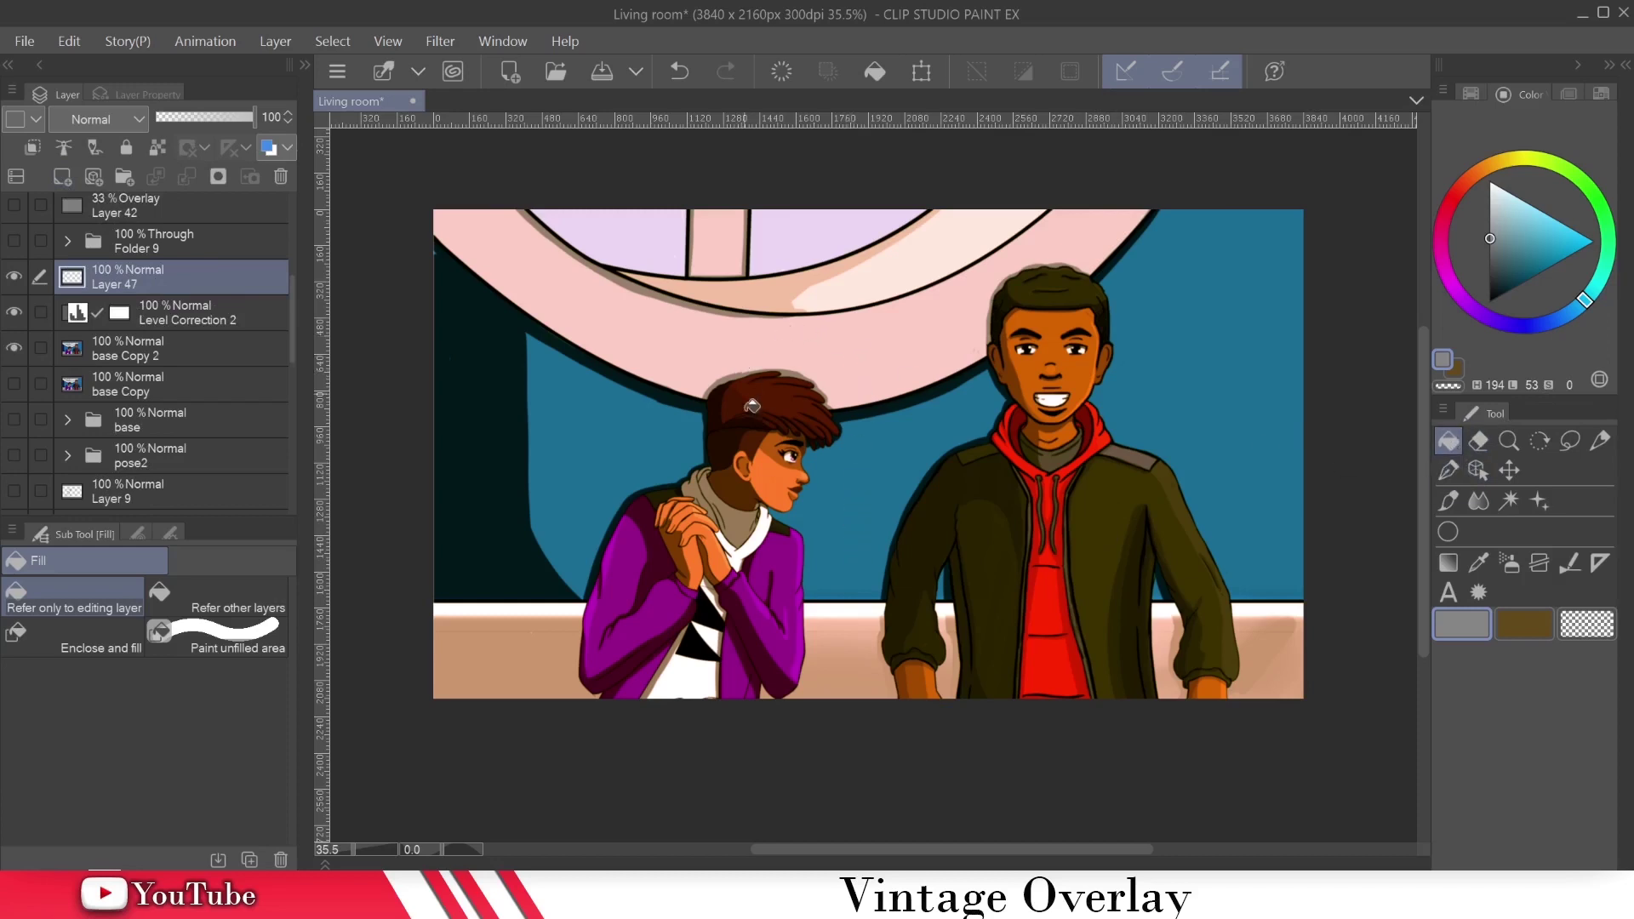
pyautogui.click(881, 353)
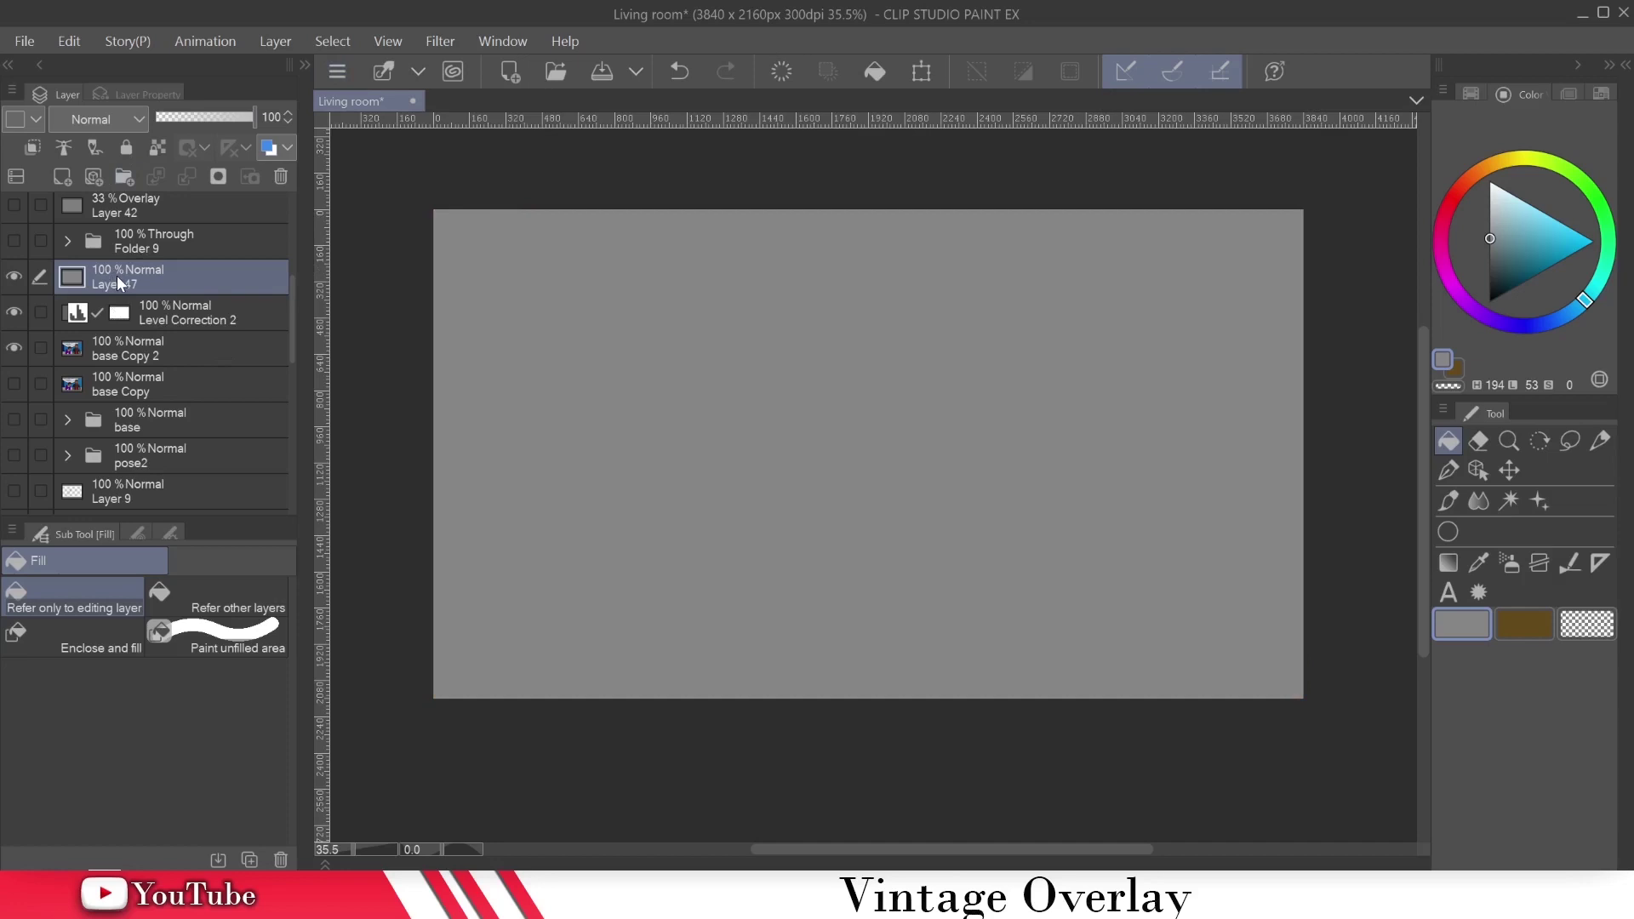
# Step: Render Perlin noise on Layer 47 with scale 8 and amplitude 0.90
pyautogui.click(431, 40)
pyautogui.moveTo(504, 159)
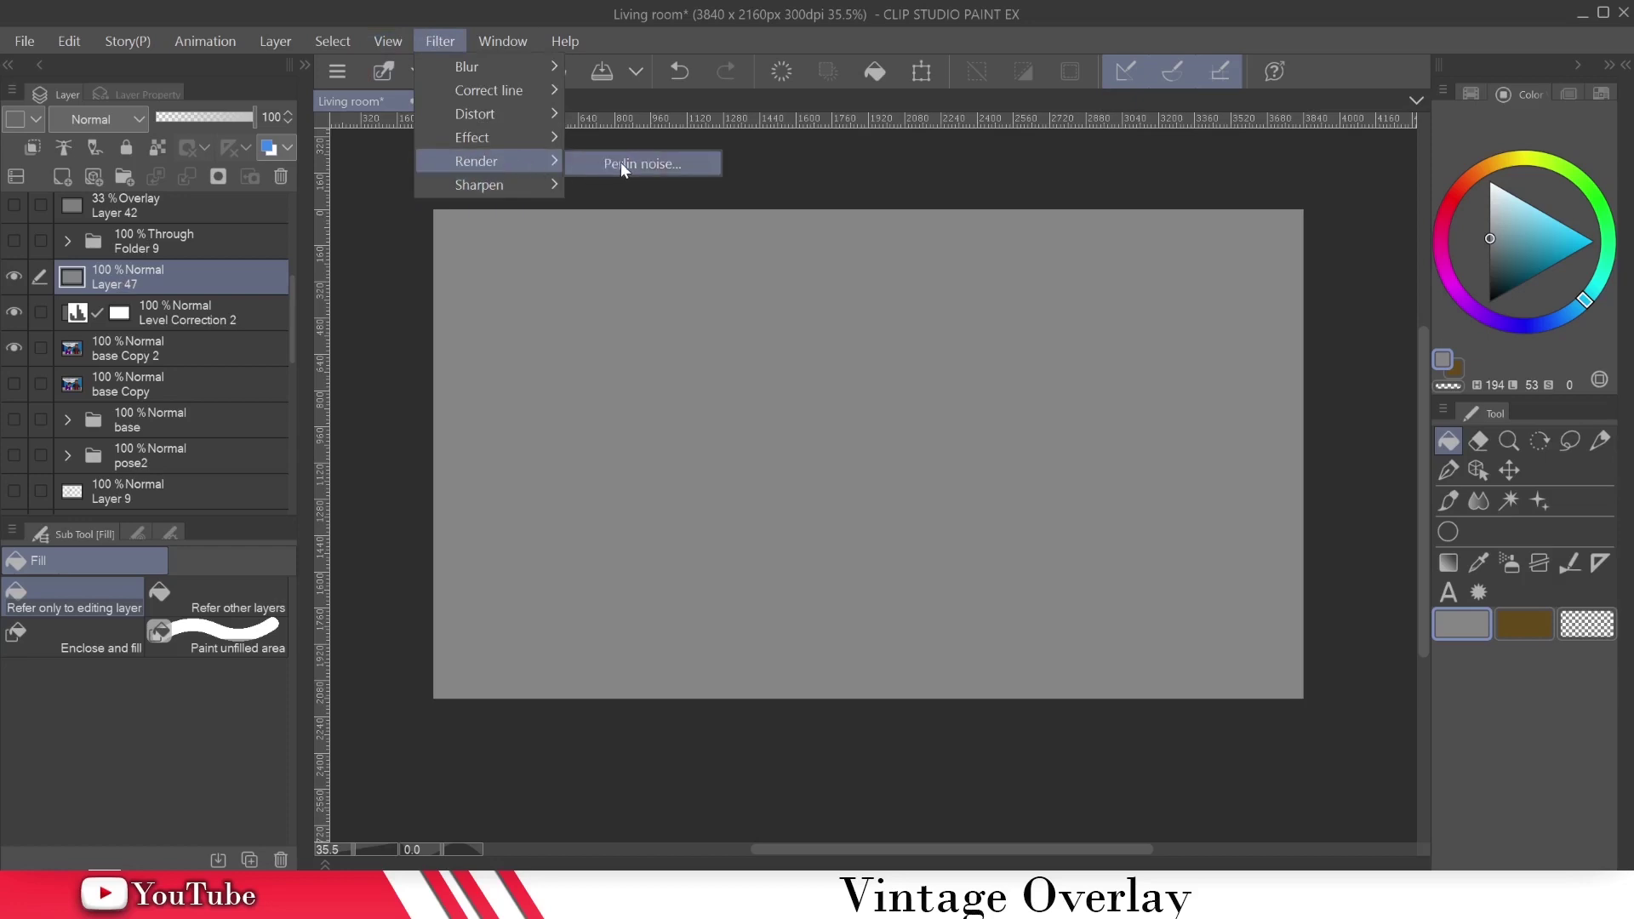
pyautogui.click(621, 164)
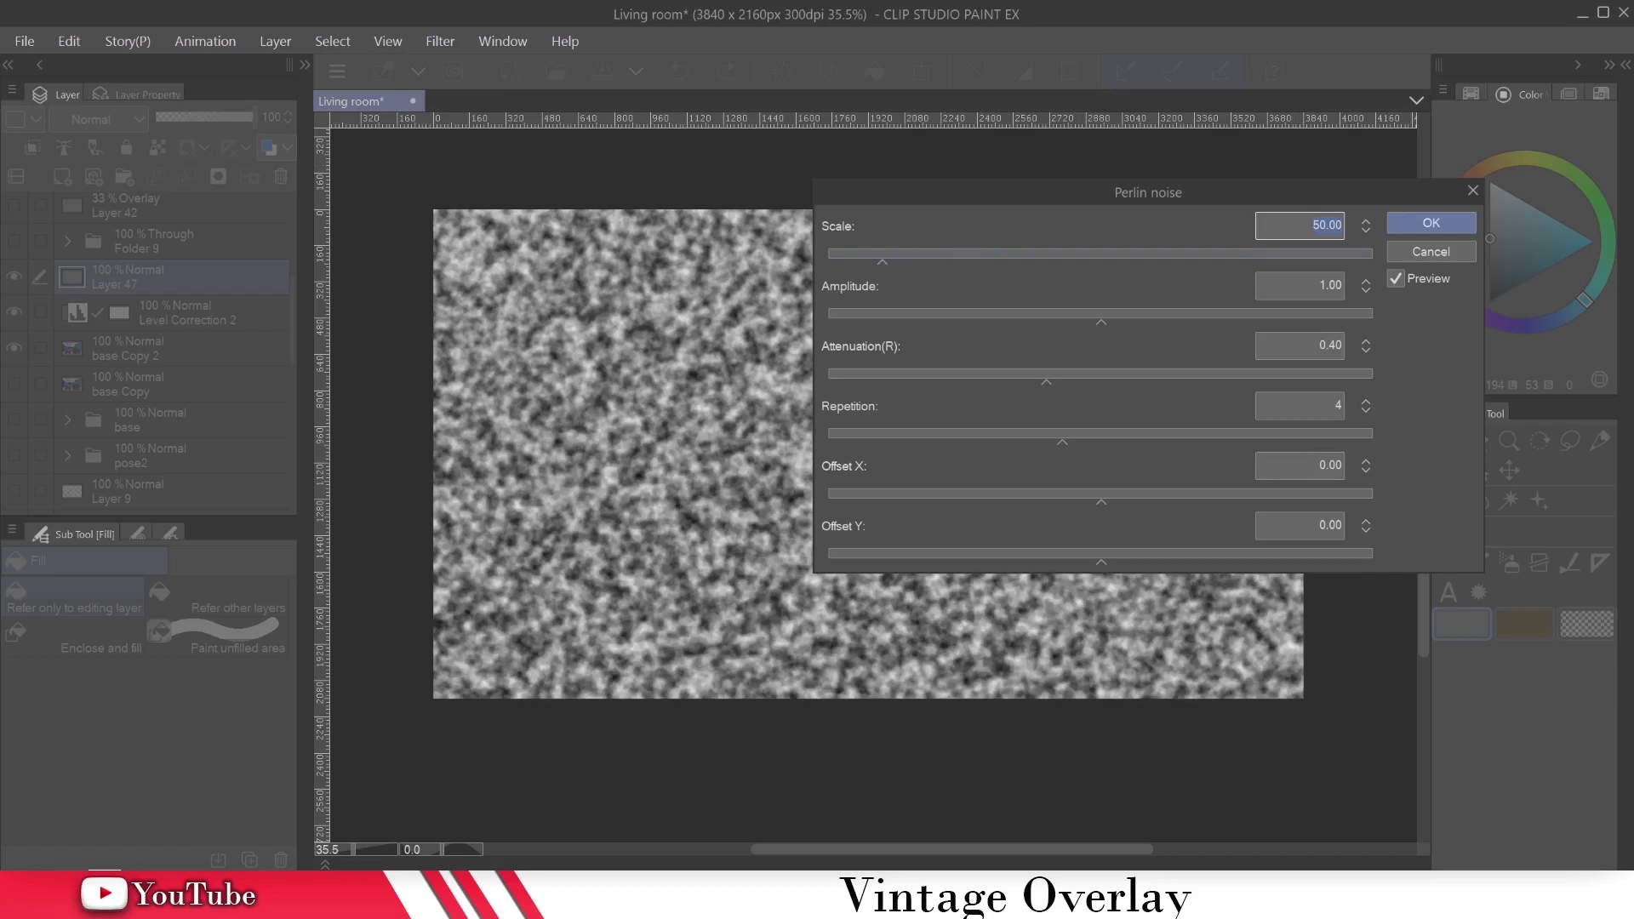
pyautogui.write('8')
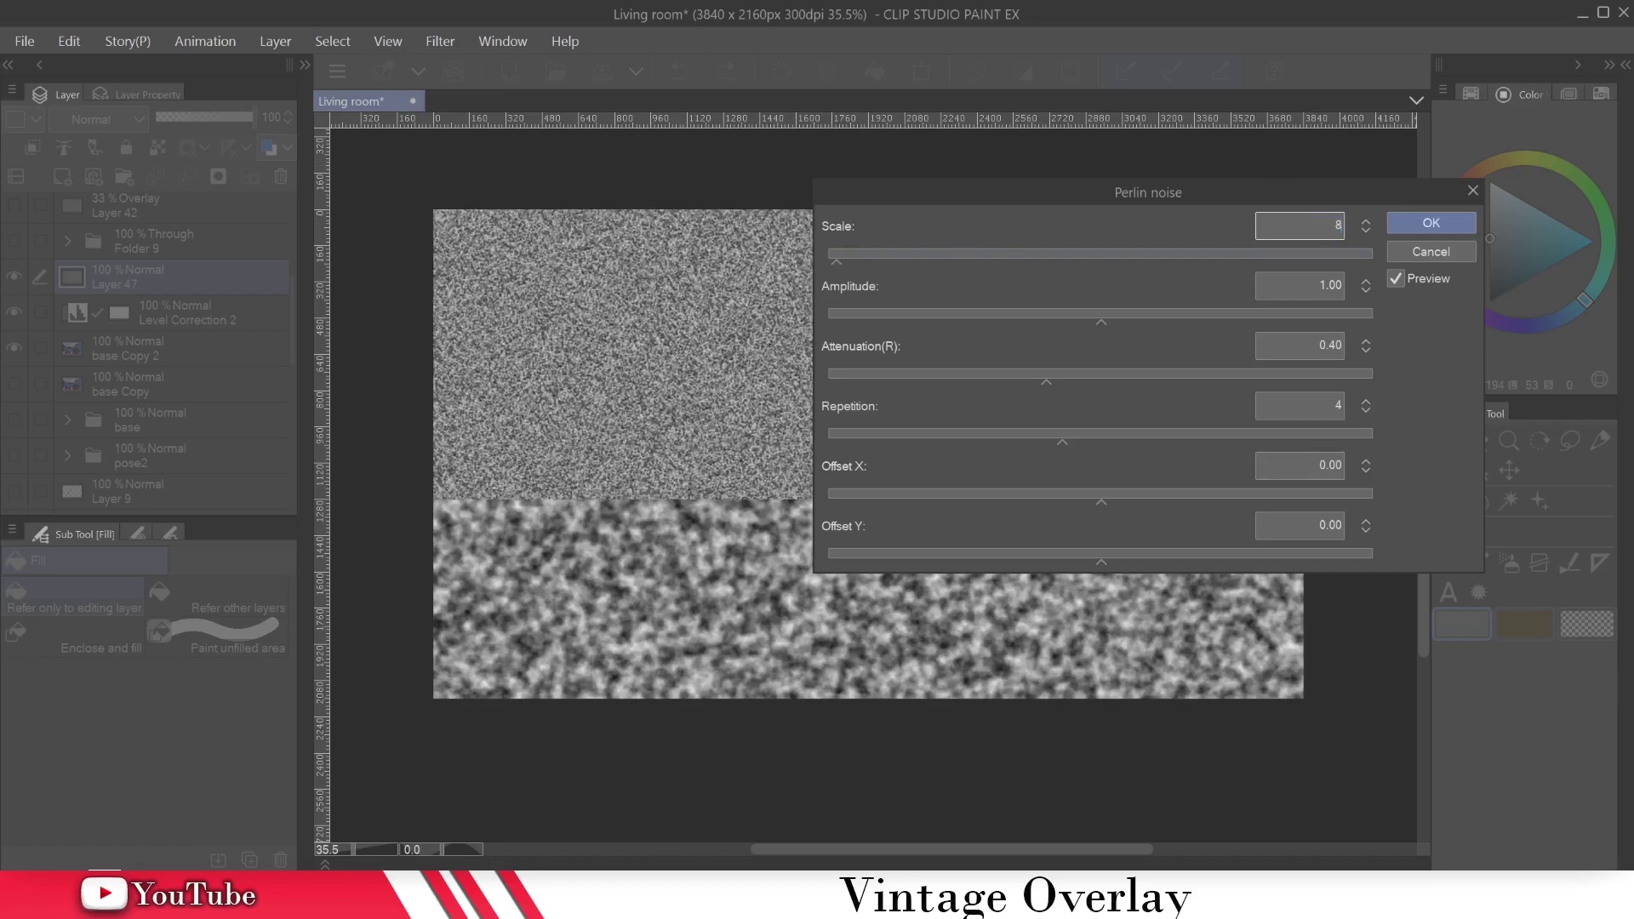
pyautogui.press('Tab')
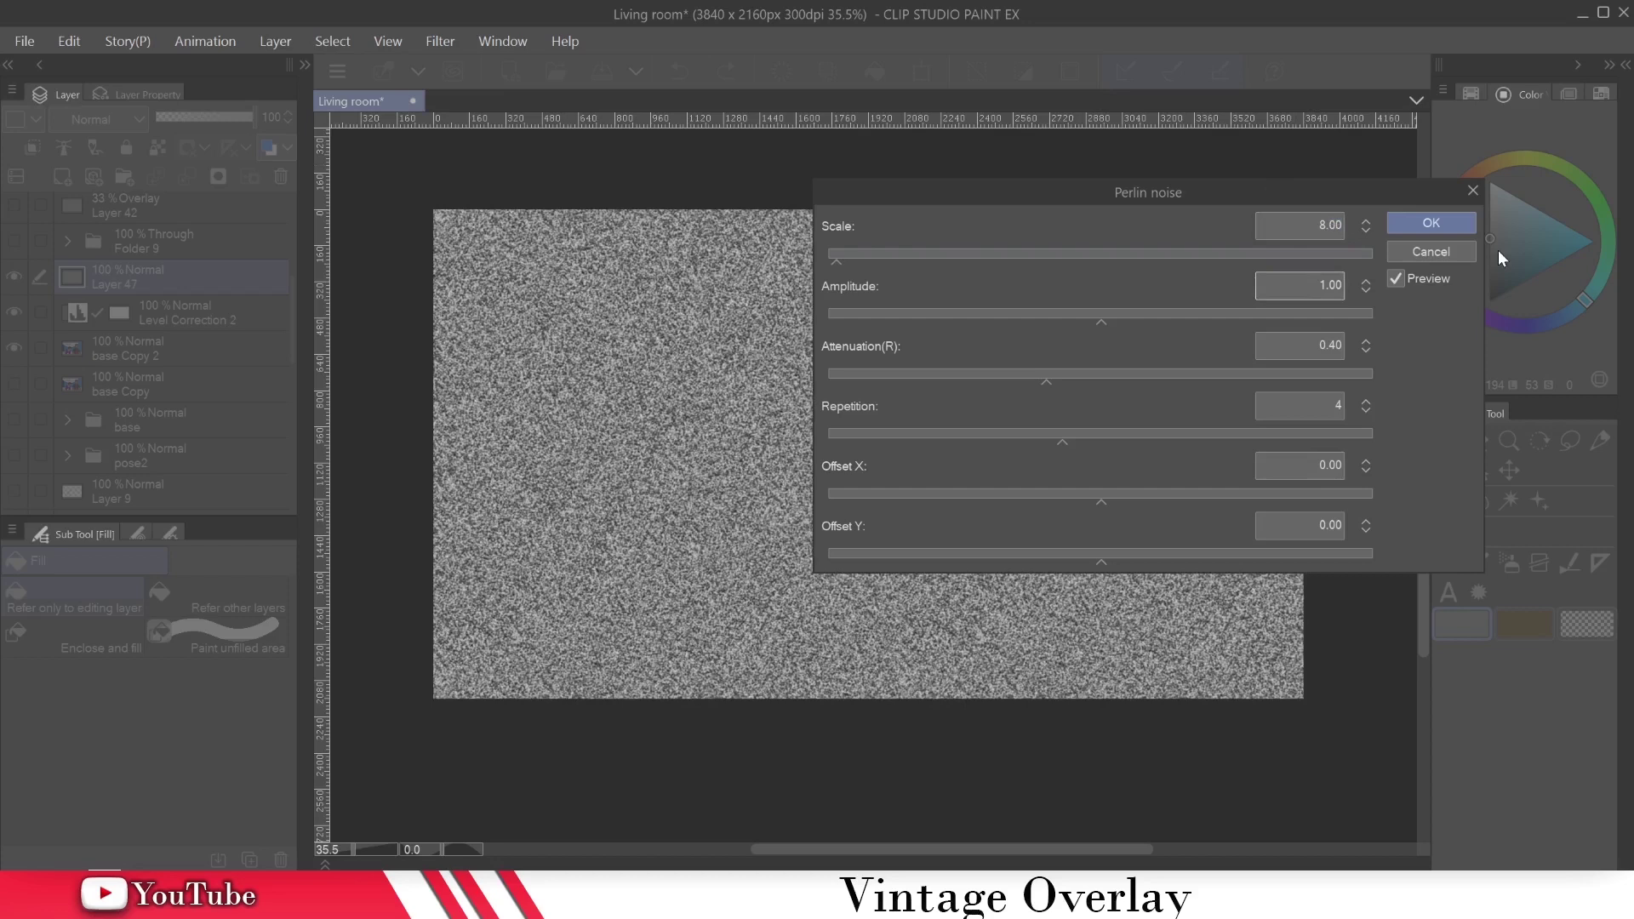
pyautogui.write('90')
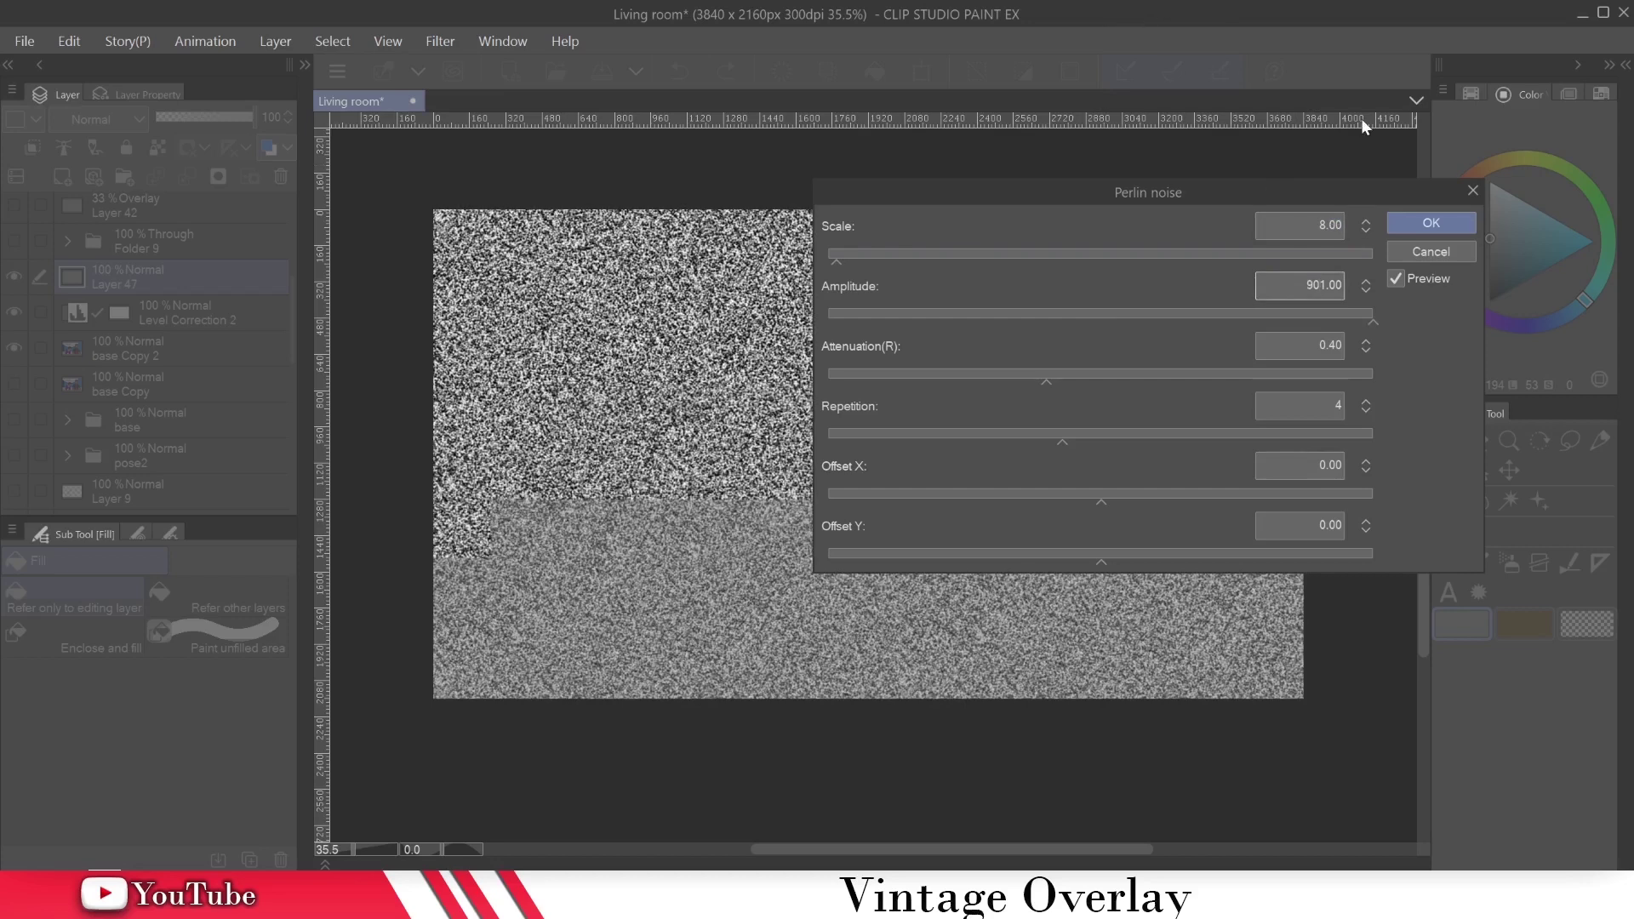
pyautogui.press('Delete')
pyautogui.press('Delete')
pyautogui.press('BackSpace')
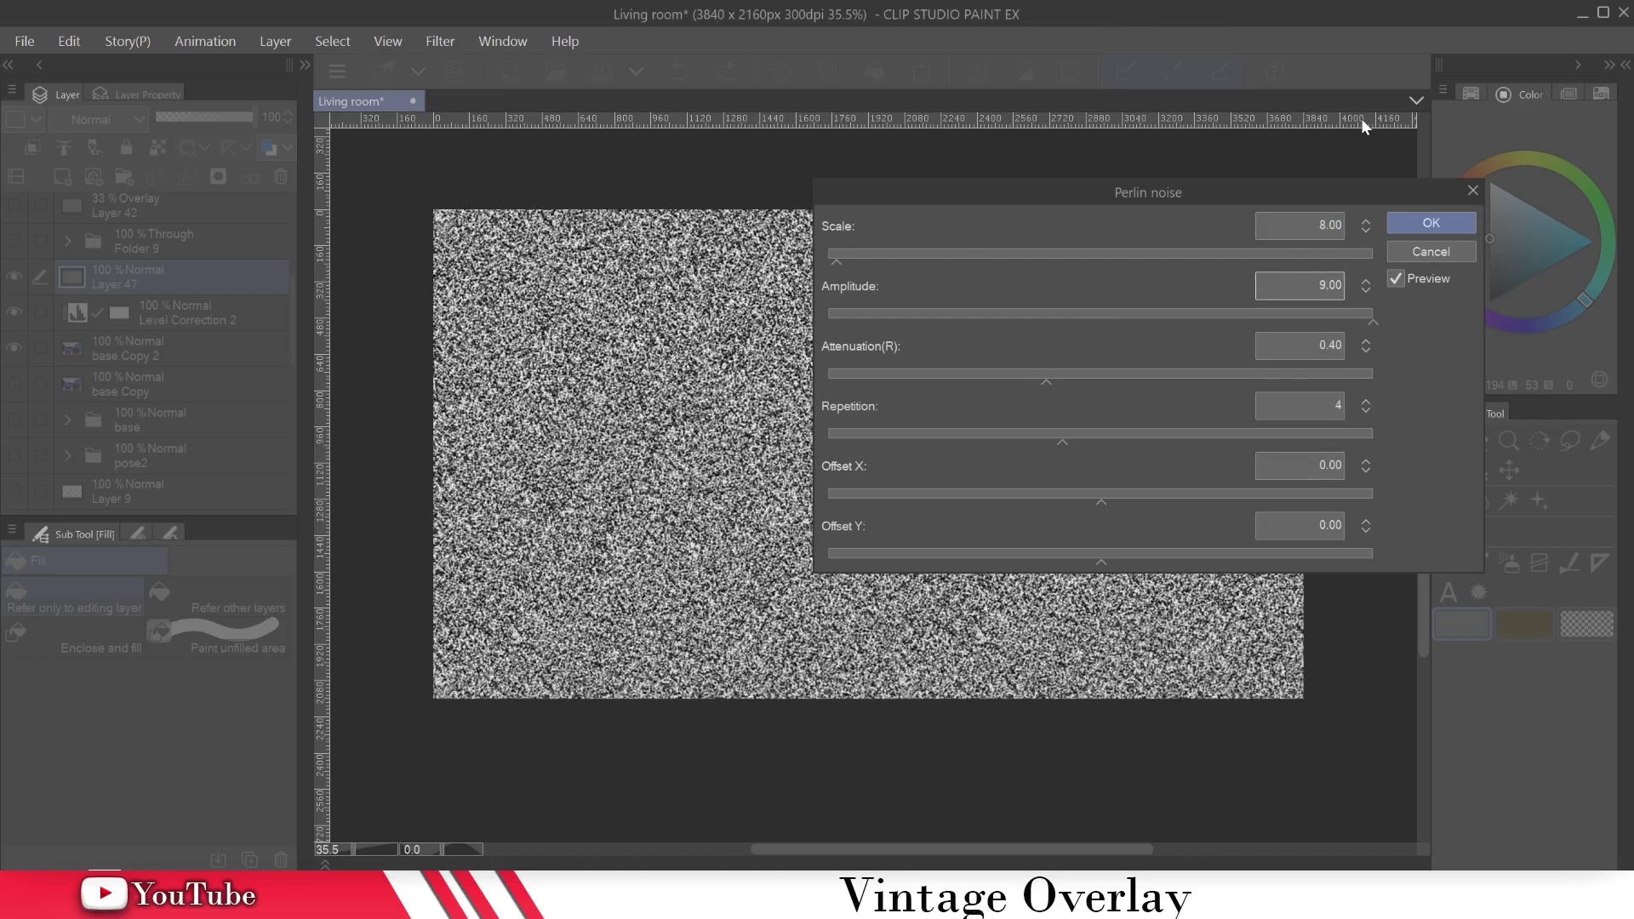
pyautogui.press('BackSpace')
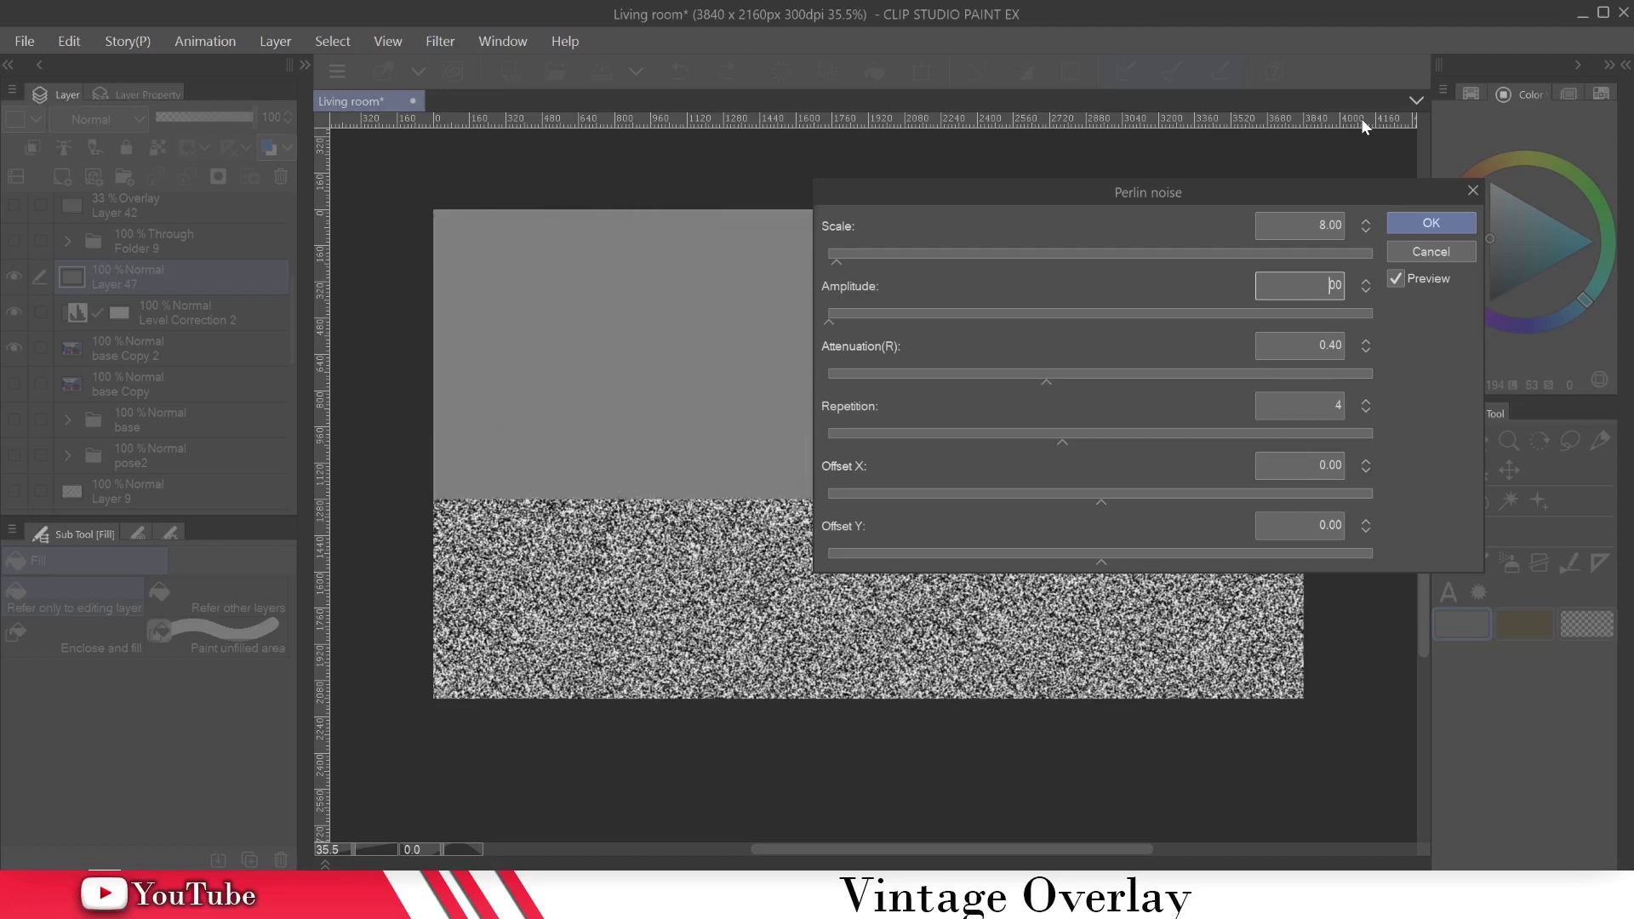
pyautogui.press('Delete')
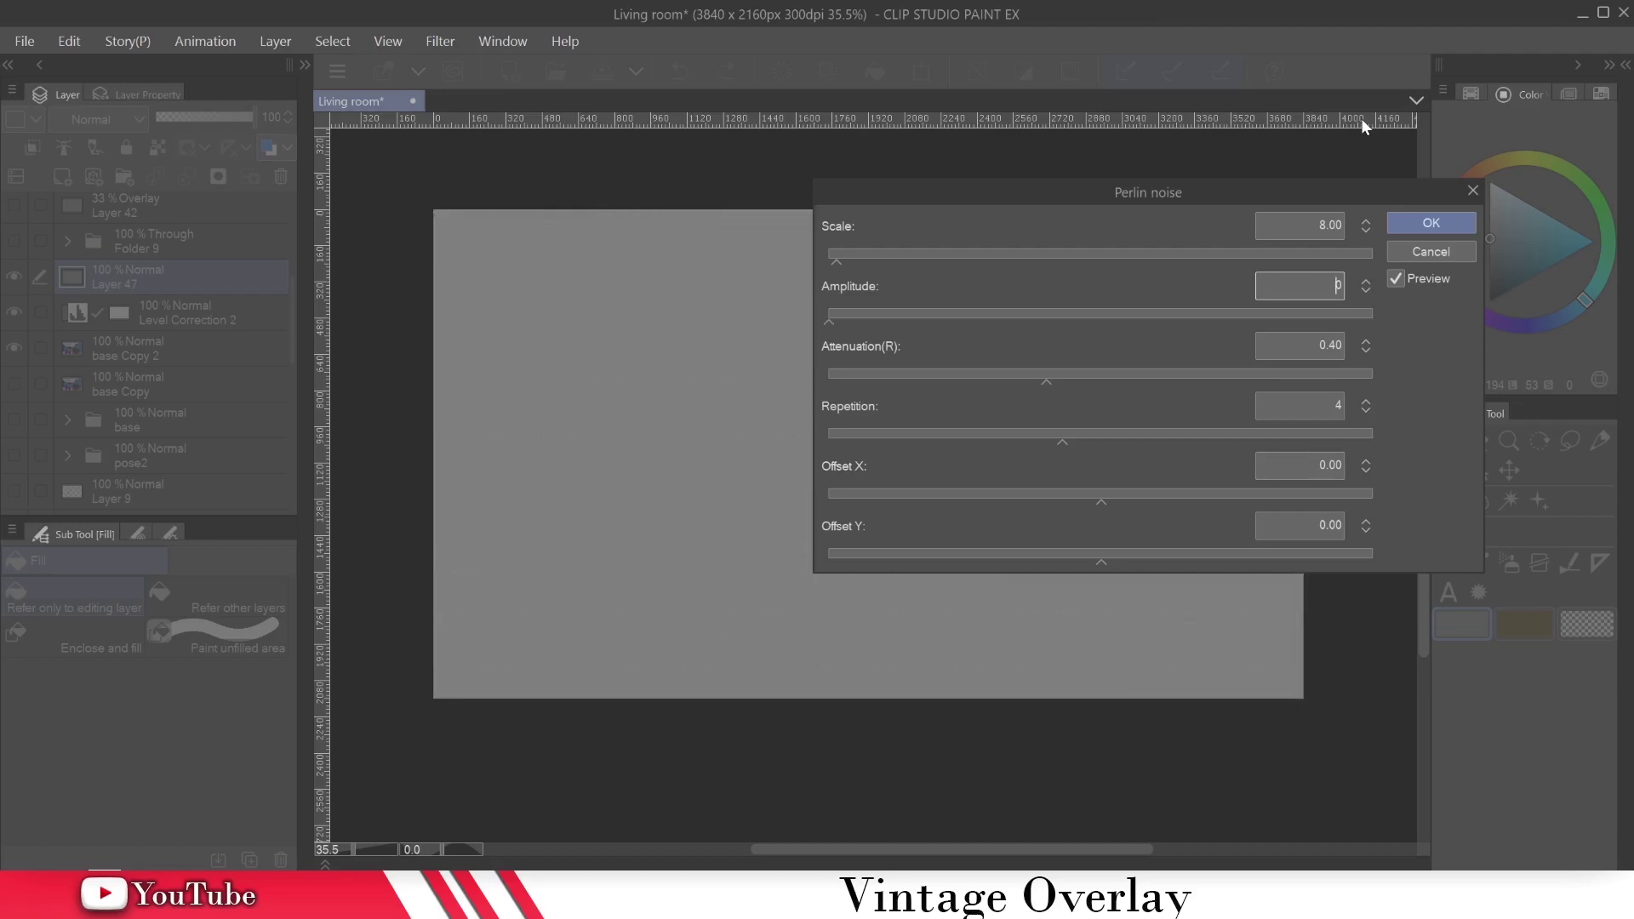
pyautogui.write('.90')
pyautogui.press('Delete')
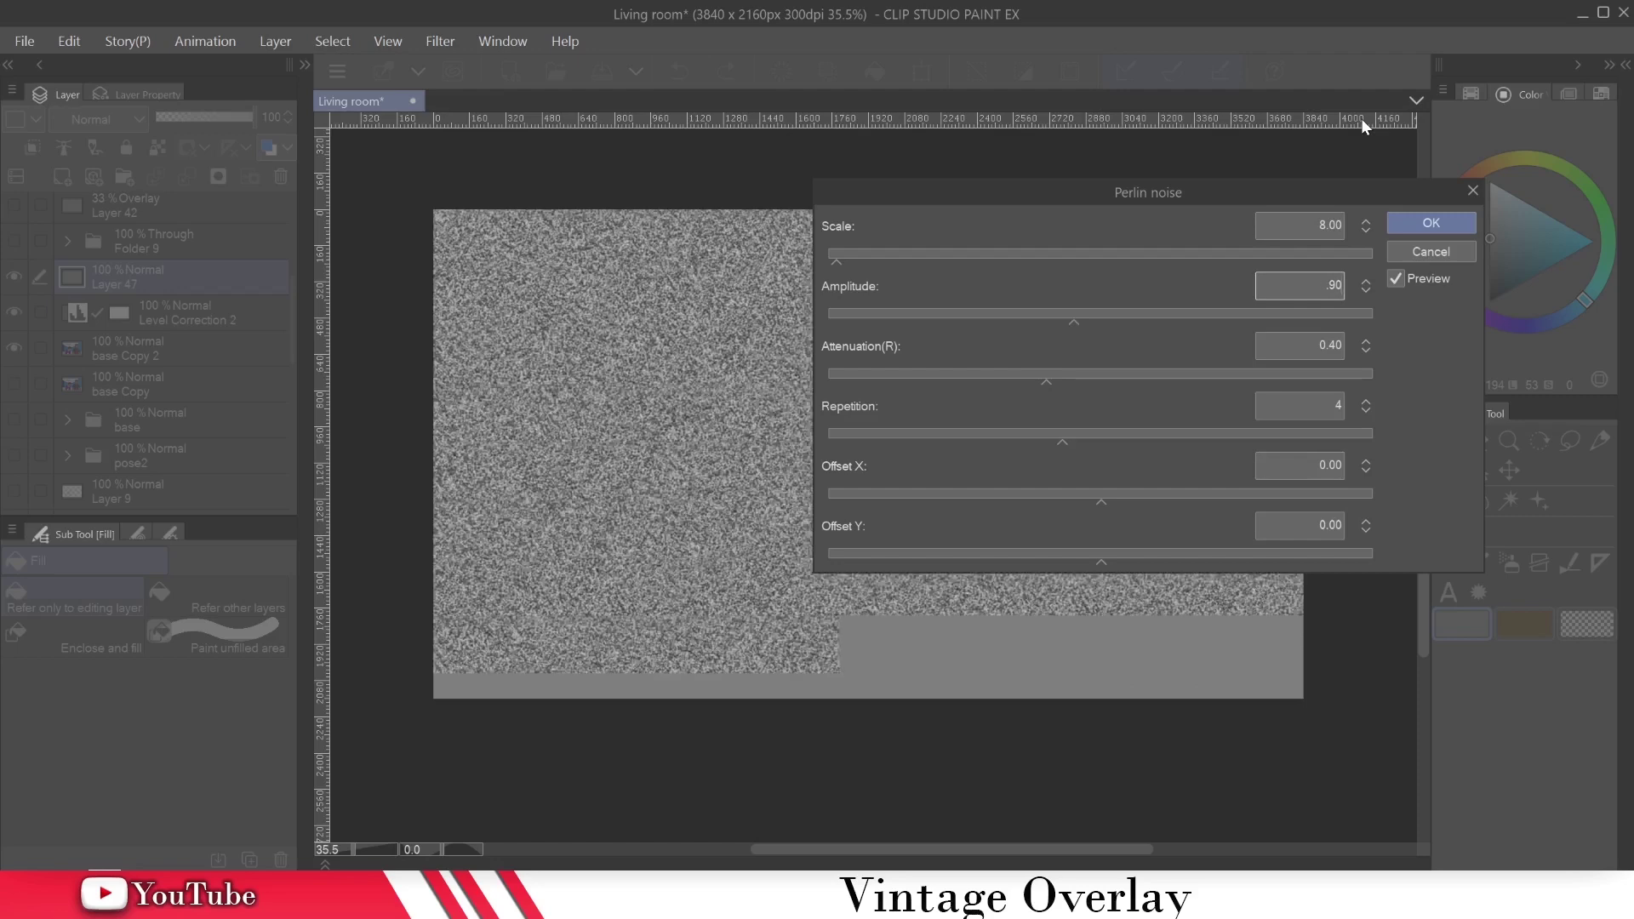
pyautogui.click(1431, 223)
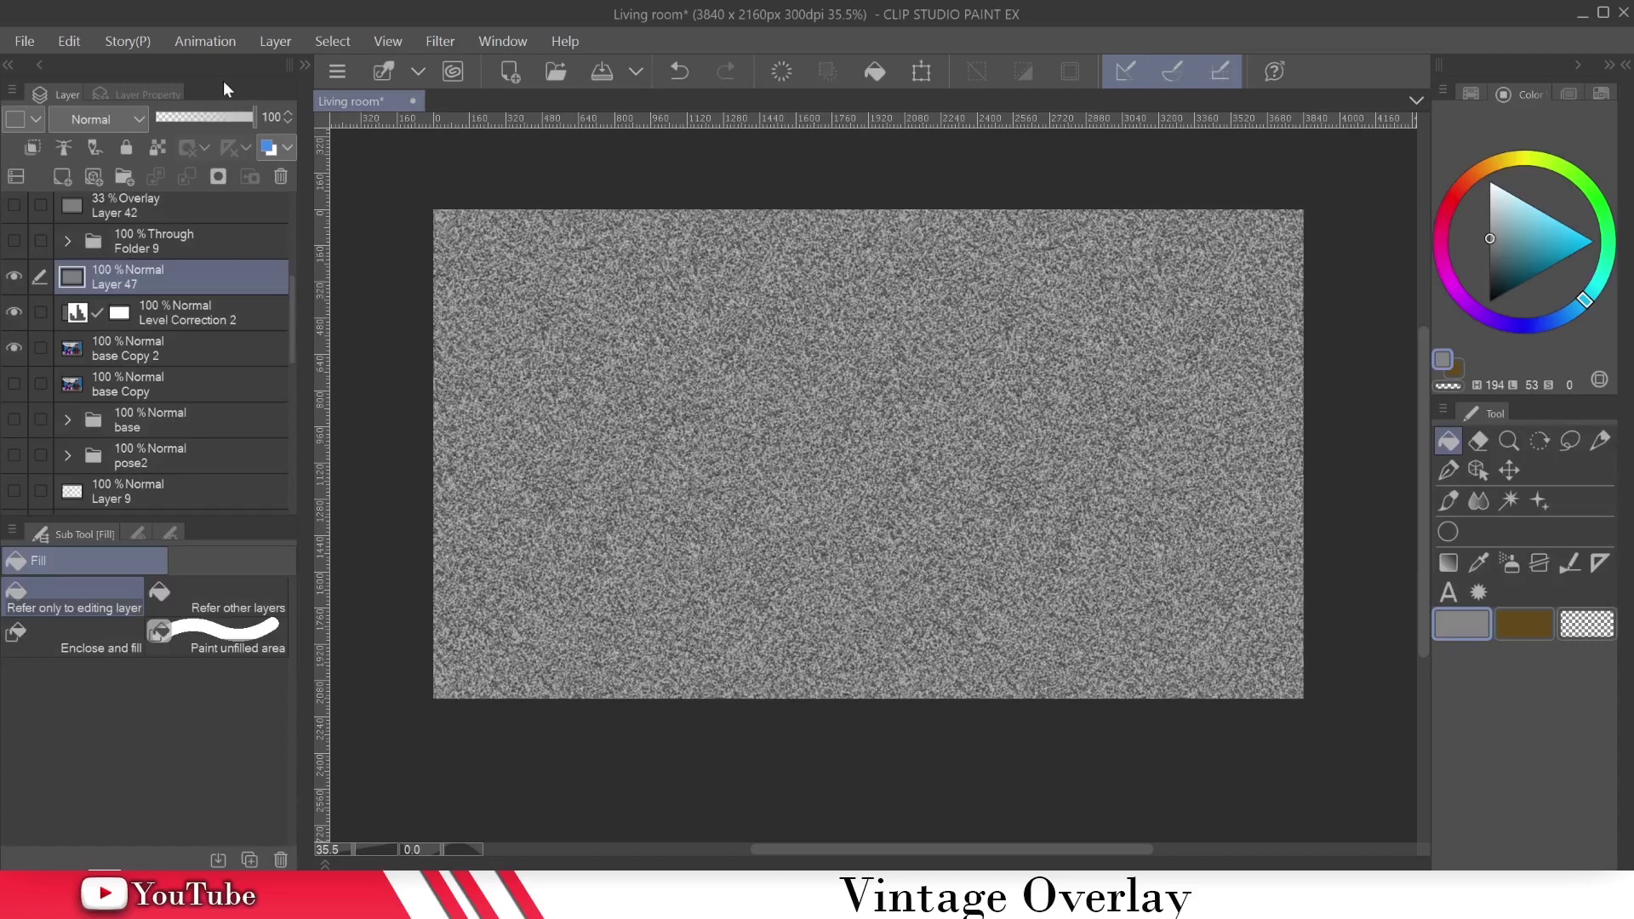
# Step: Set the noise layer's blending mode to Overlay and its opacity to 33%
pyautogui.click(120, 119)
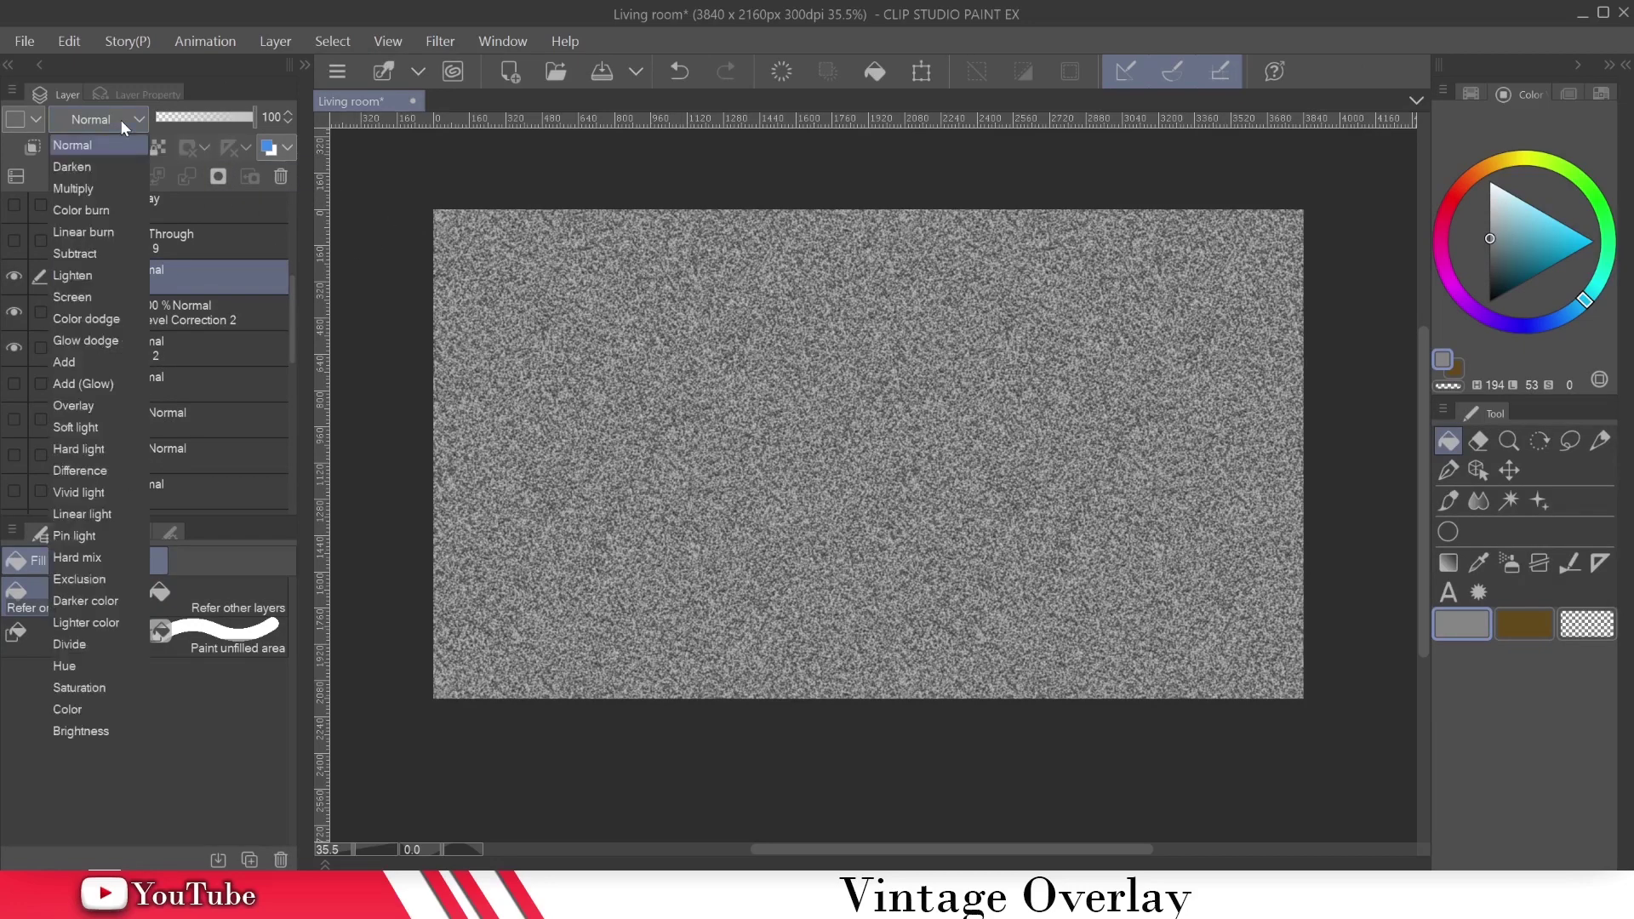
pyautogui.click(94, 411)
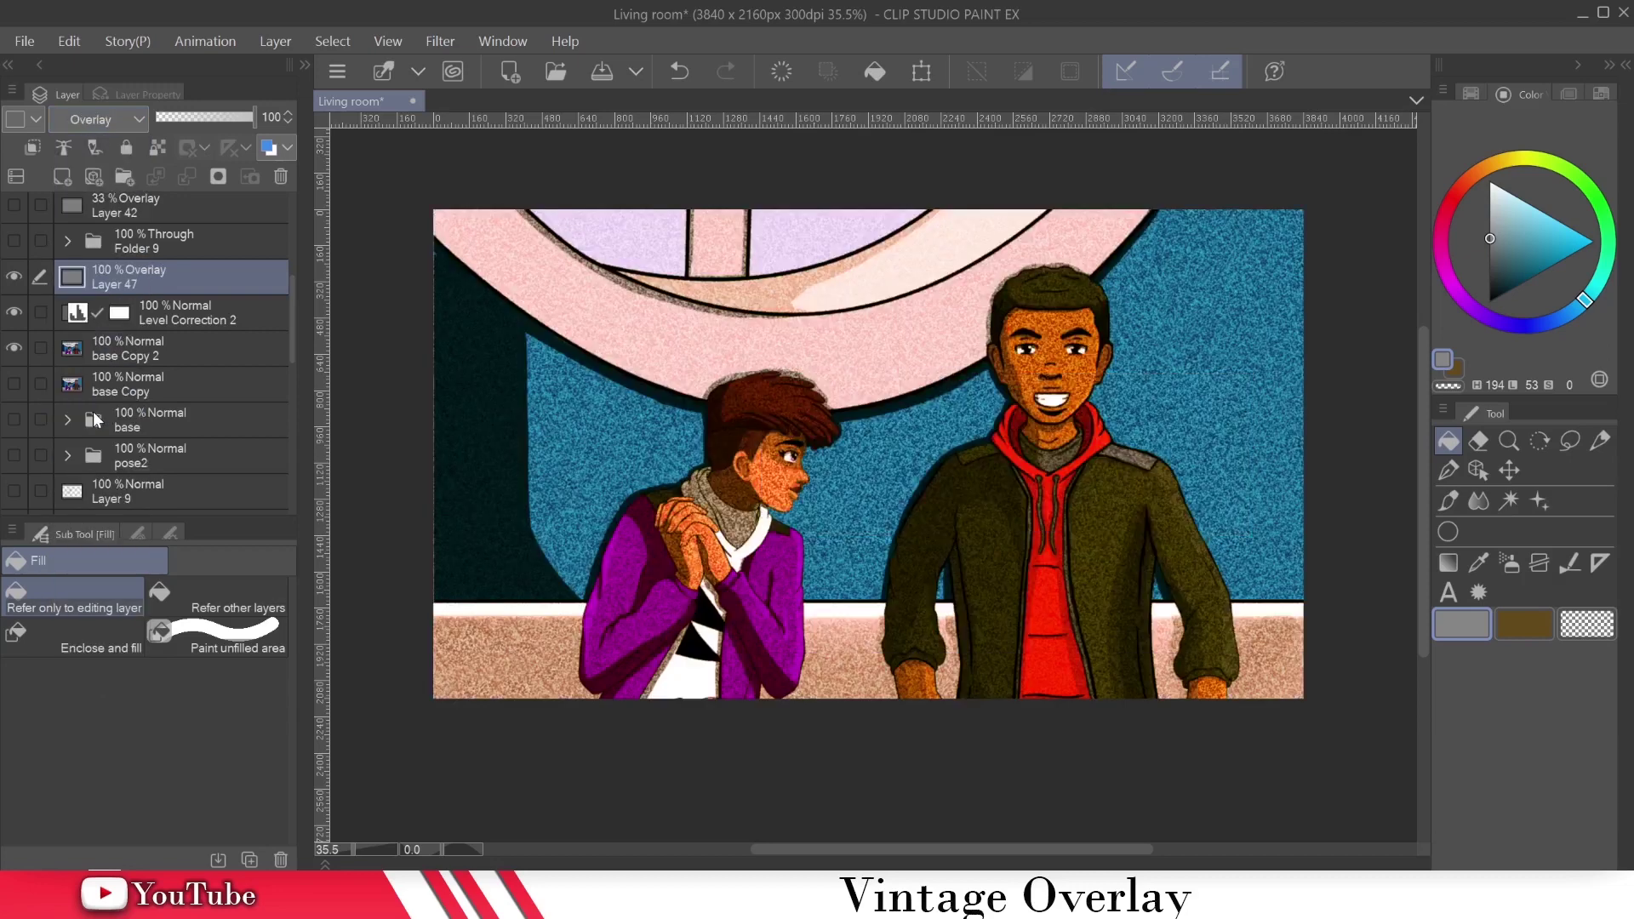
pyautogui.click(271, 119)
pyautogui.press('Return')
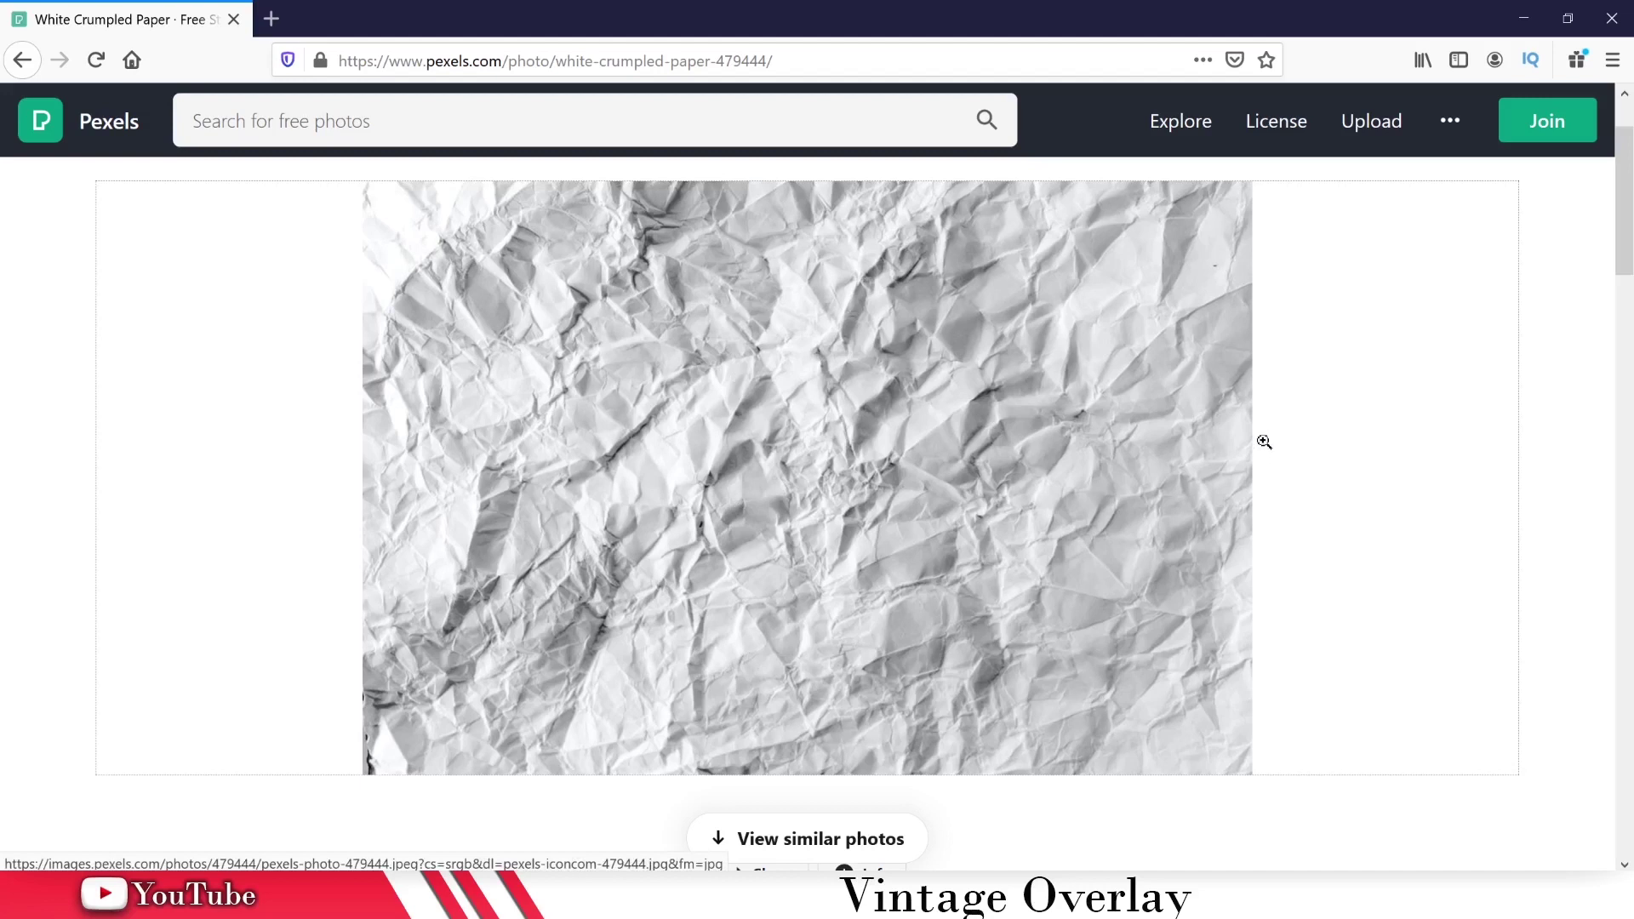
# Step: Copy the white crumpled-paper image from its Pexels photo page
pyautogui.scroll(2, 1214, 463)
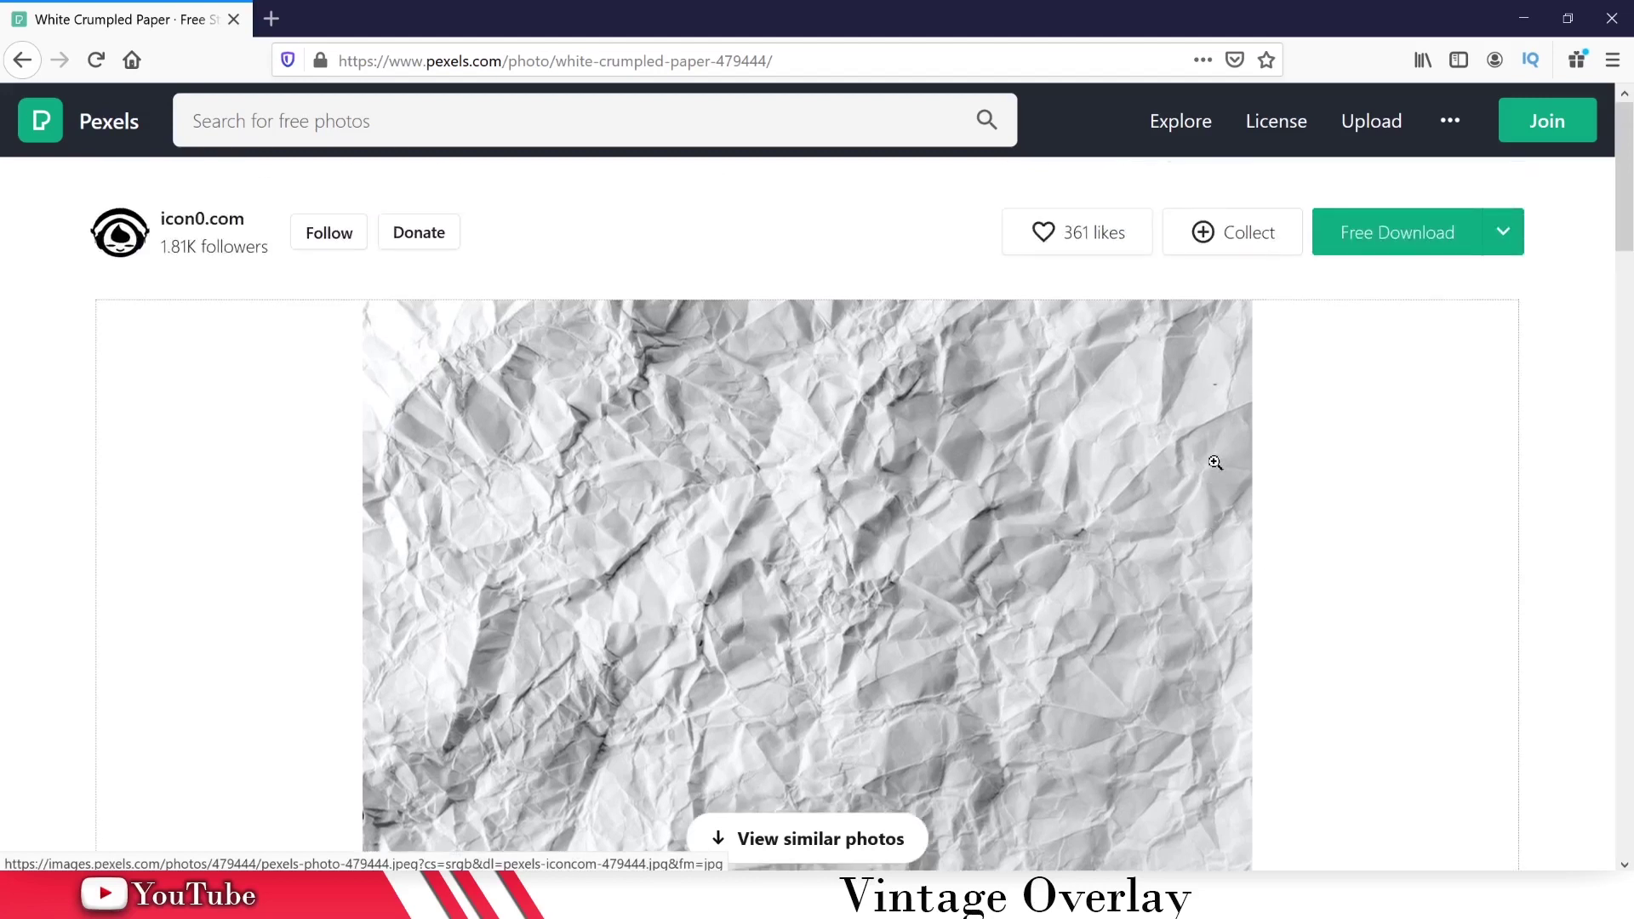
pyautogui.scroll(-4, 1214, 462)
pyautogui.scroll(2, 1138, 450)
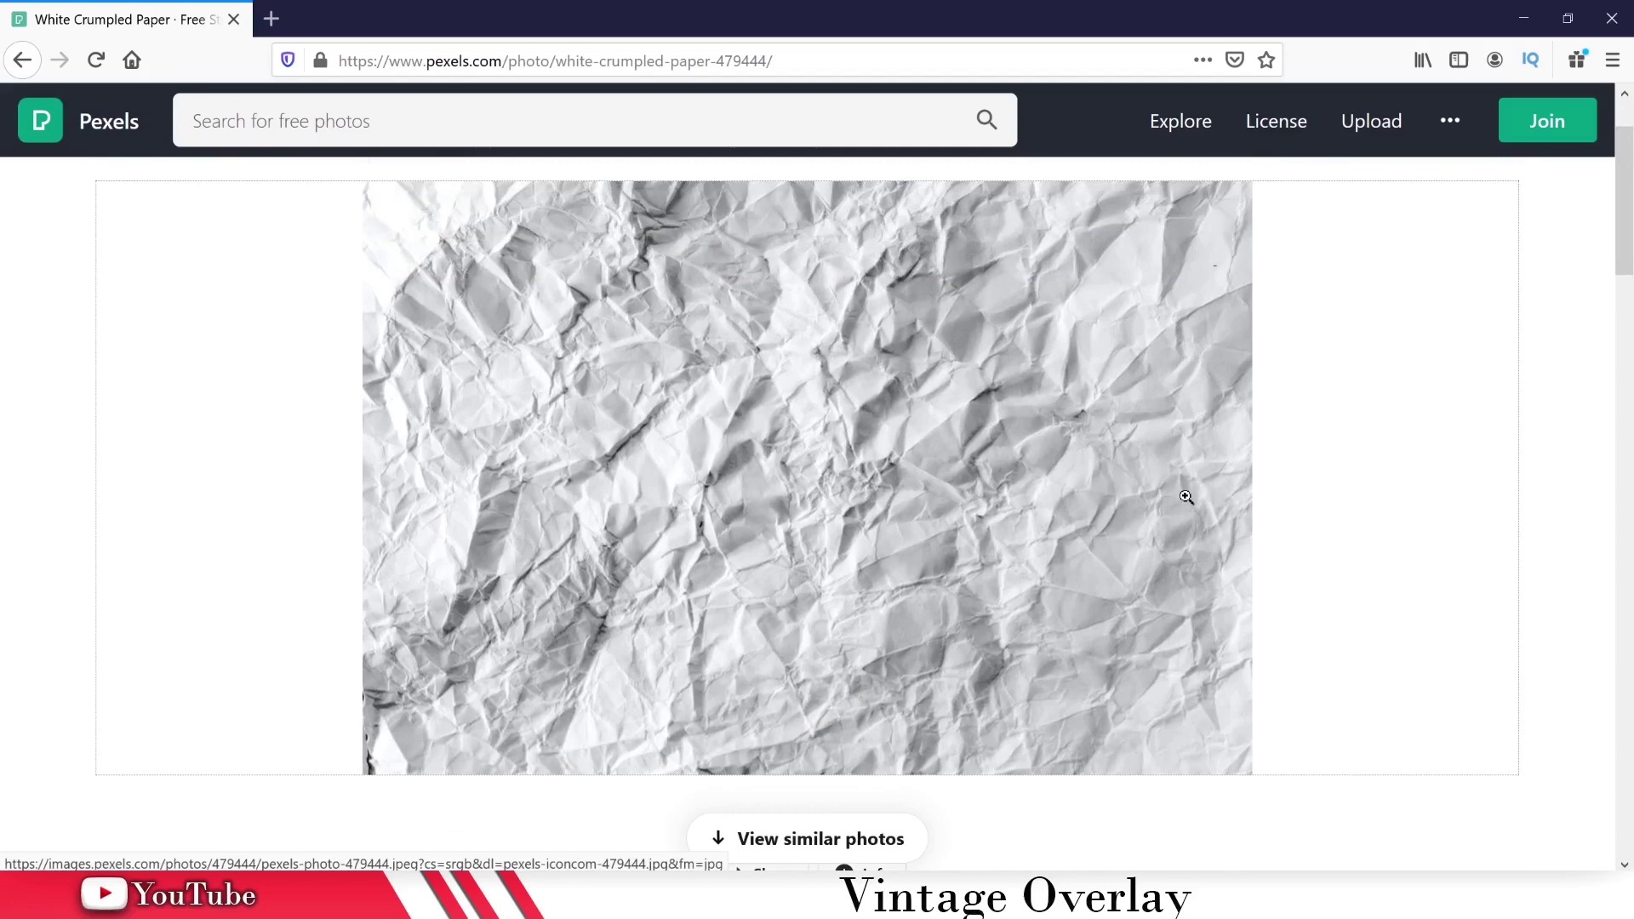
pyautogui.scroll(2, 1187, 497)
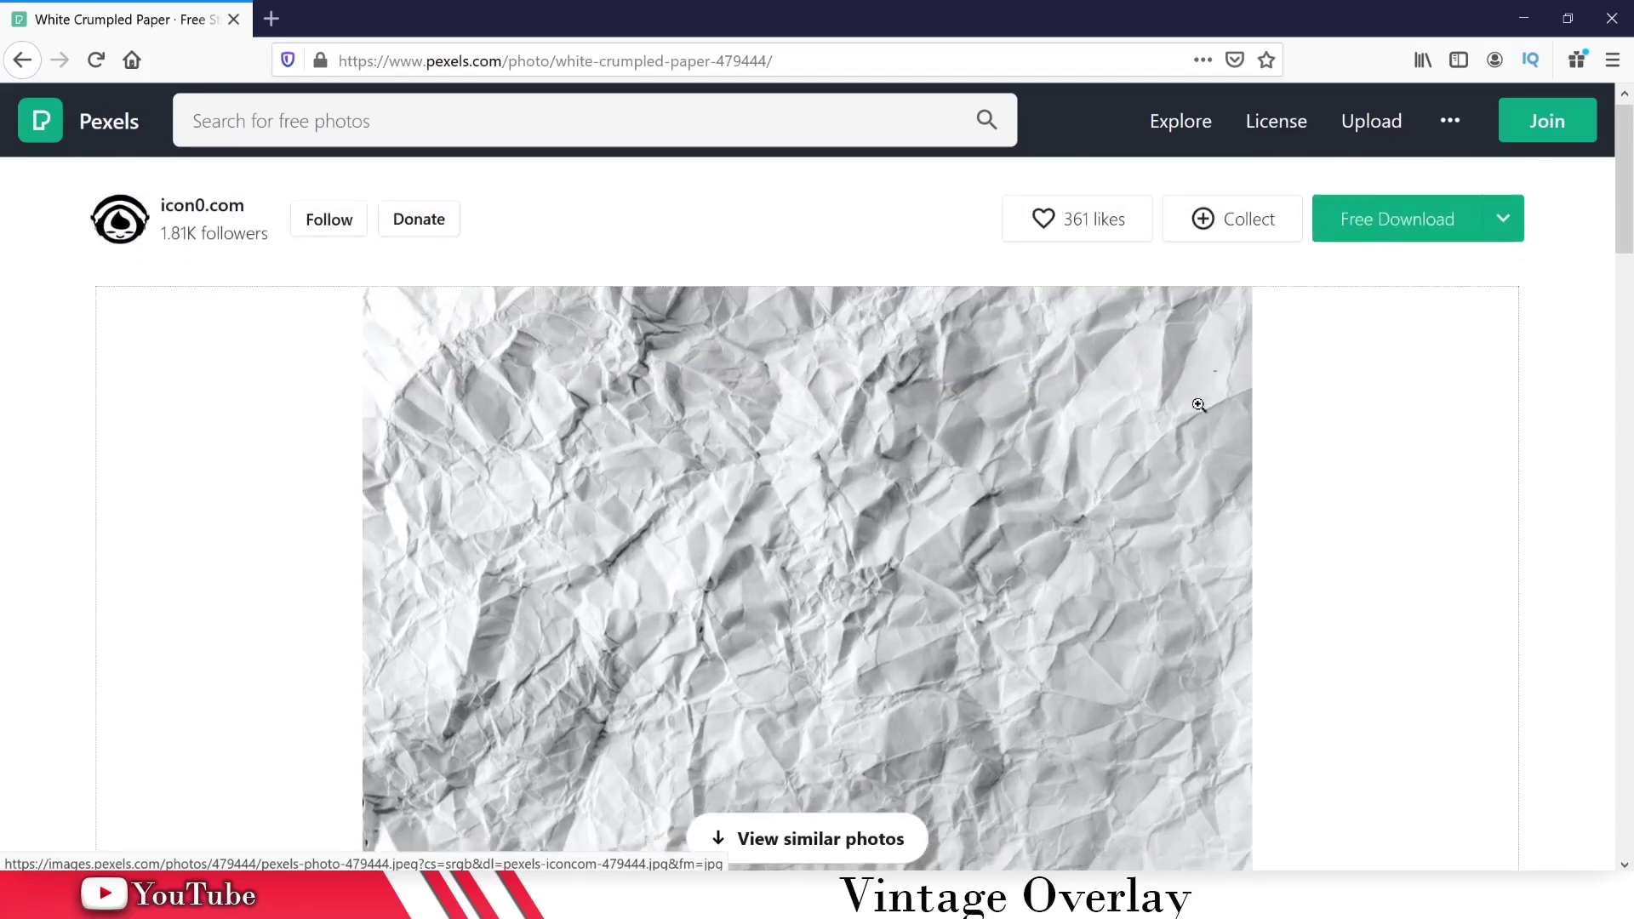
pyautogui.scroll(-5, 1199, 406)
pyautogui.rightClick(1160, 383)
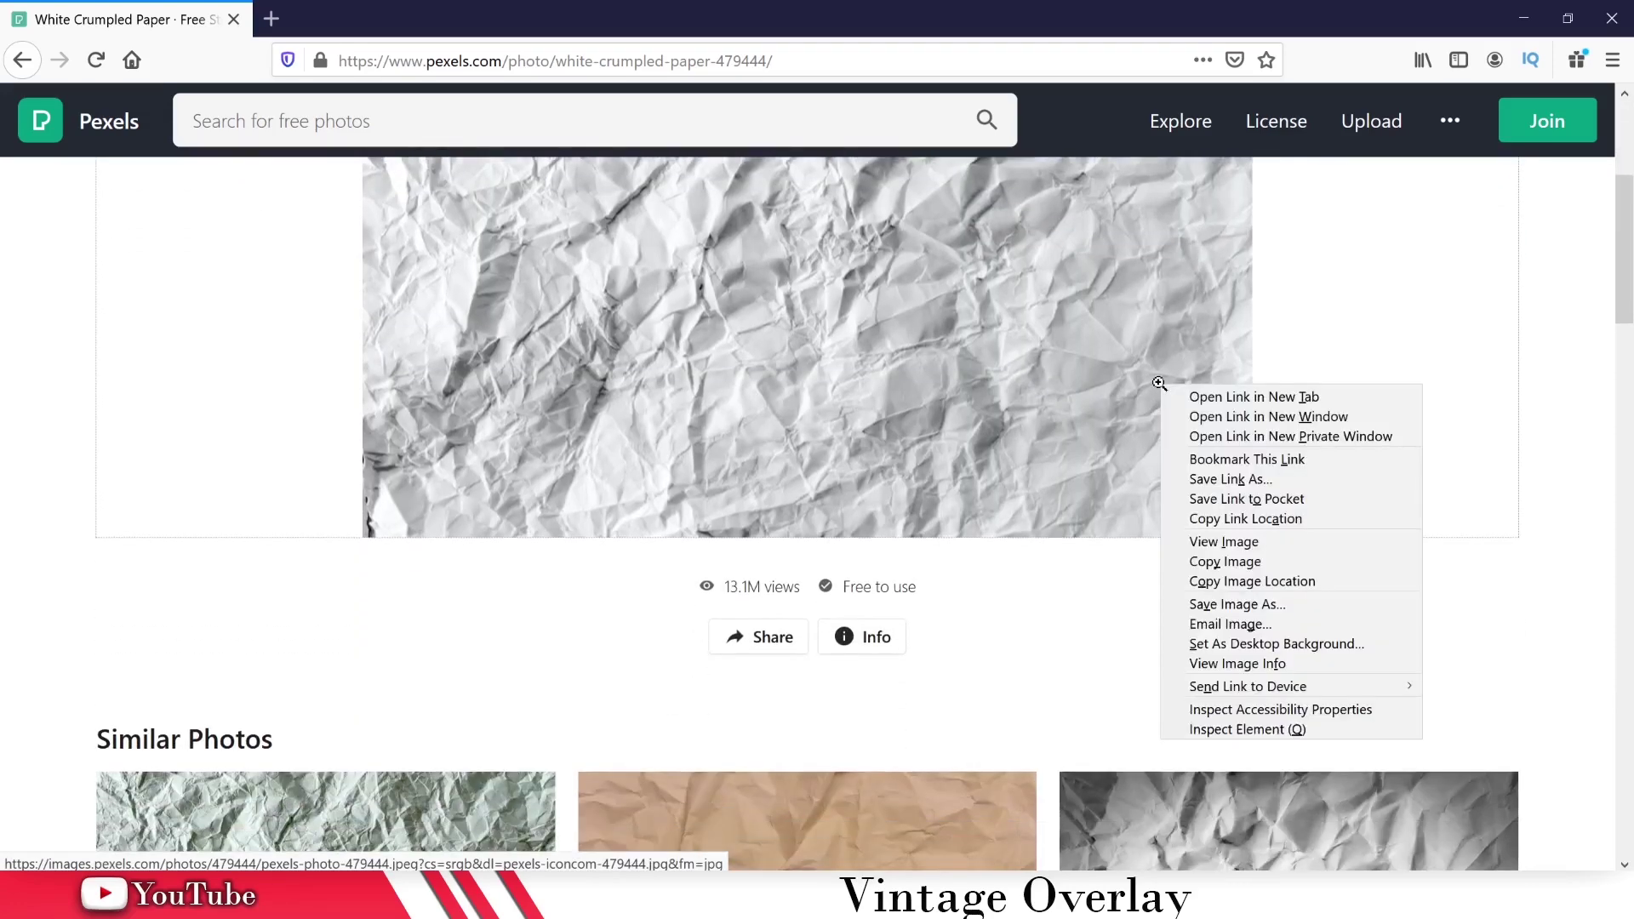
pyautogui.click(1259, 569)
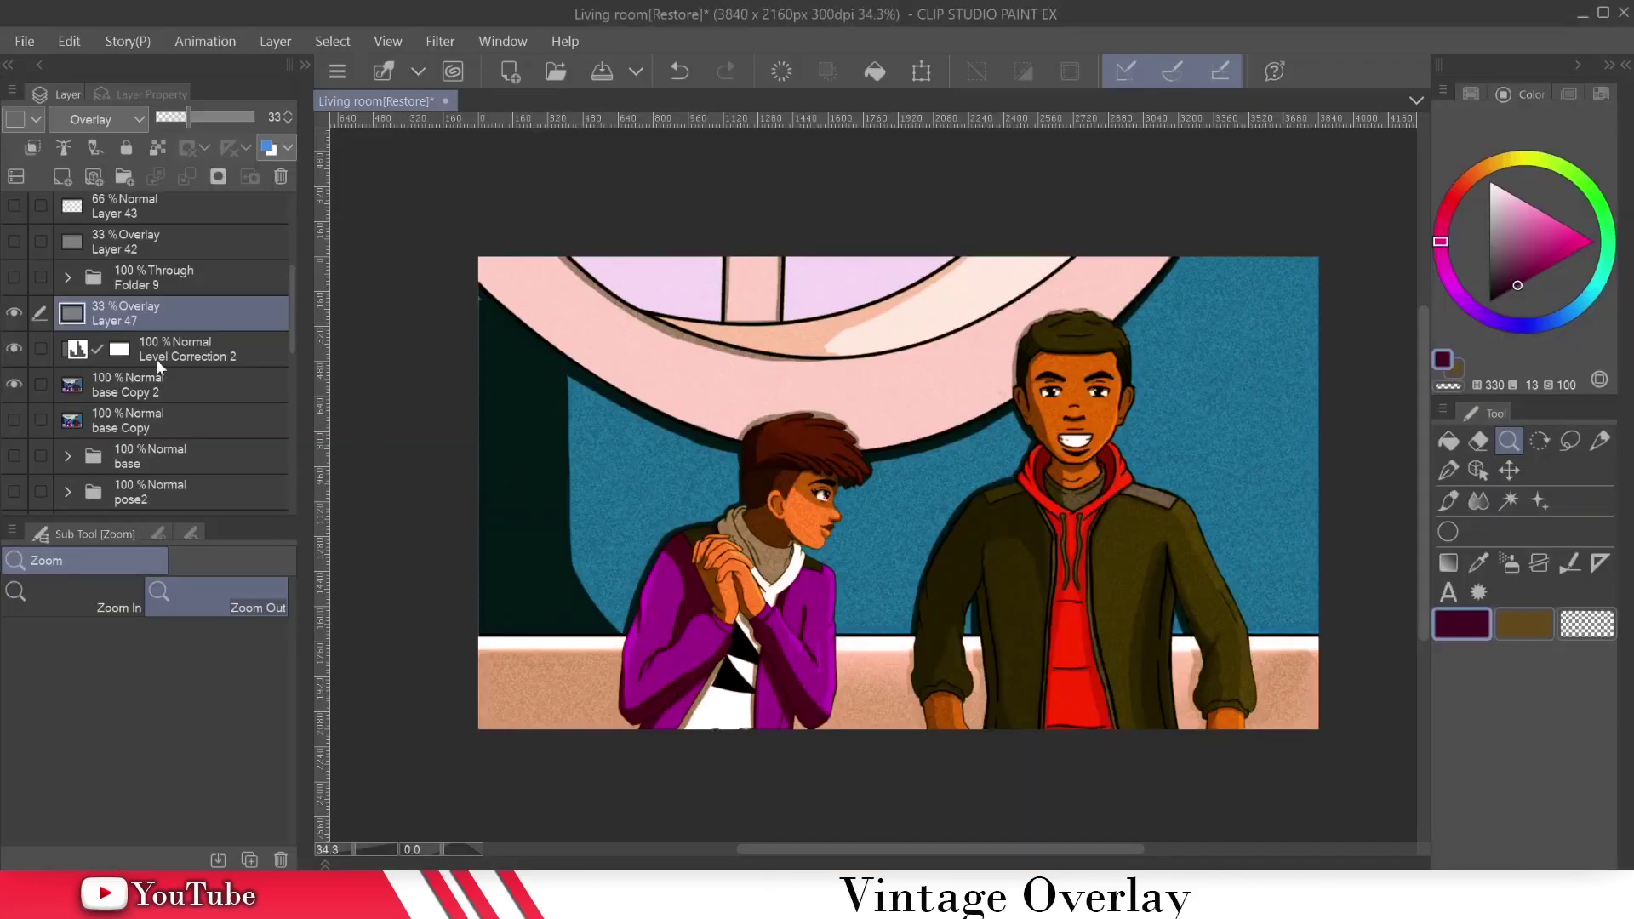
# Step: Paste the crumpled-paper texture as Layer 48 and enlarge it to cover the canvas
pyautogui.click(54, 40)
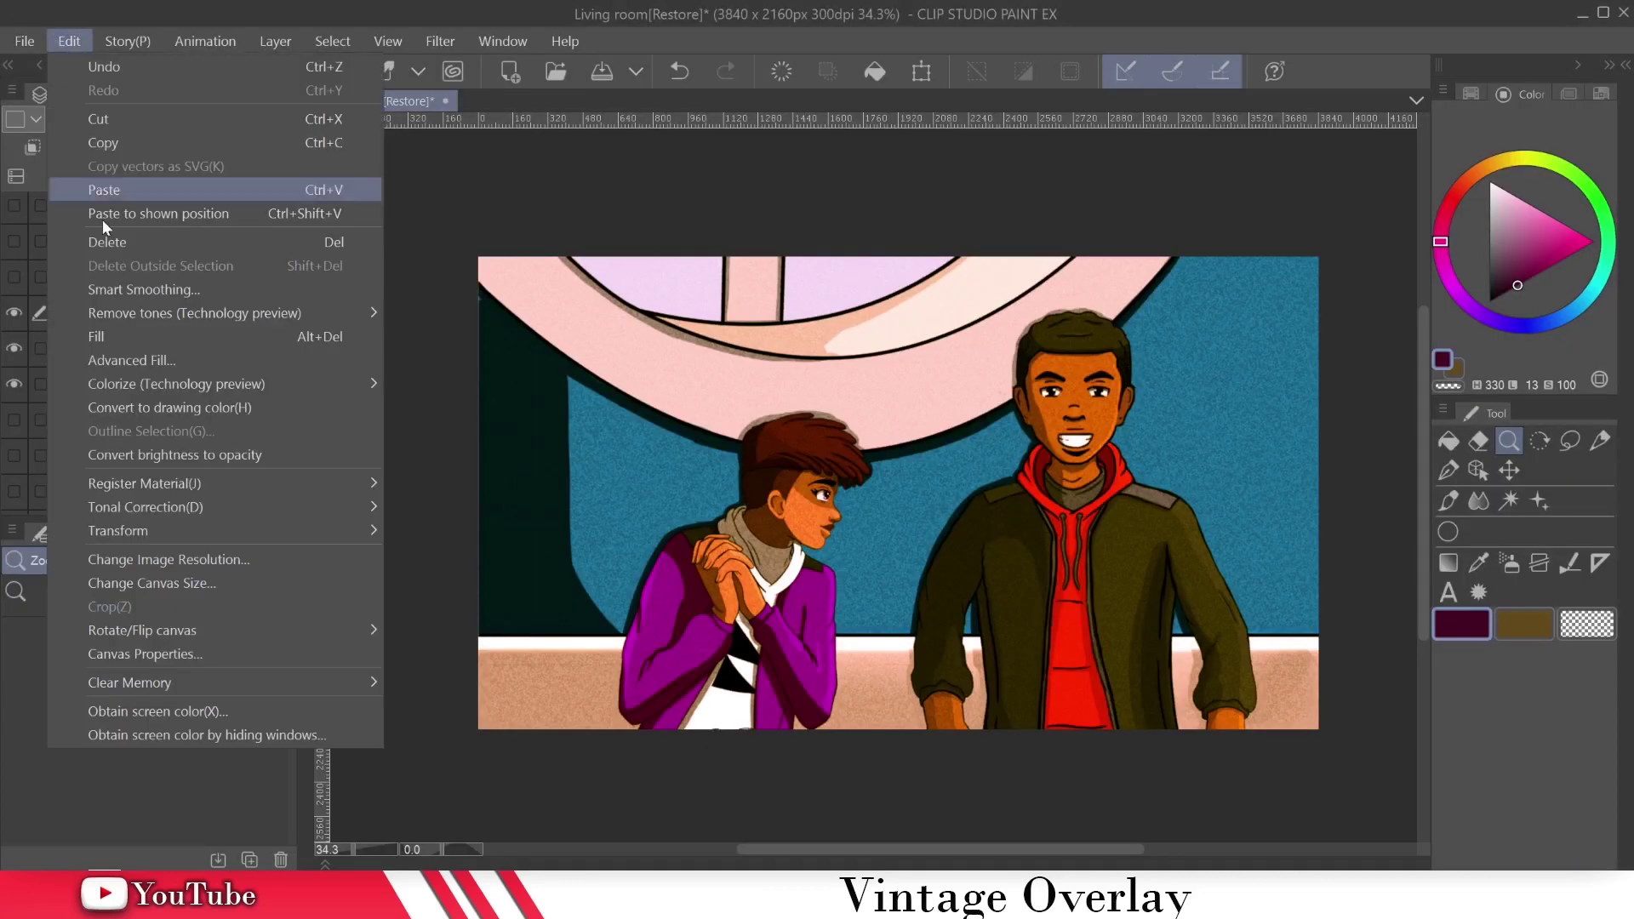
pyautogui.click(125, 192)
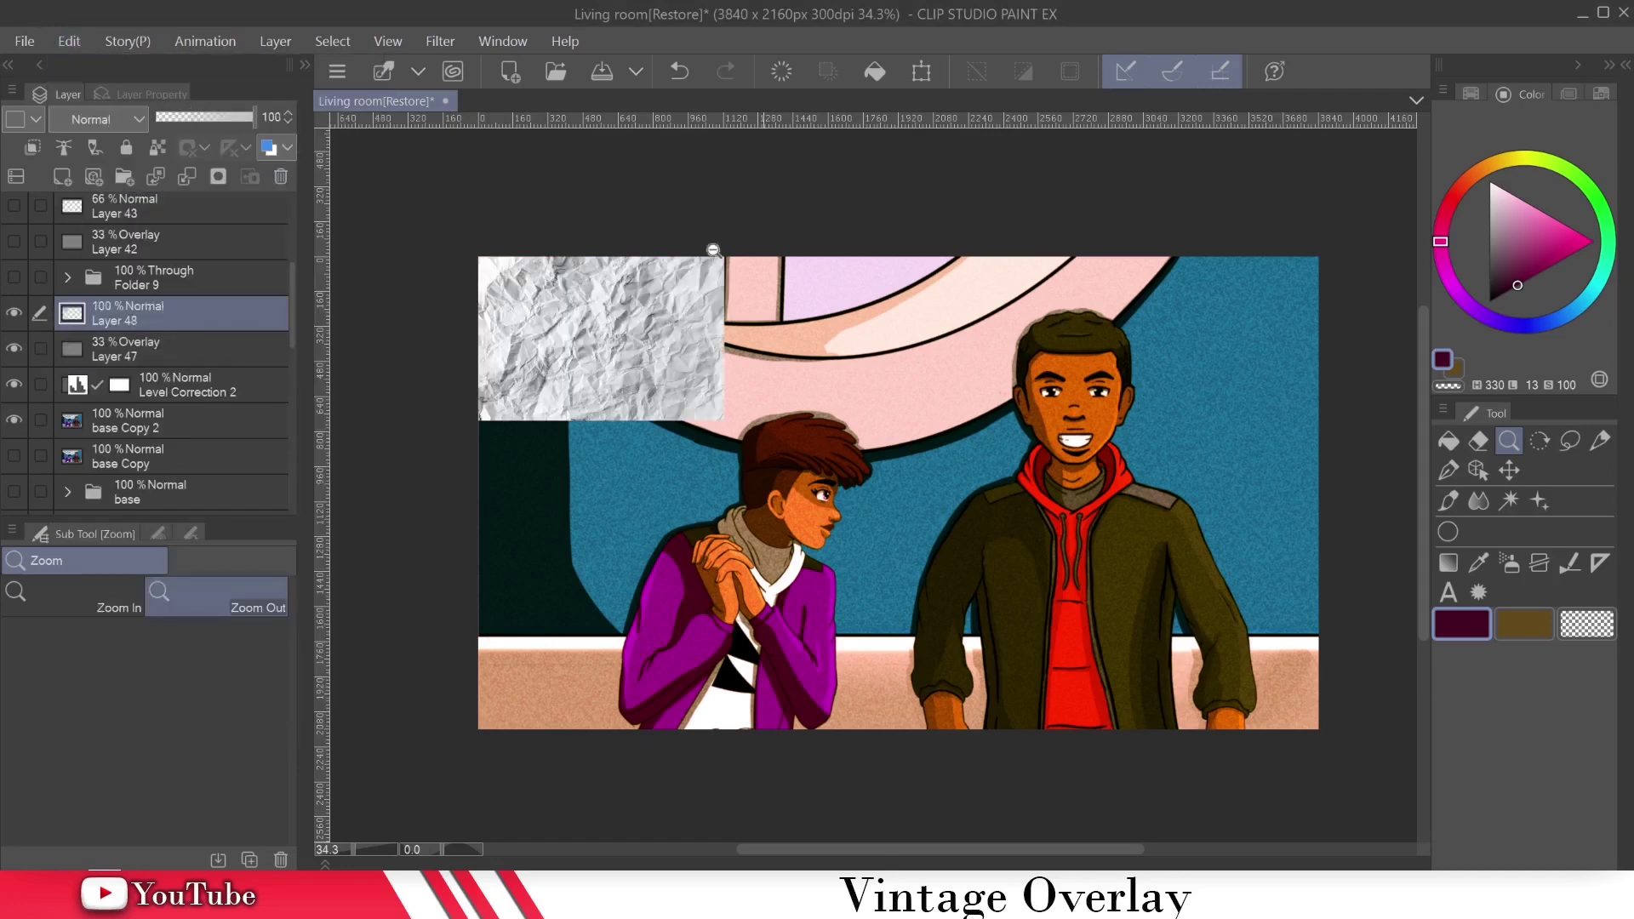
pyautogui.click(921, 66)
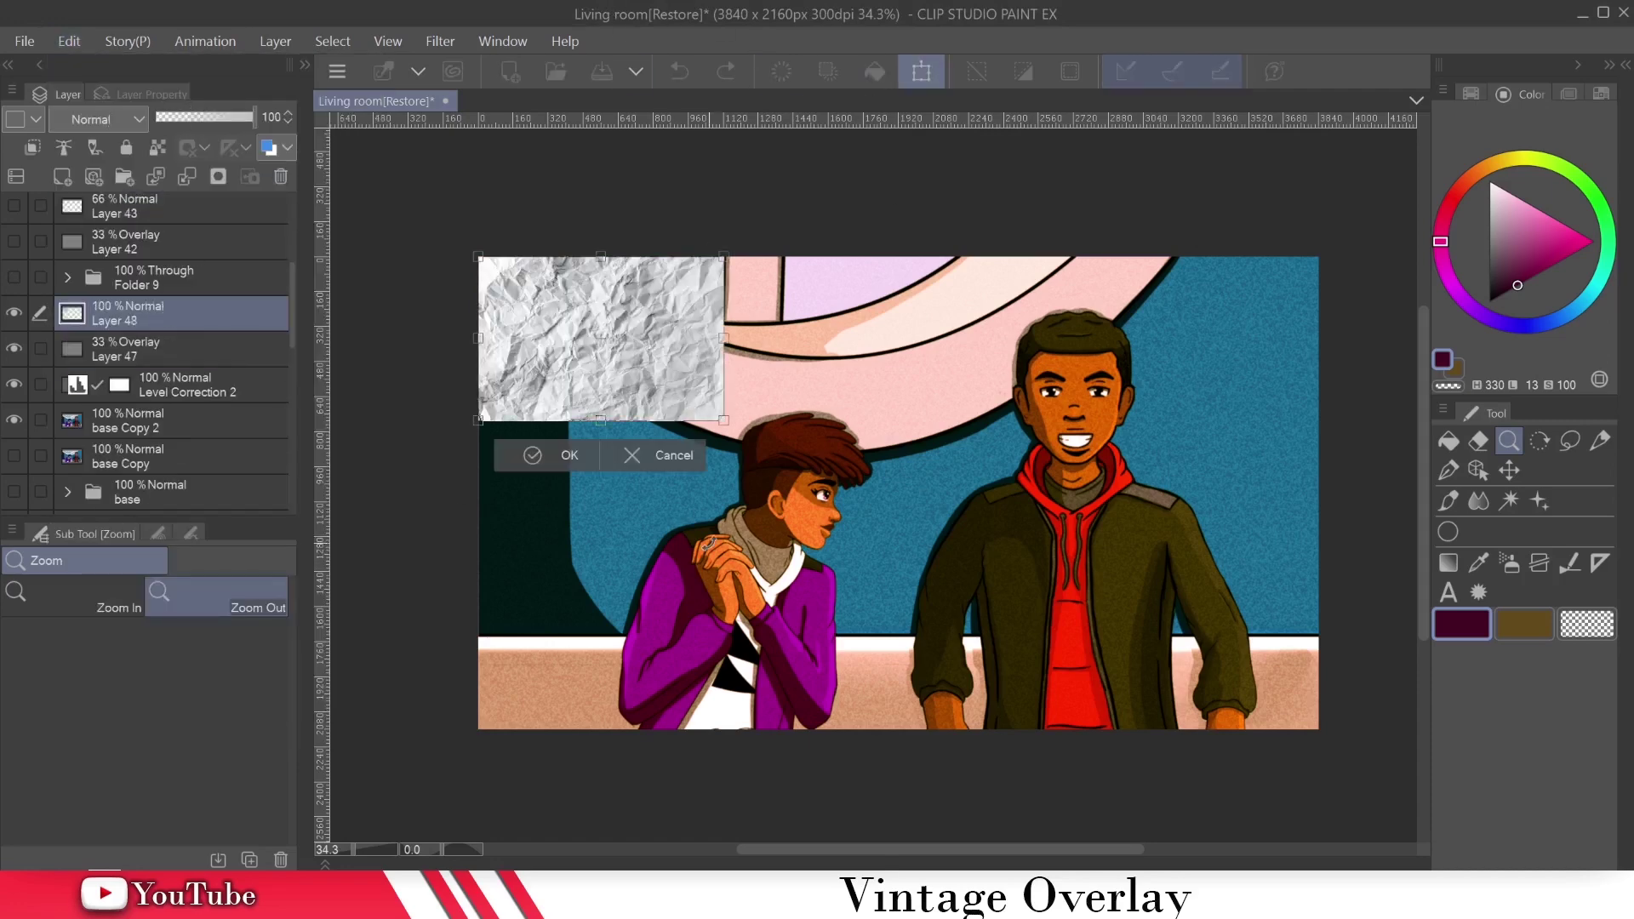
pyautogui.moveTo(725, 419); pyautogui.dragTo(1366, 849)
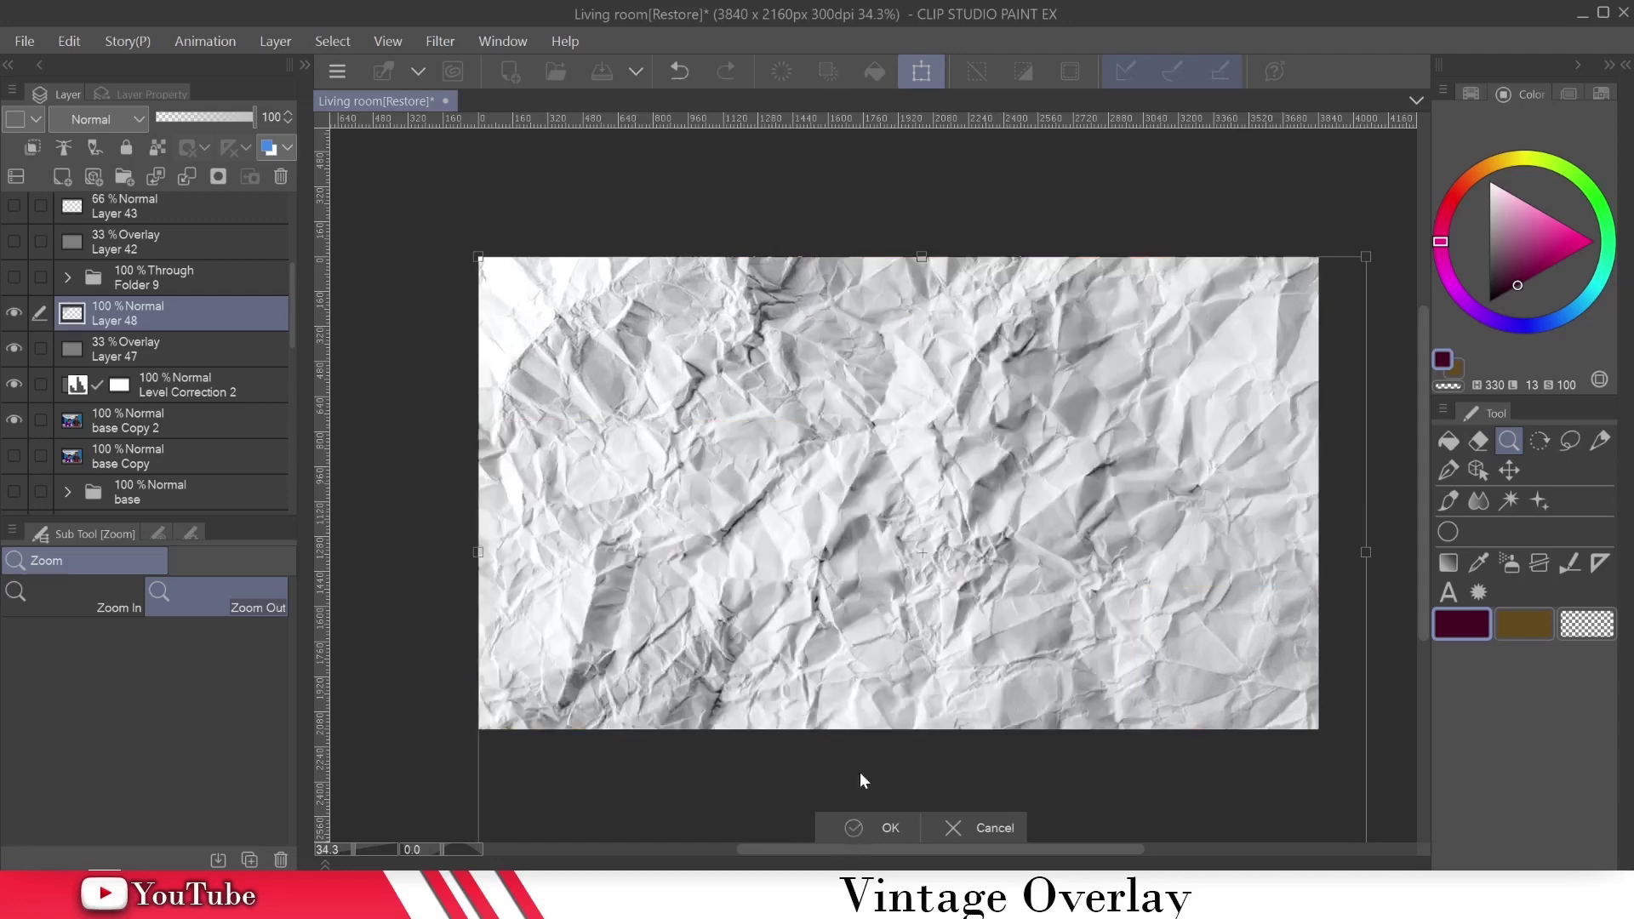
pyautogui.click(146, 312)
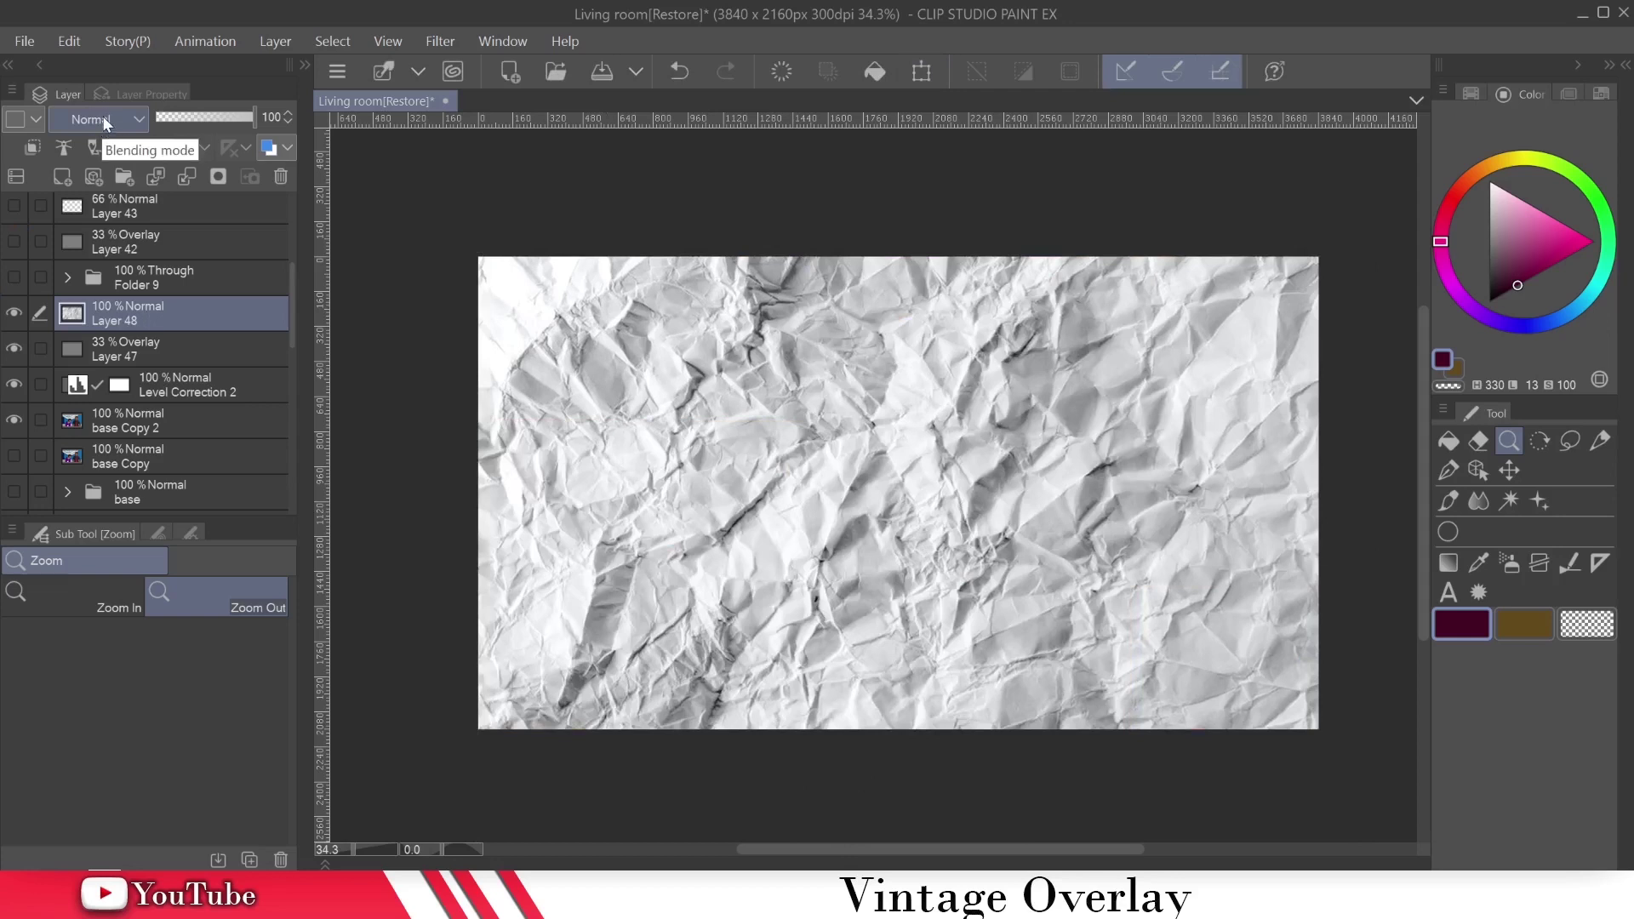
# Step: Add a Hue/Saturation/Luminosity correction layer with saturation set to -100
pyautogui.click(263, 43)
pyautogui.moveTo(467, 109)
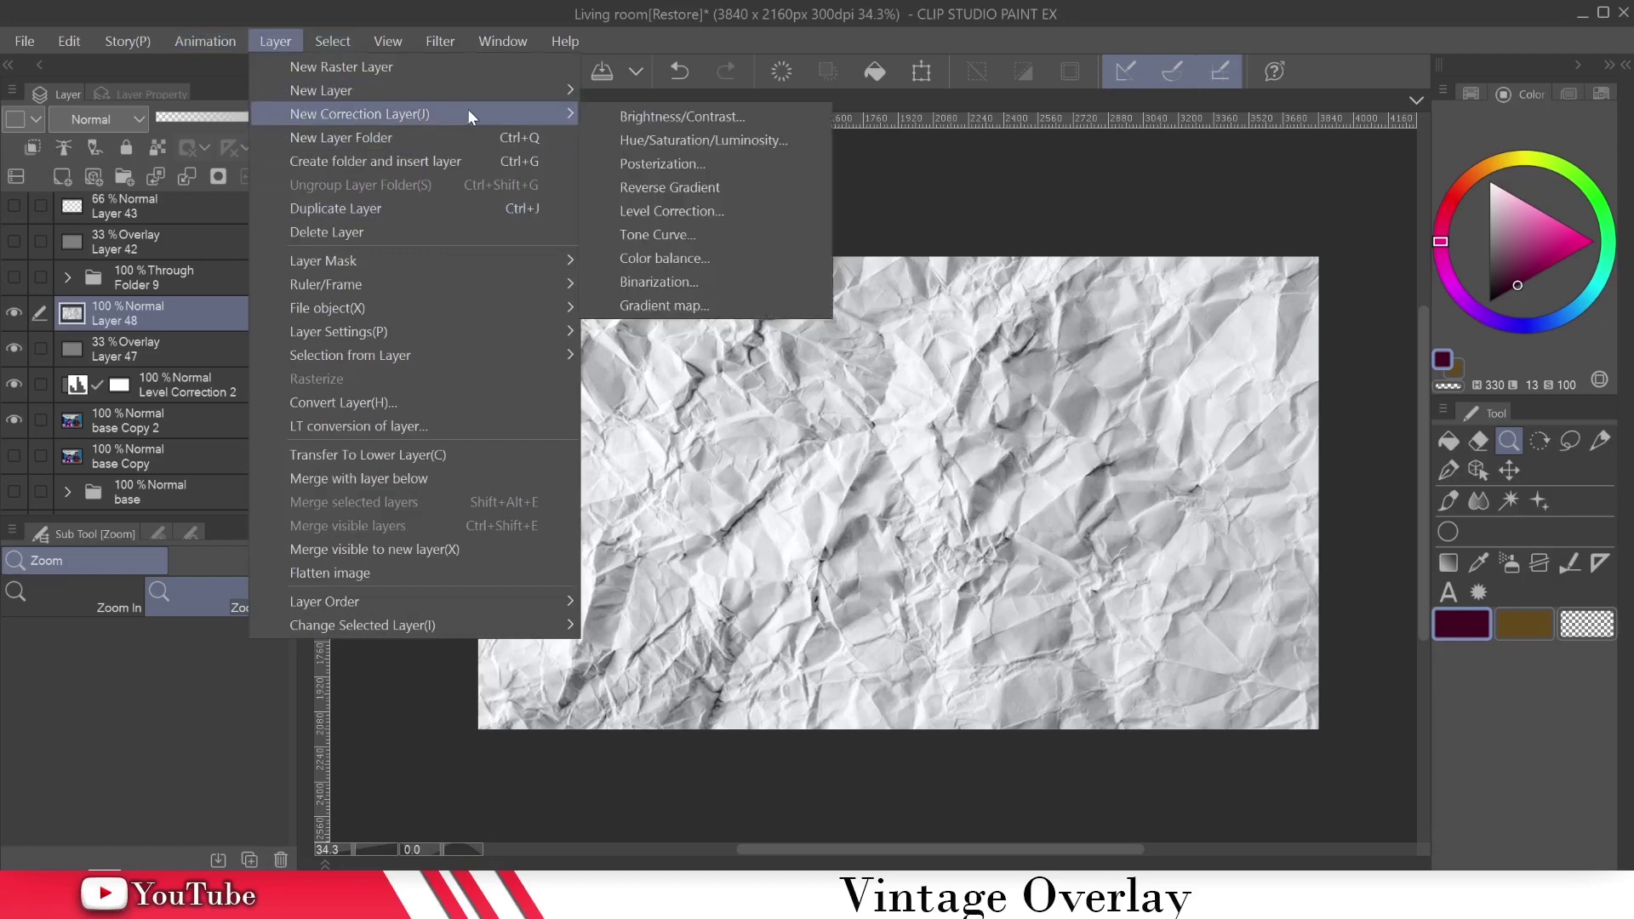
pyautogui.click(707, 141)
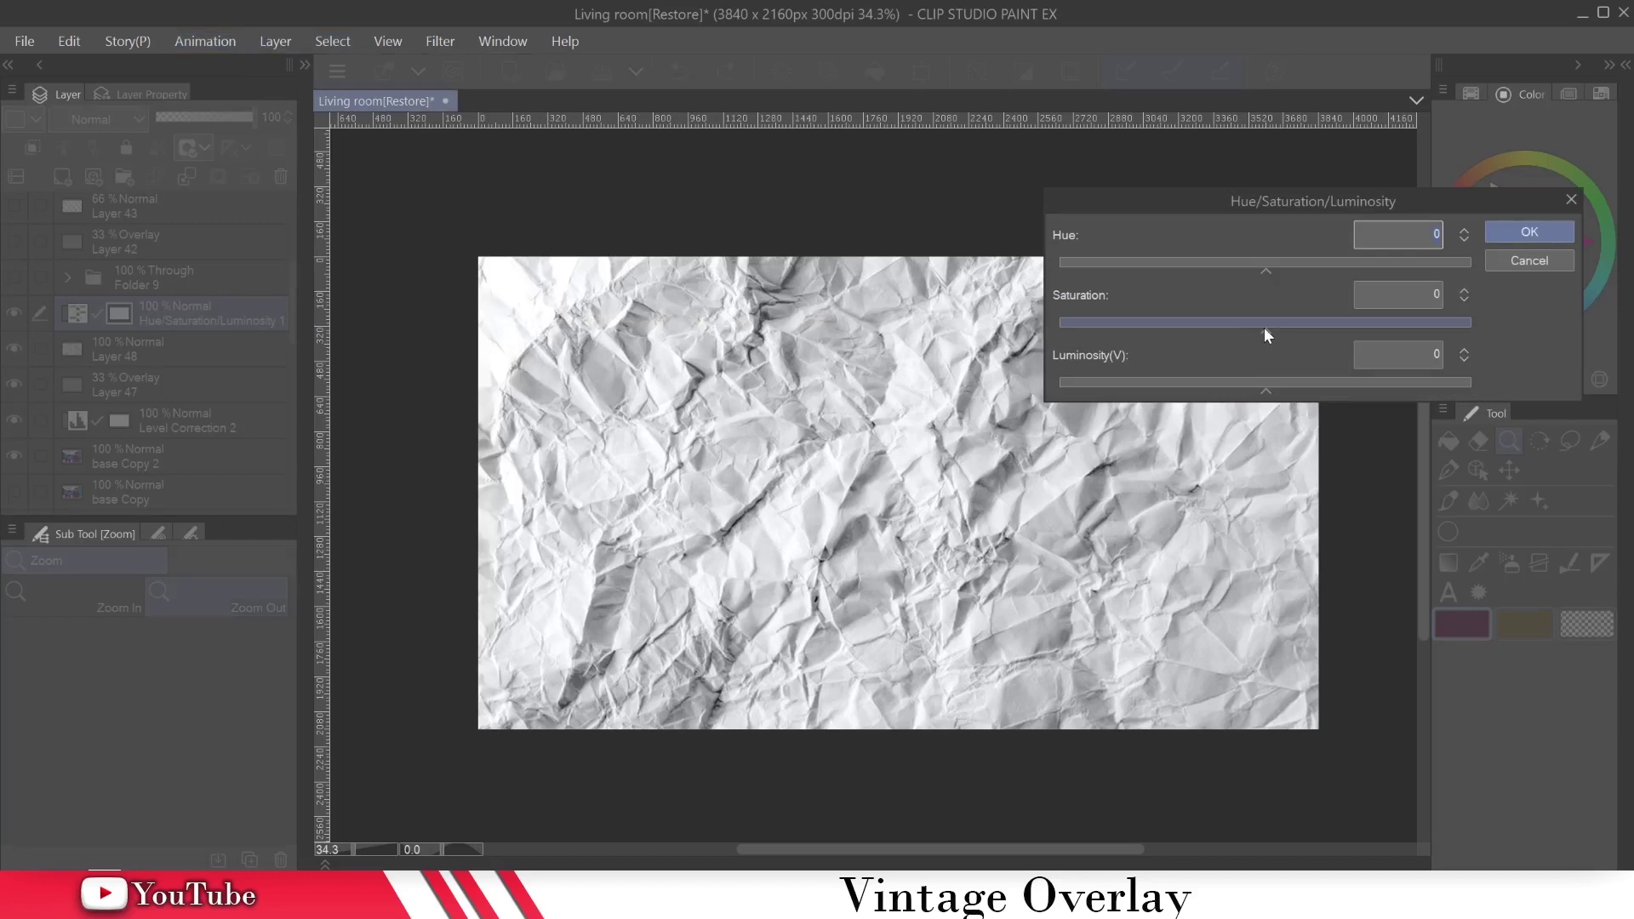
pyautogui.moveTo(1264, 327); pyautogui.dragTo(1020, 383)
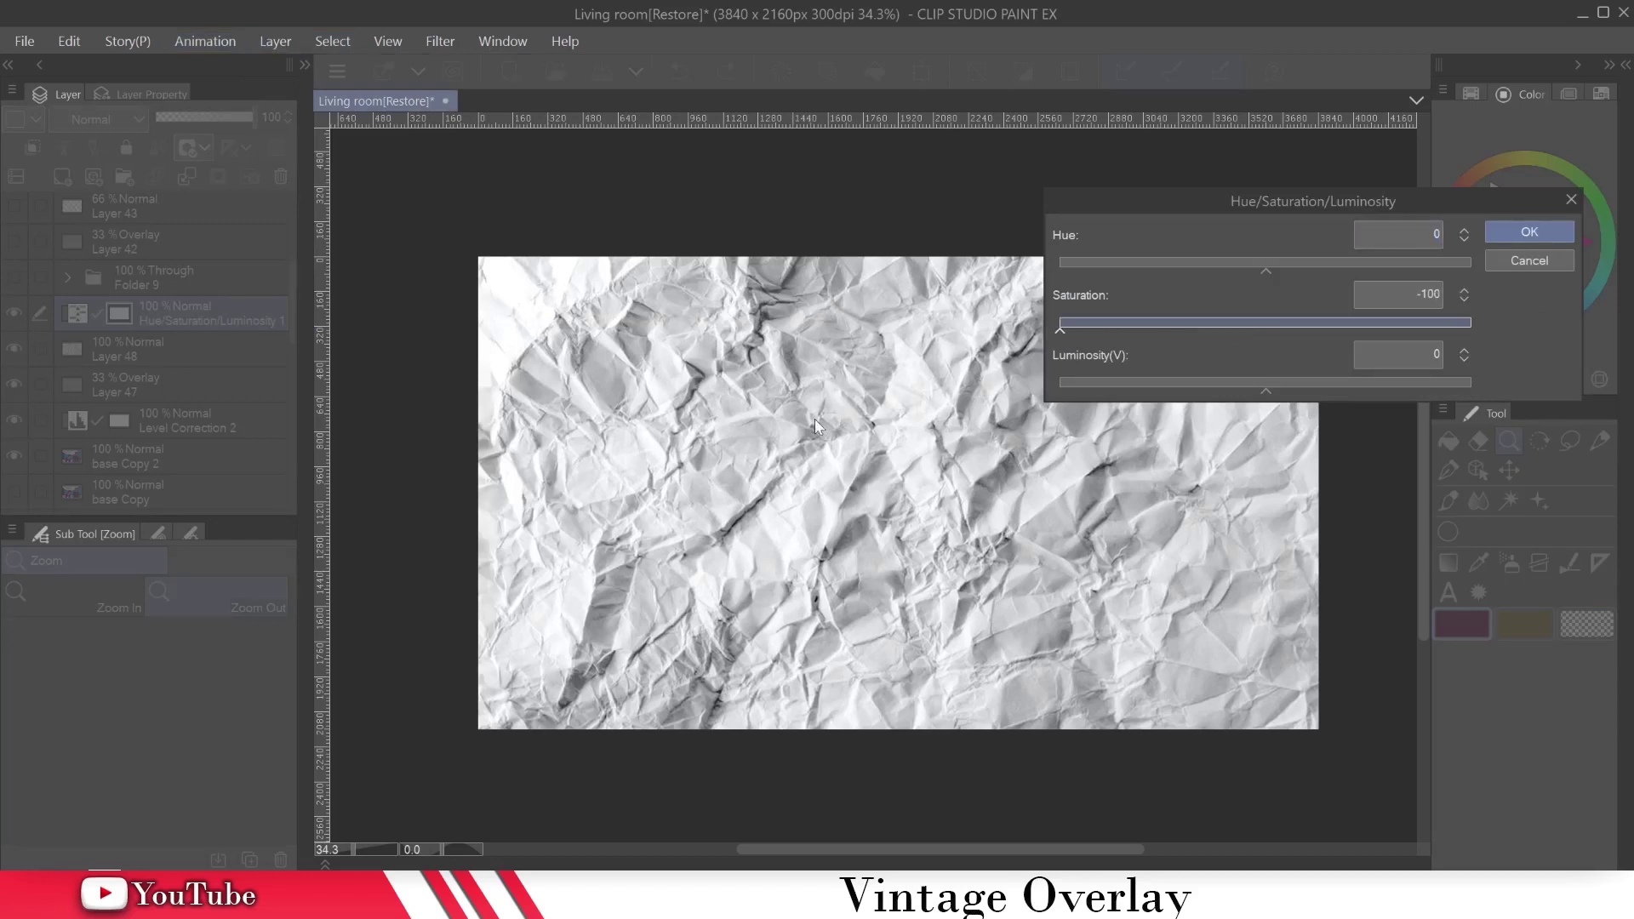
pyautogui.click(1530, 232)
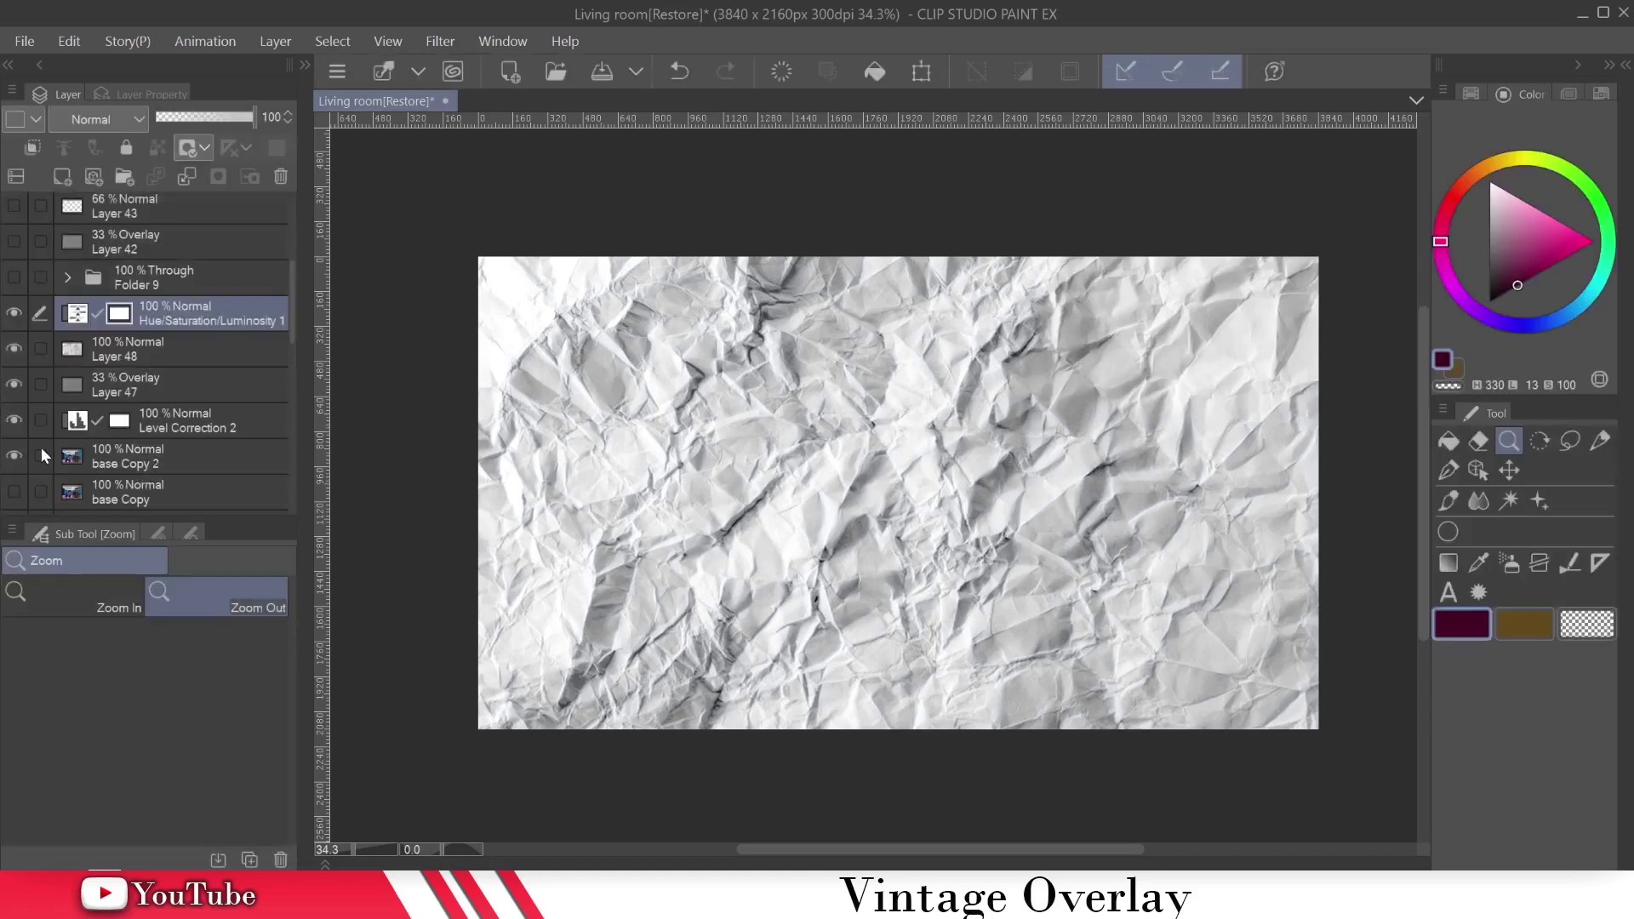
# Step: Merge Layer 48 and Hue/Saturation/Luminosity 1 into a single layer
pyautogui.click(106, 353)
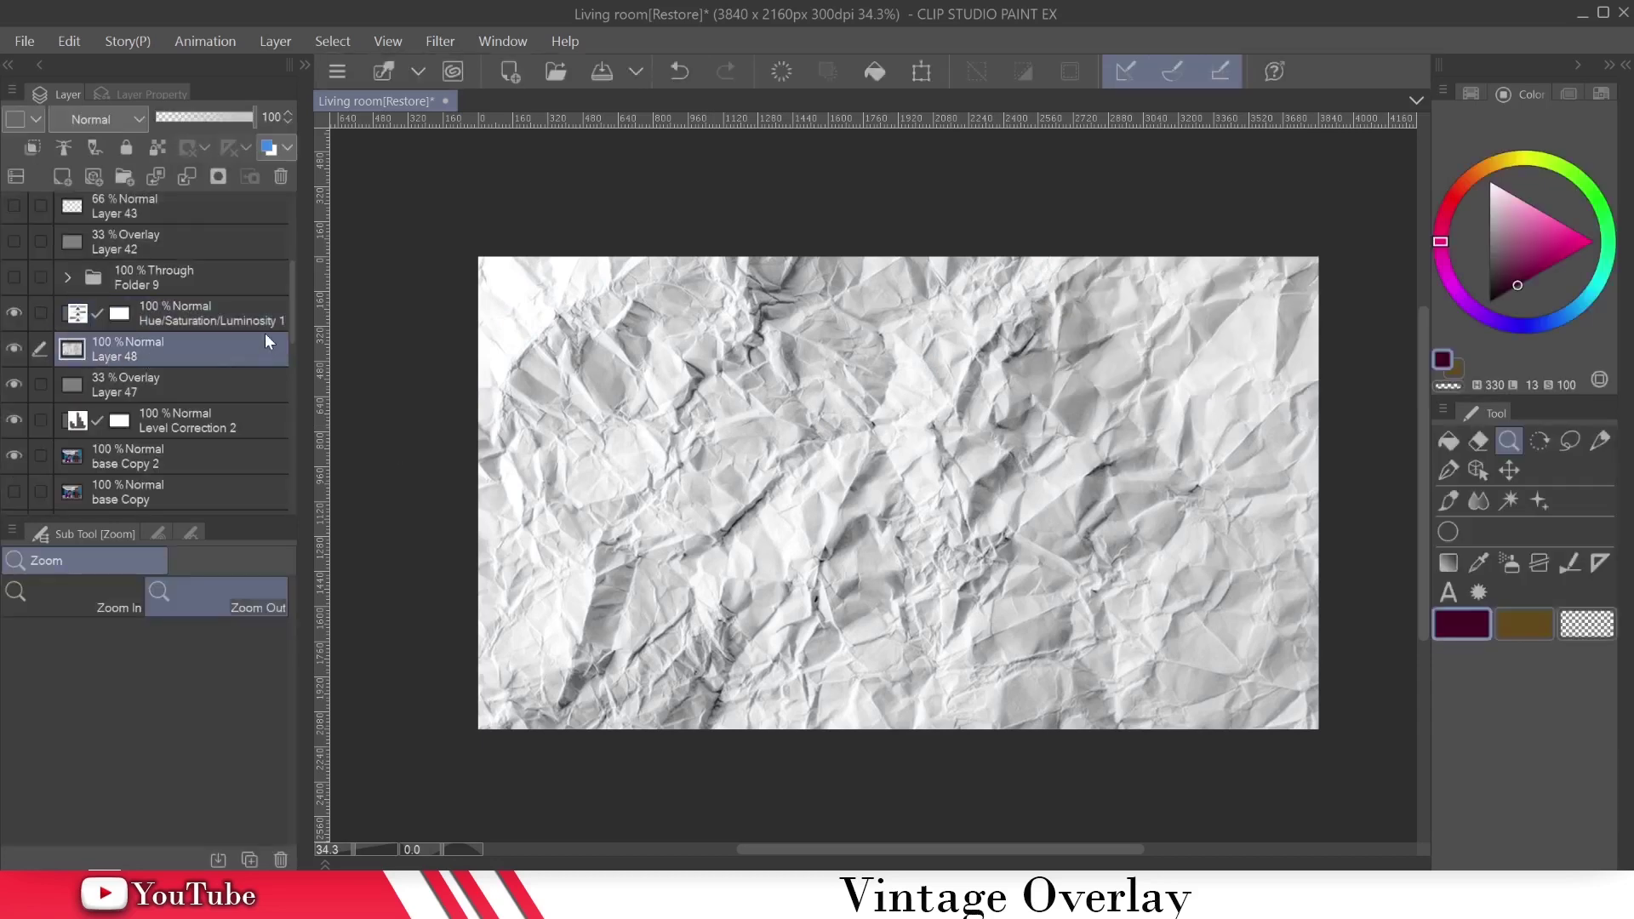
pyautogui.click(193, 319)
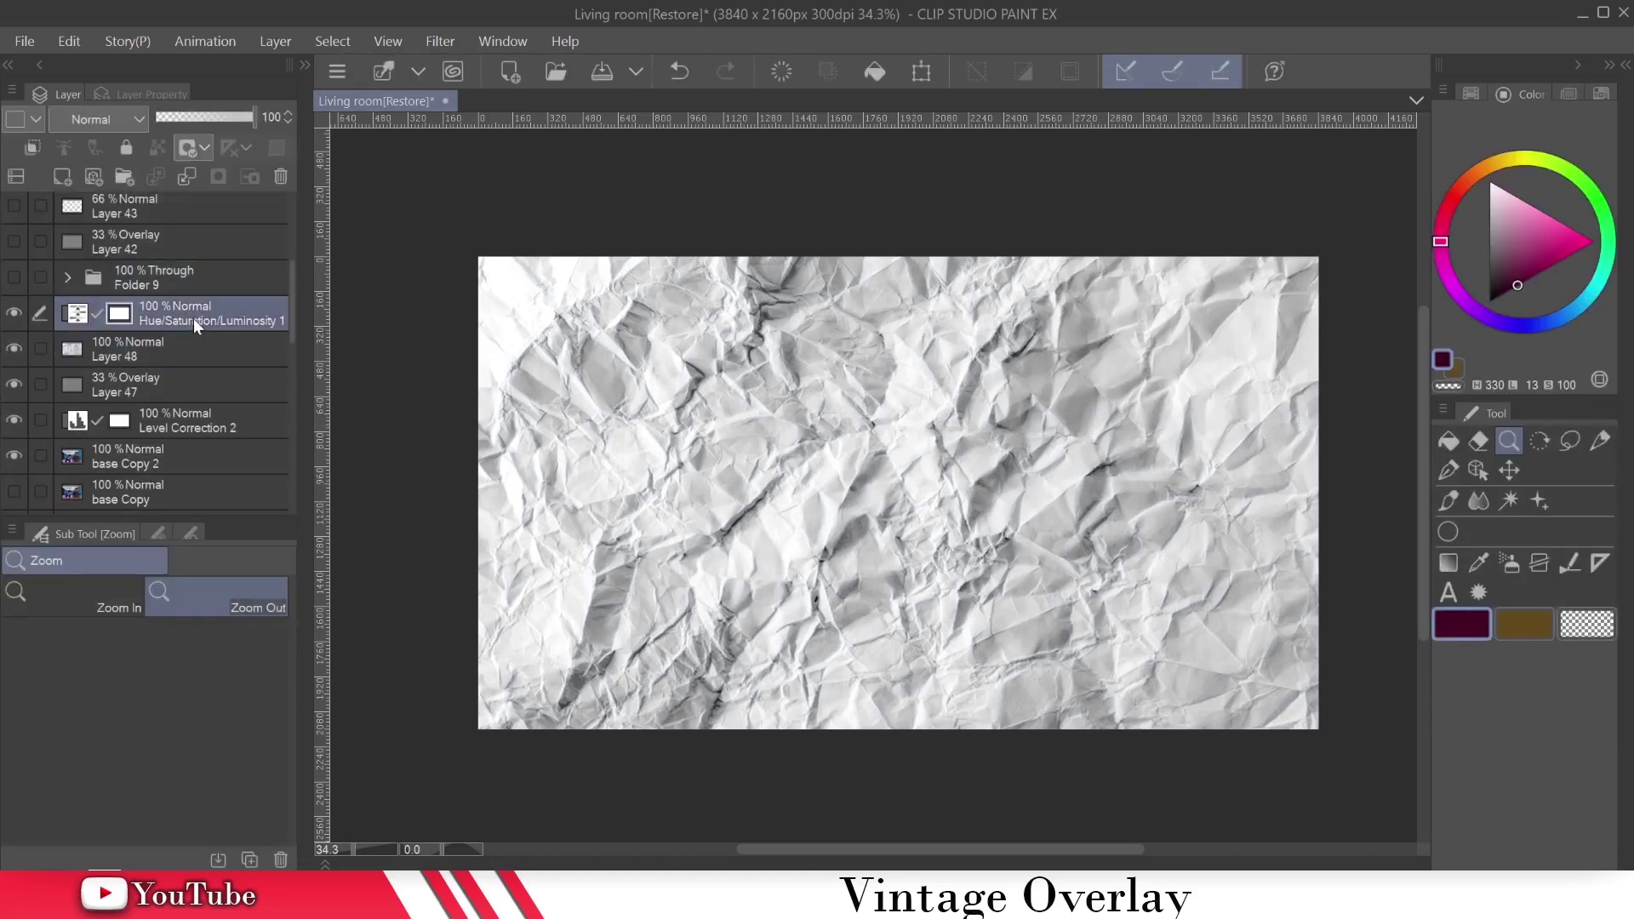
pyautogui.keyDown('ctrl'); pyautogui.click(167, 346); pyautogui.keyUp('ctrl')
pyautogui.rightClick(167, 345)
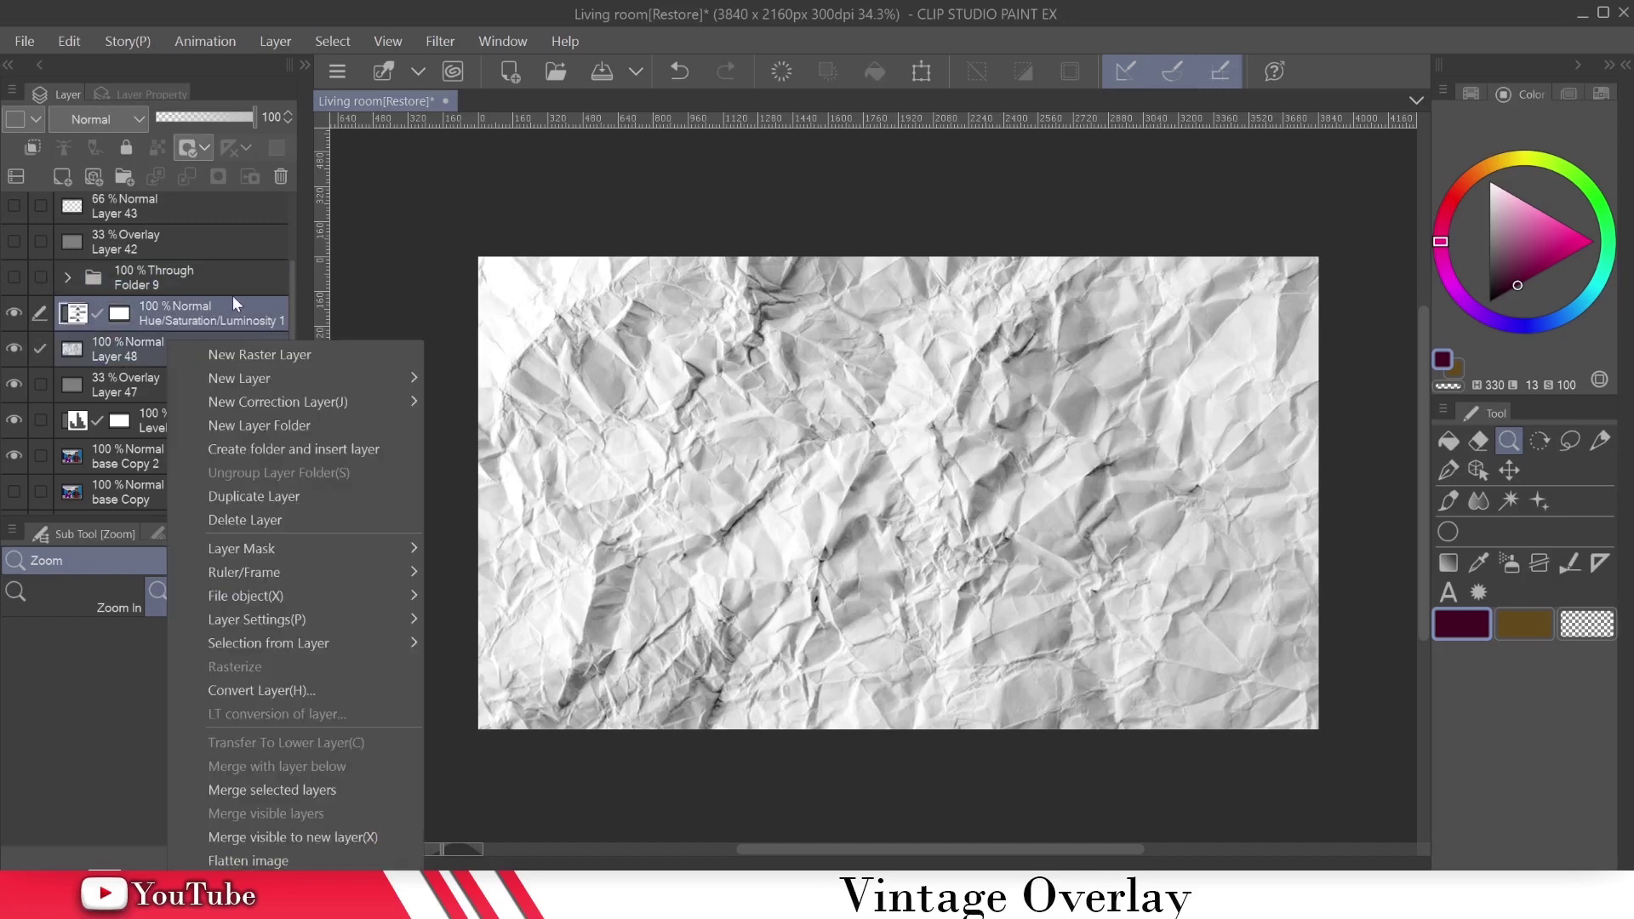
pyautogui.click(283, 789)
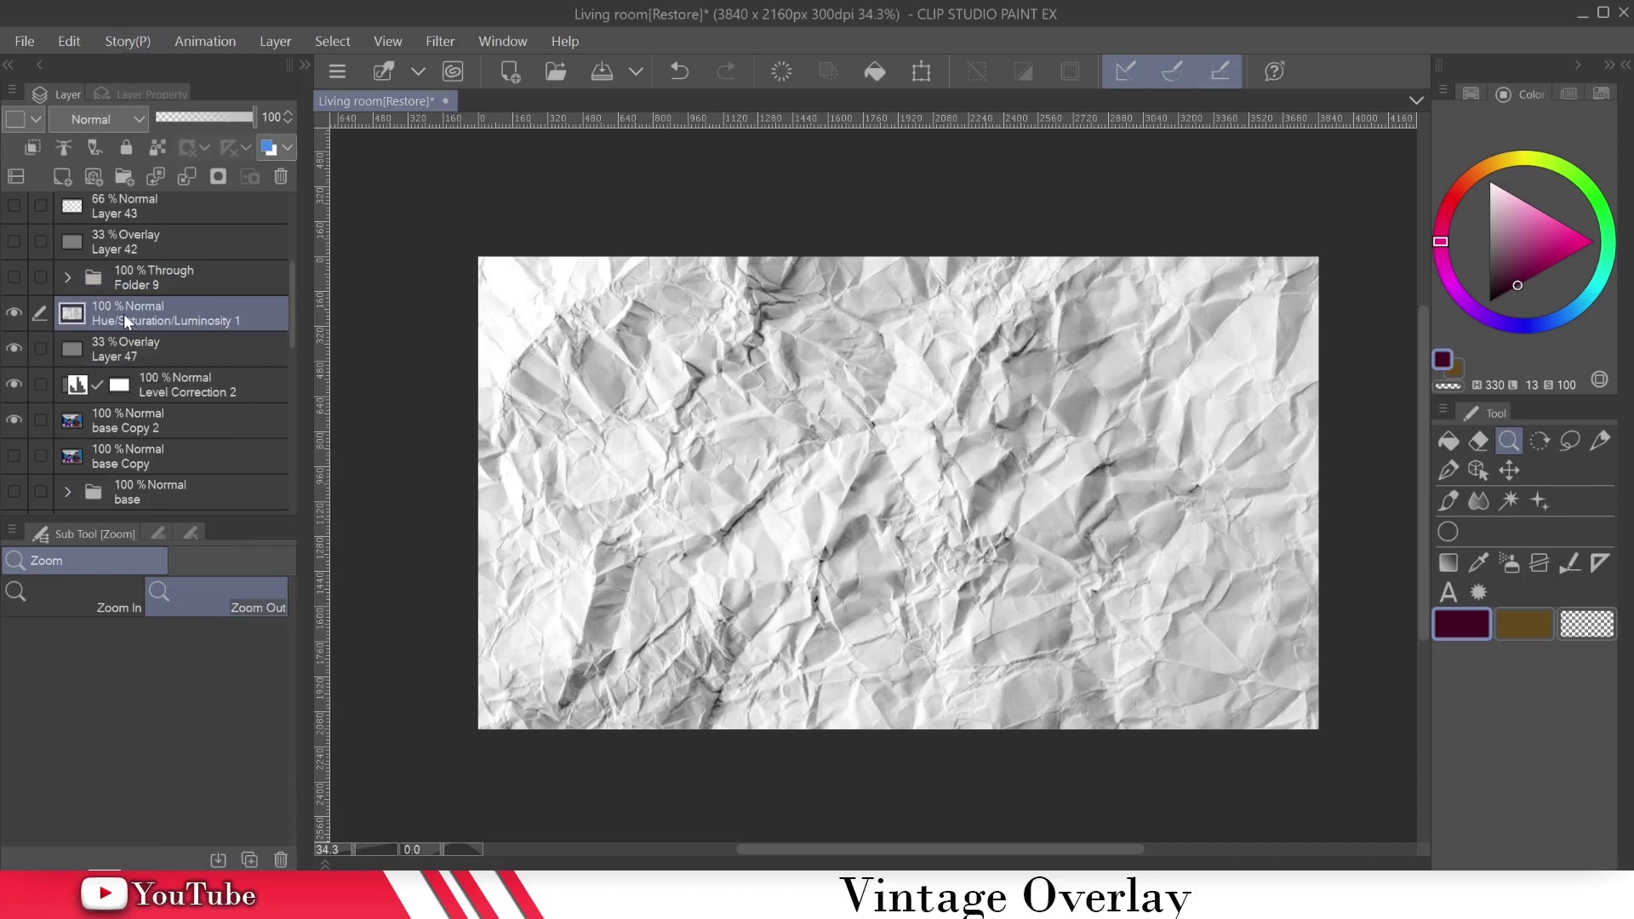
# Step: Set the grey paper layer to Screen blending at 19% opacity
pyautogui.click(91, 117)
pyautogui.press('Escape')
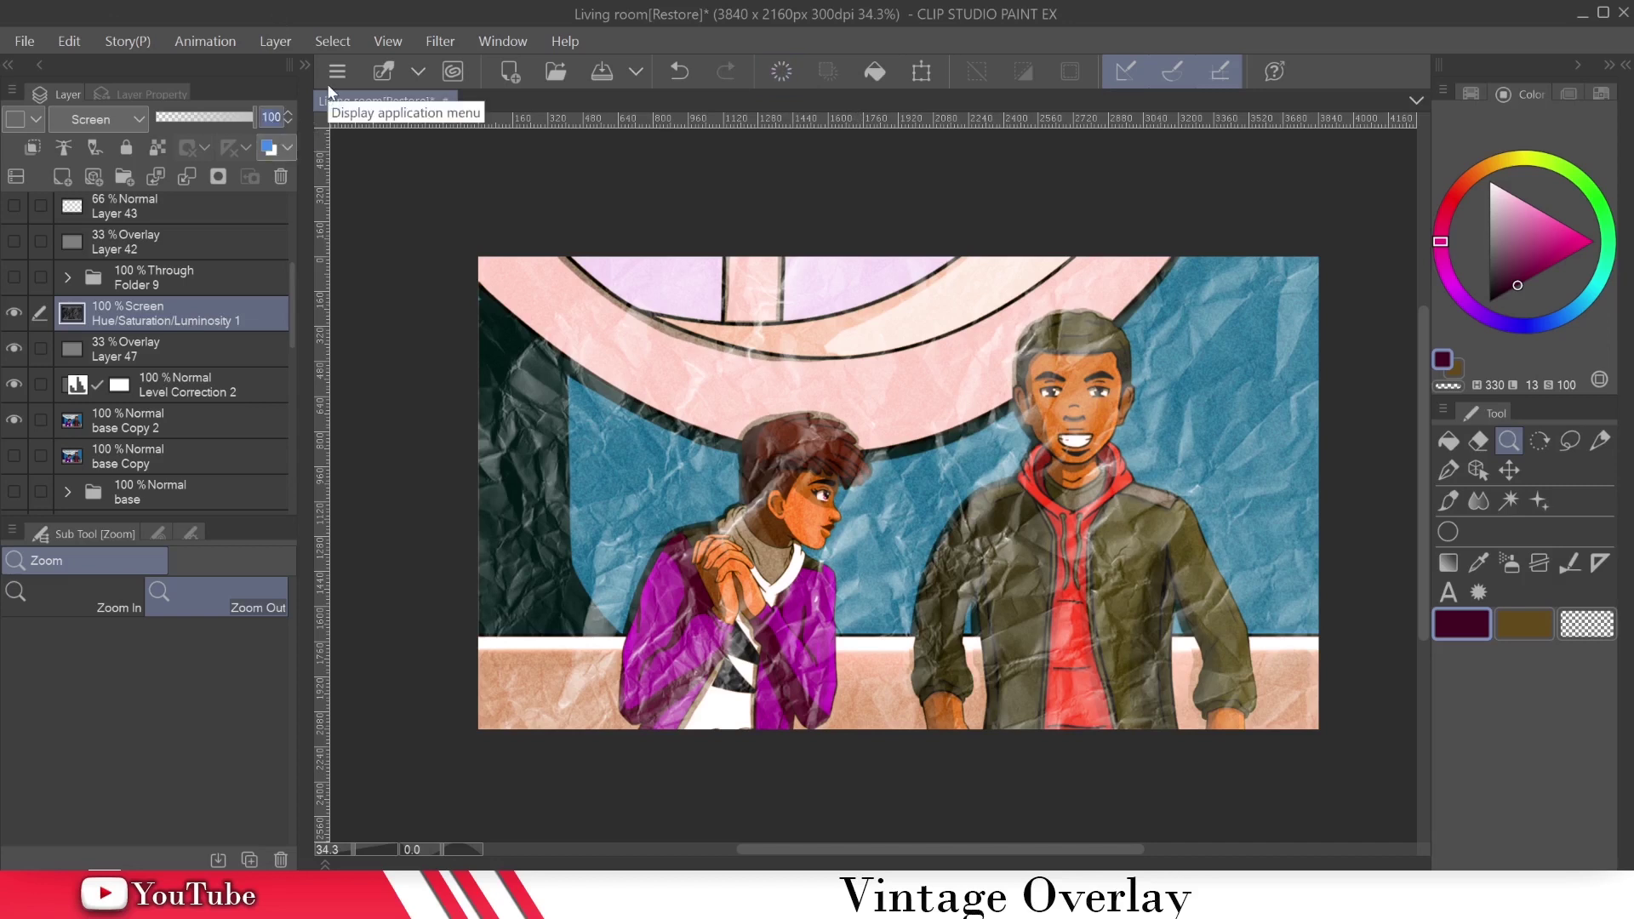
pyautogui.write('19')
pyautogui.press('Return')
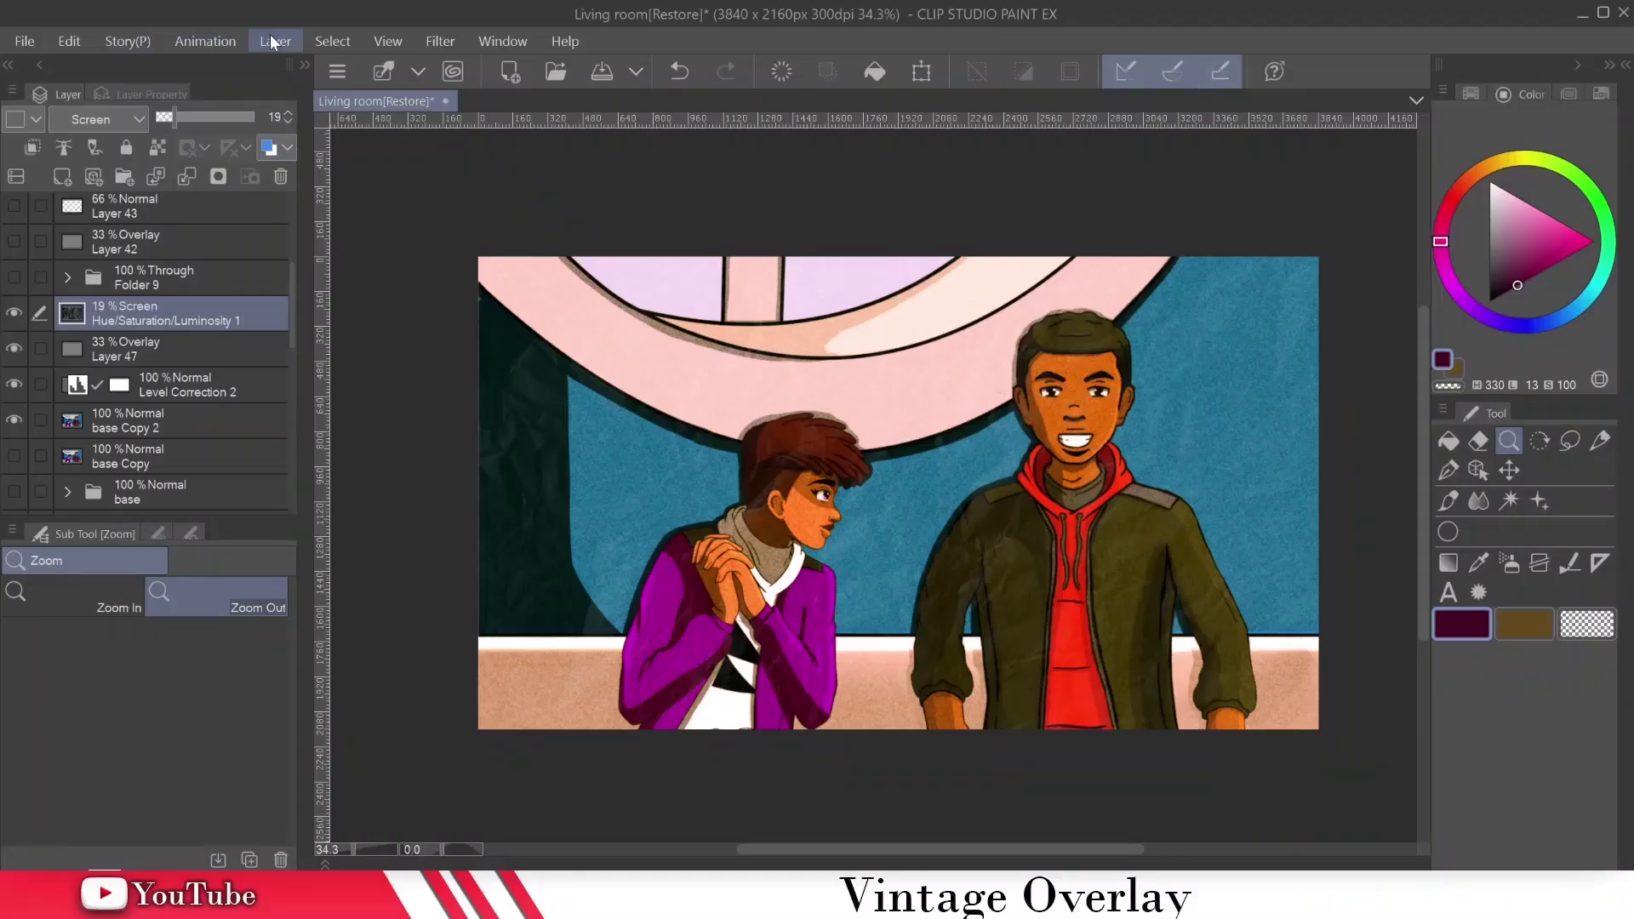
pyautogui.click(273, 41)
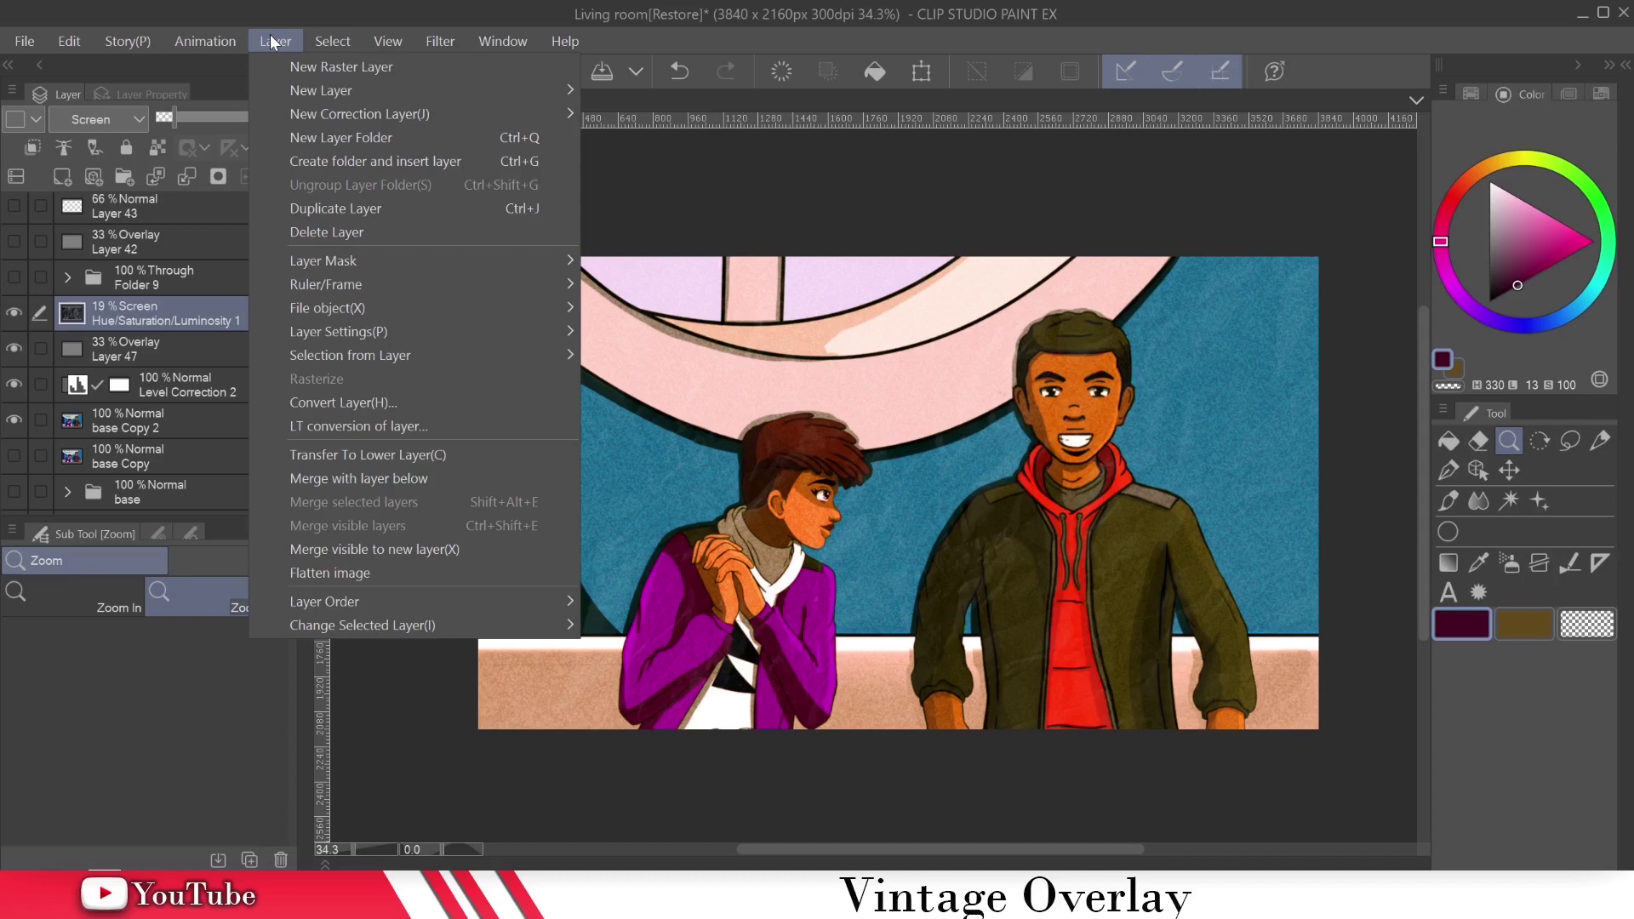
# Step: Add a Gradient map correction layer and set its start colour to violet
pyautogui.moveTo(342, 119)
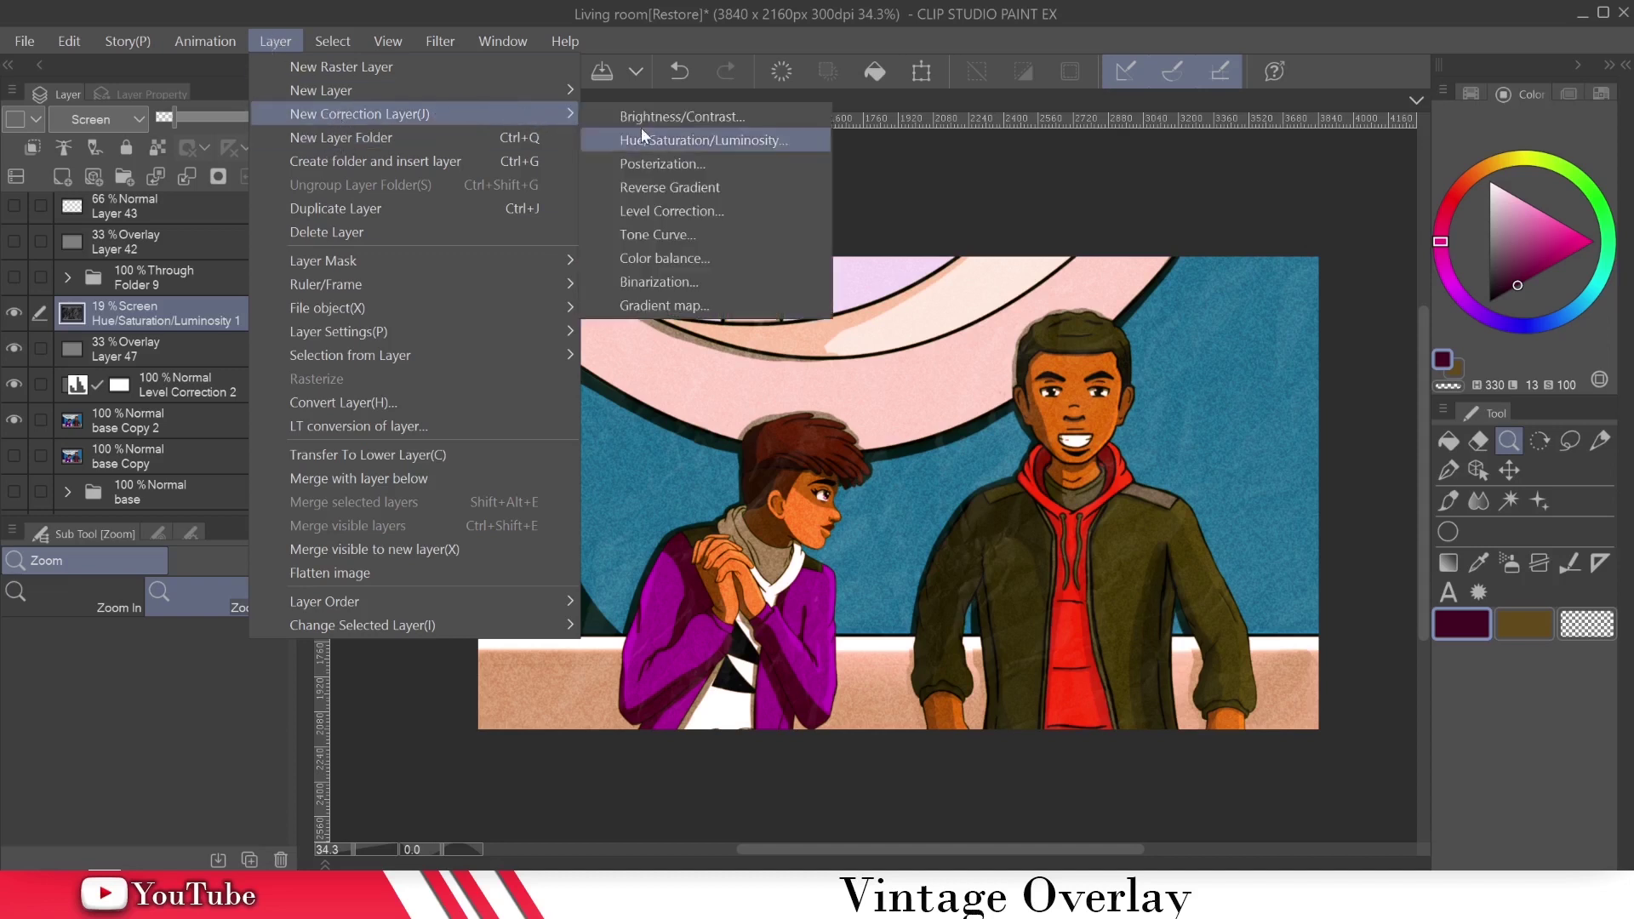
pyautogui.click(675, 308)
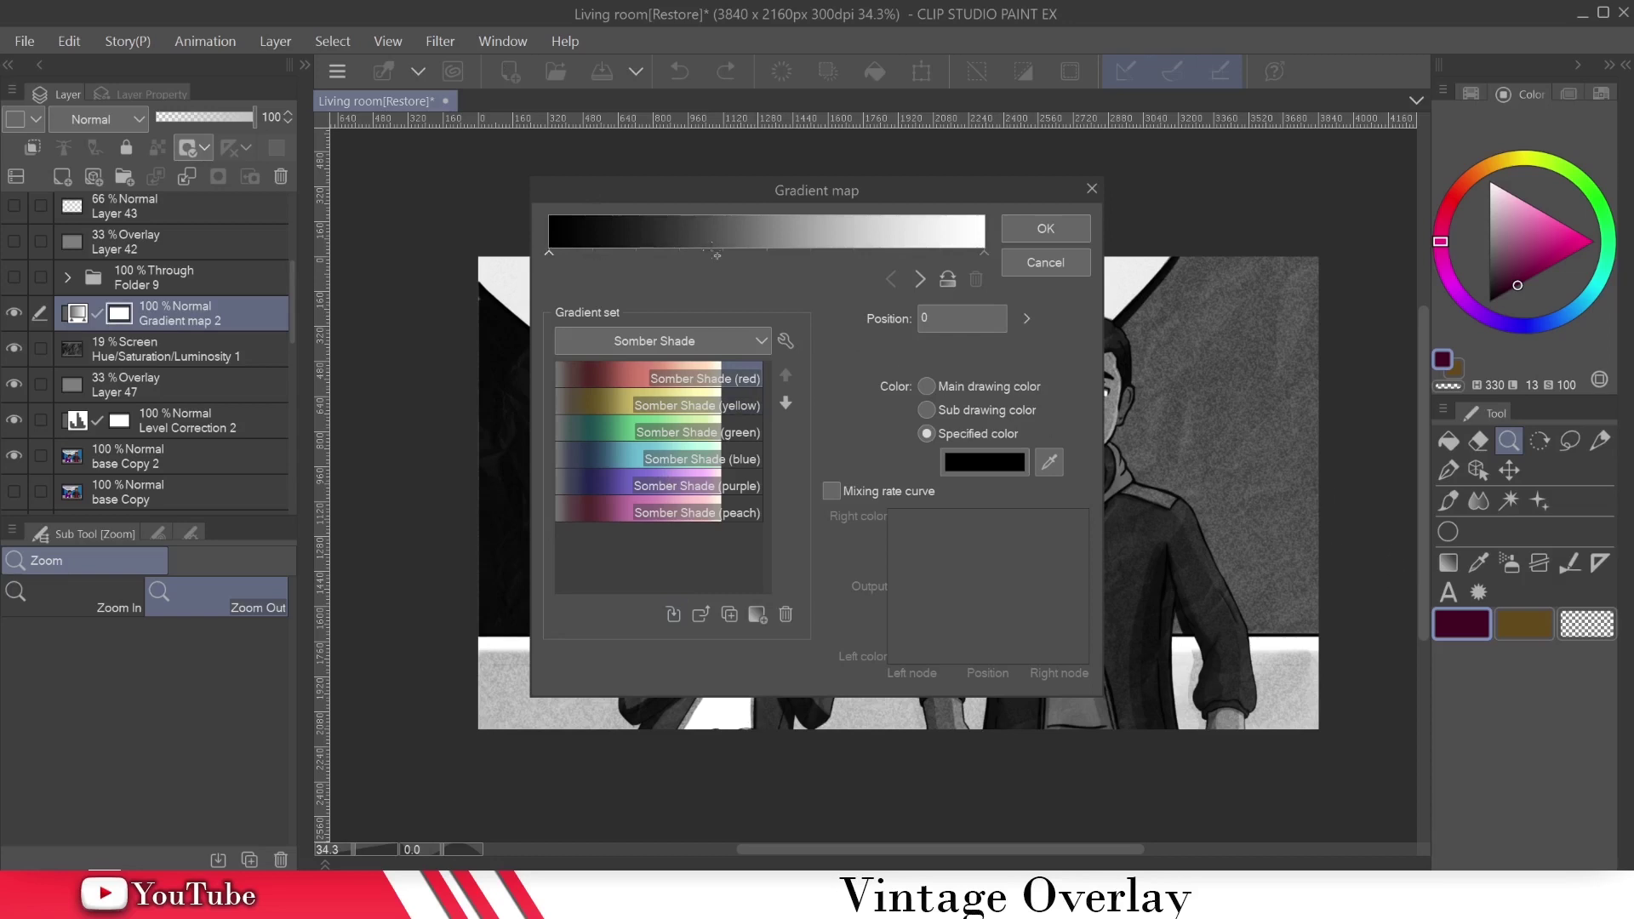
pyautogui.click(993, 462)
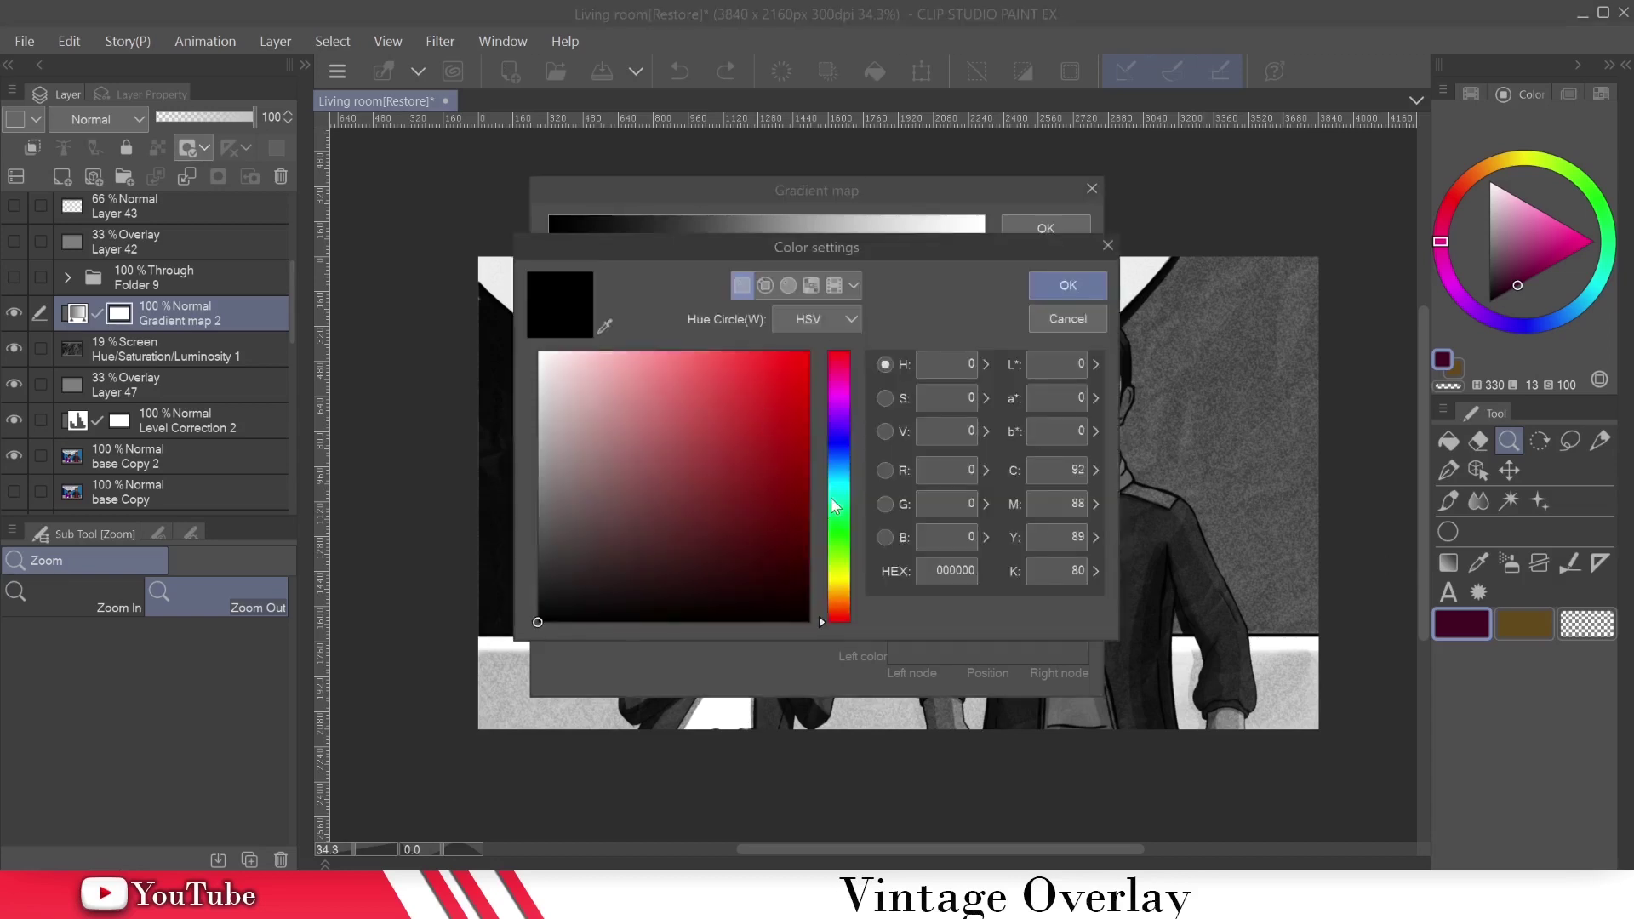
pyautogui.moveTo(841, 451)
pyautogui.mouseDown()
pyautogui.moveTo(839, 433)
pyautogui.moveTo(794, 423)
pyautogui.moveTo(813, 457)
pyautogui.moveTo(814, 433)
pyautogui.moveTo(839, 431)
pyautogui.moveTo(826, 432)
pyautogui.moveTo(810, 362)
pyautogui.moveTo(788, 353)
pyautogui.mouseUp()
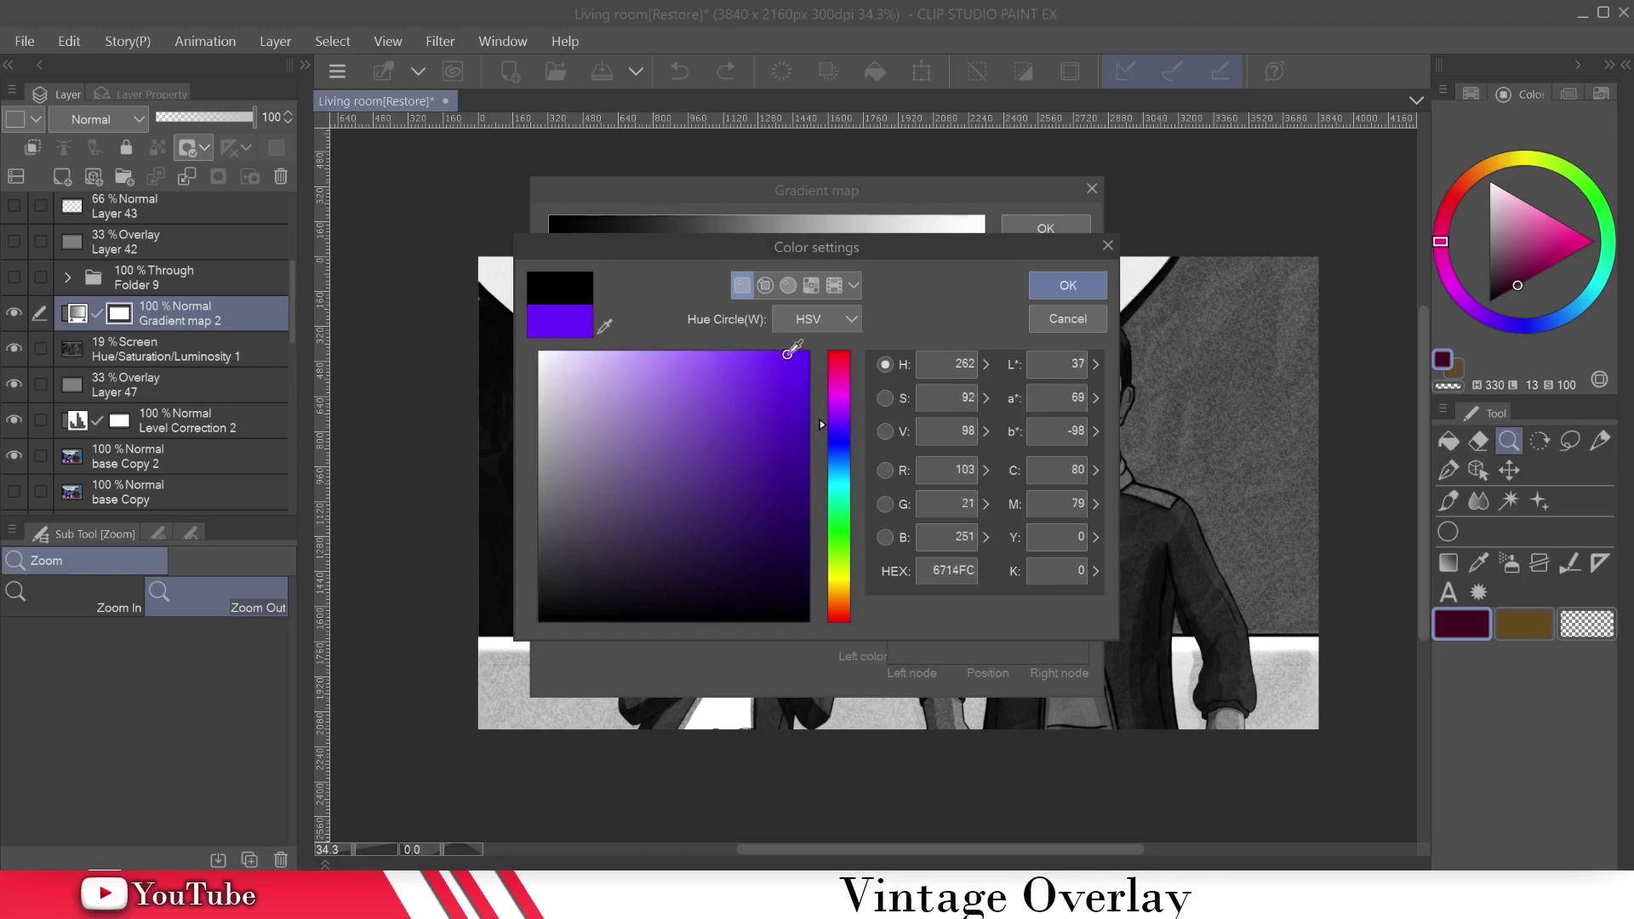
pyautogui.click(1058, 285)
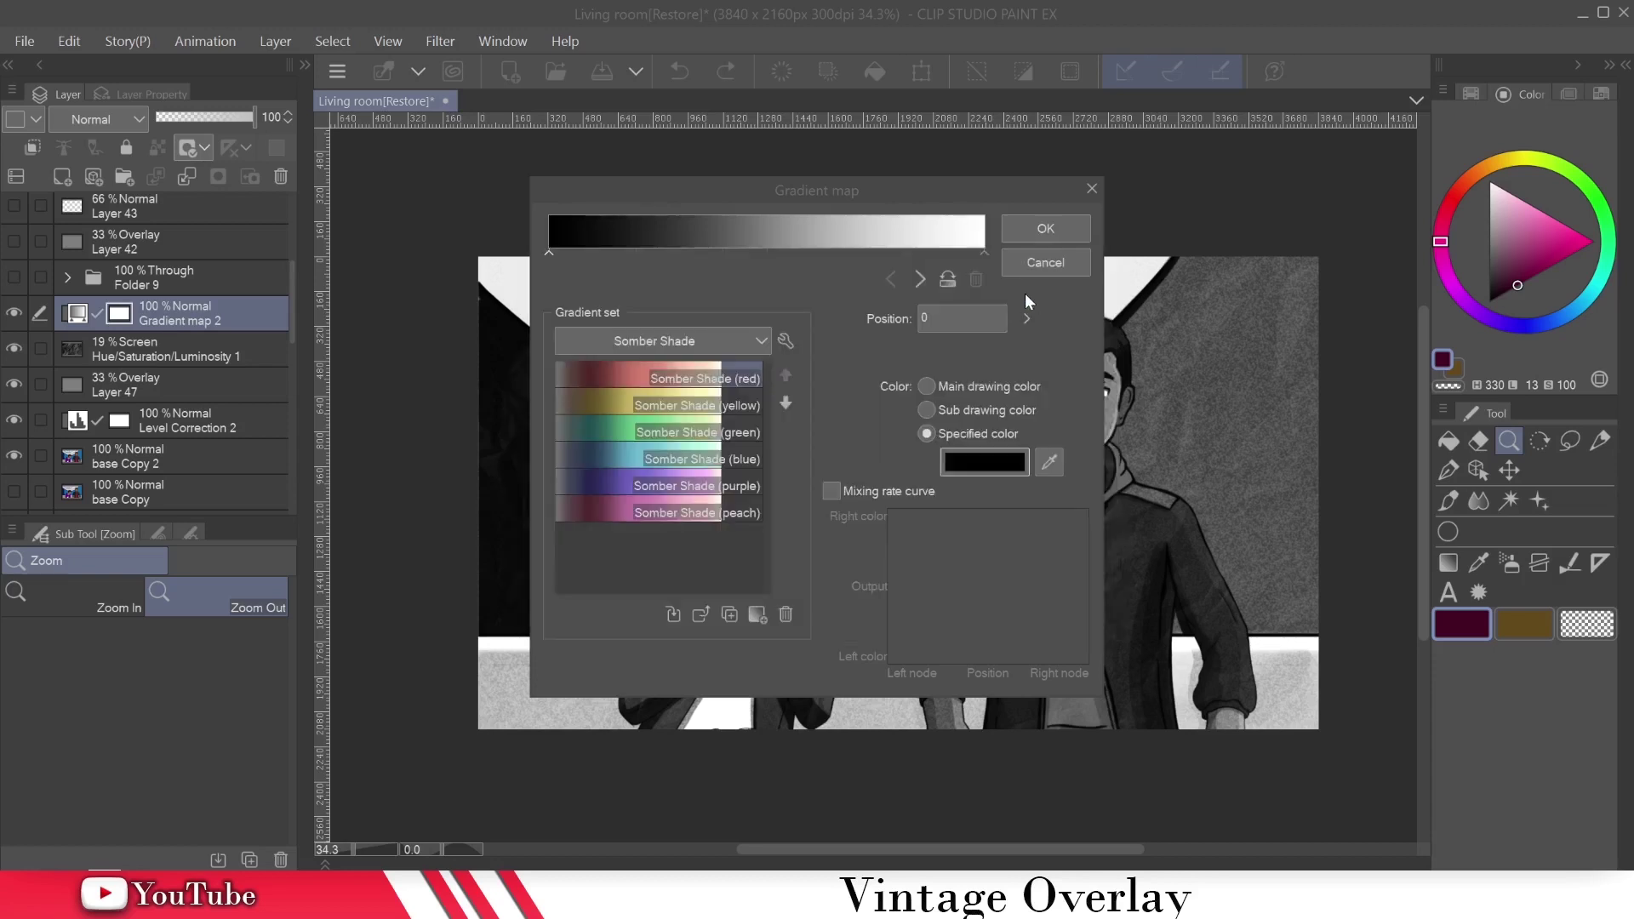
# Step: Set the gradient's end colour to a light orange (FFAF54)
pyautogui.click(983, 253)
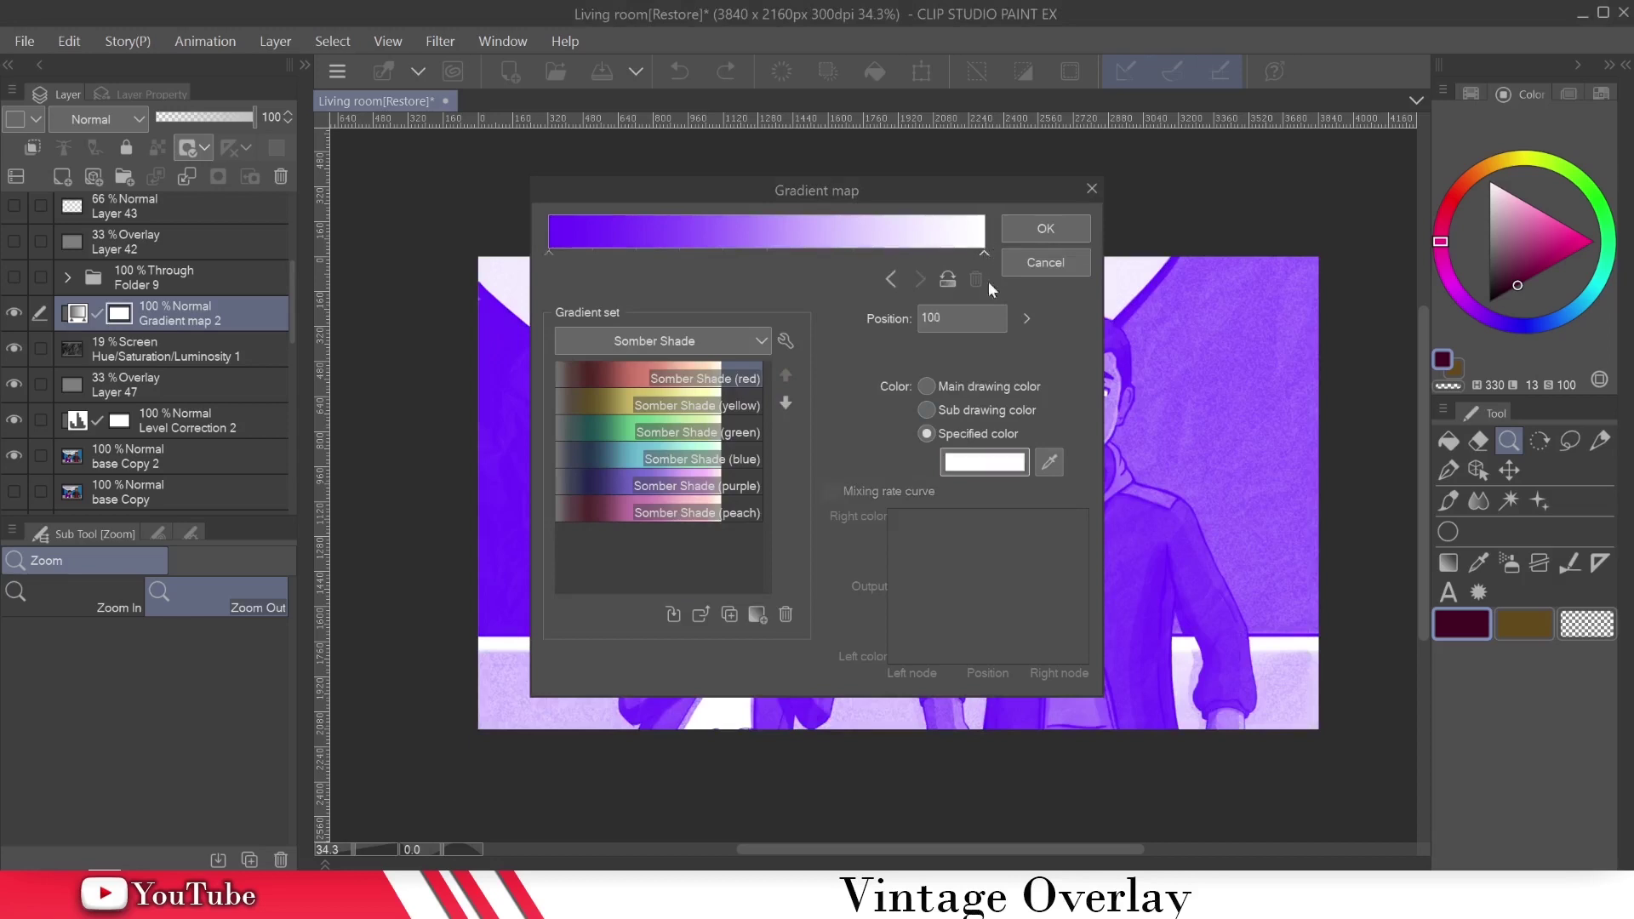
pyautogui.click(980, 465)
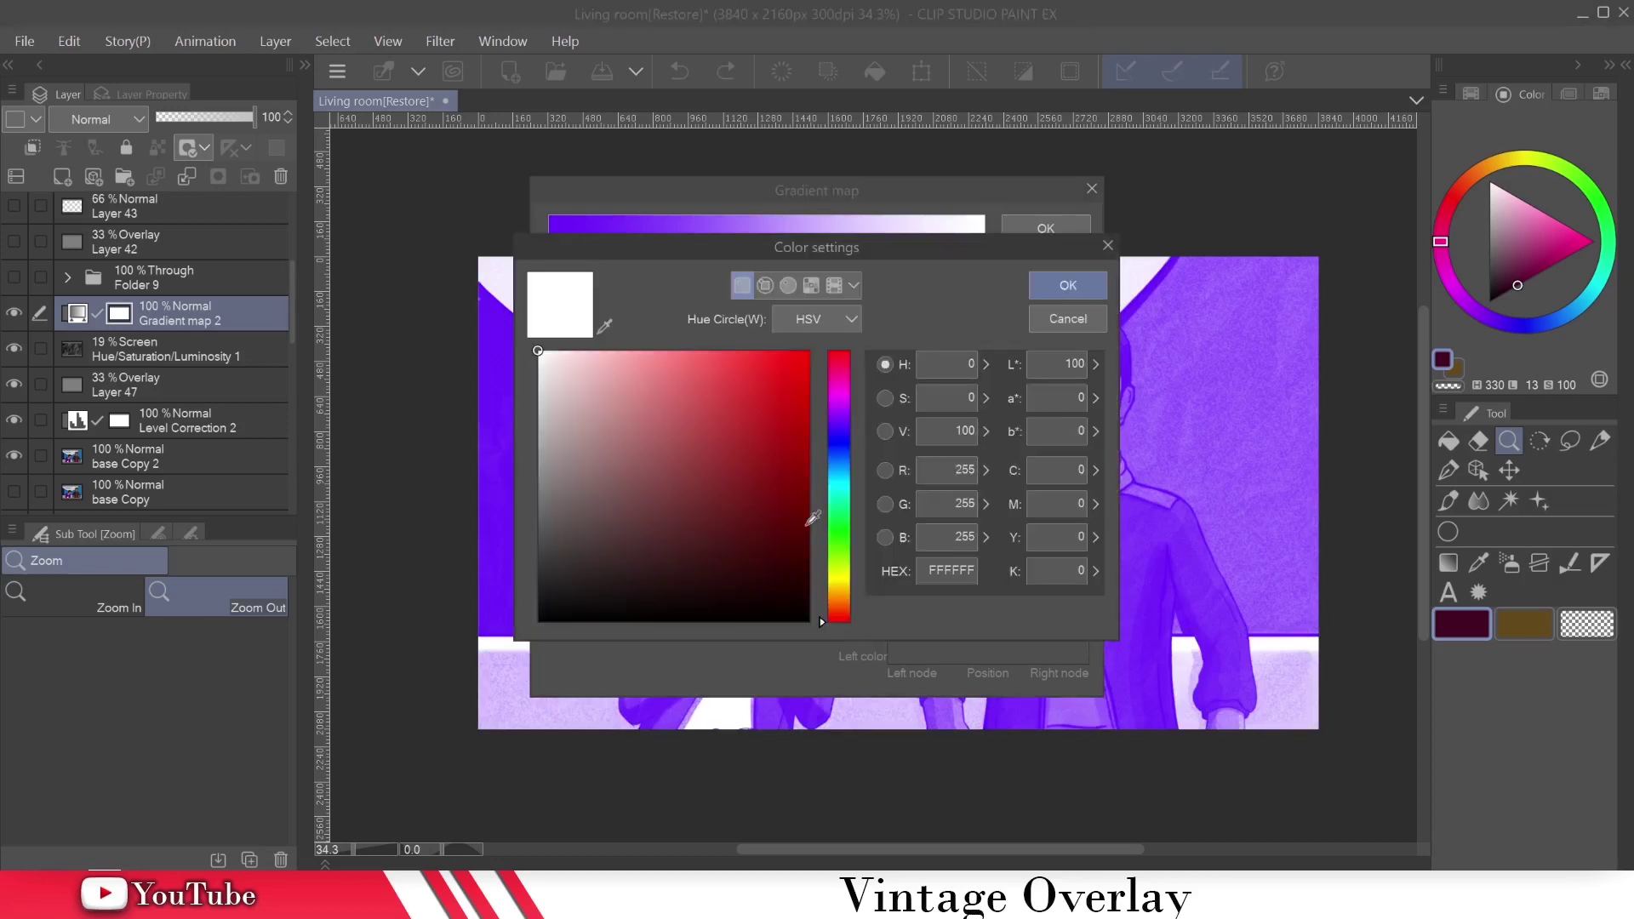
pyautogui.click(840, 587)
pyautogui.moveTo(840, 586); pyautogui.dragTo(835, 597)
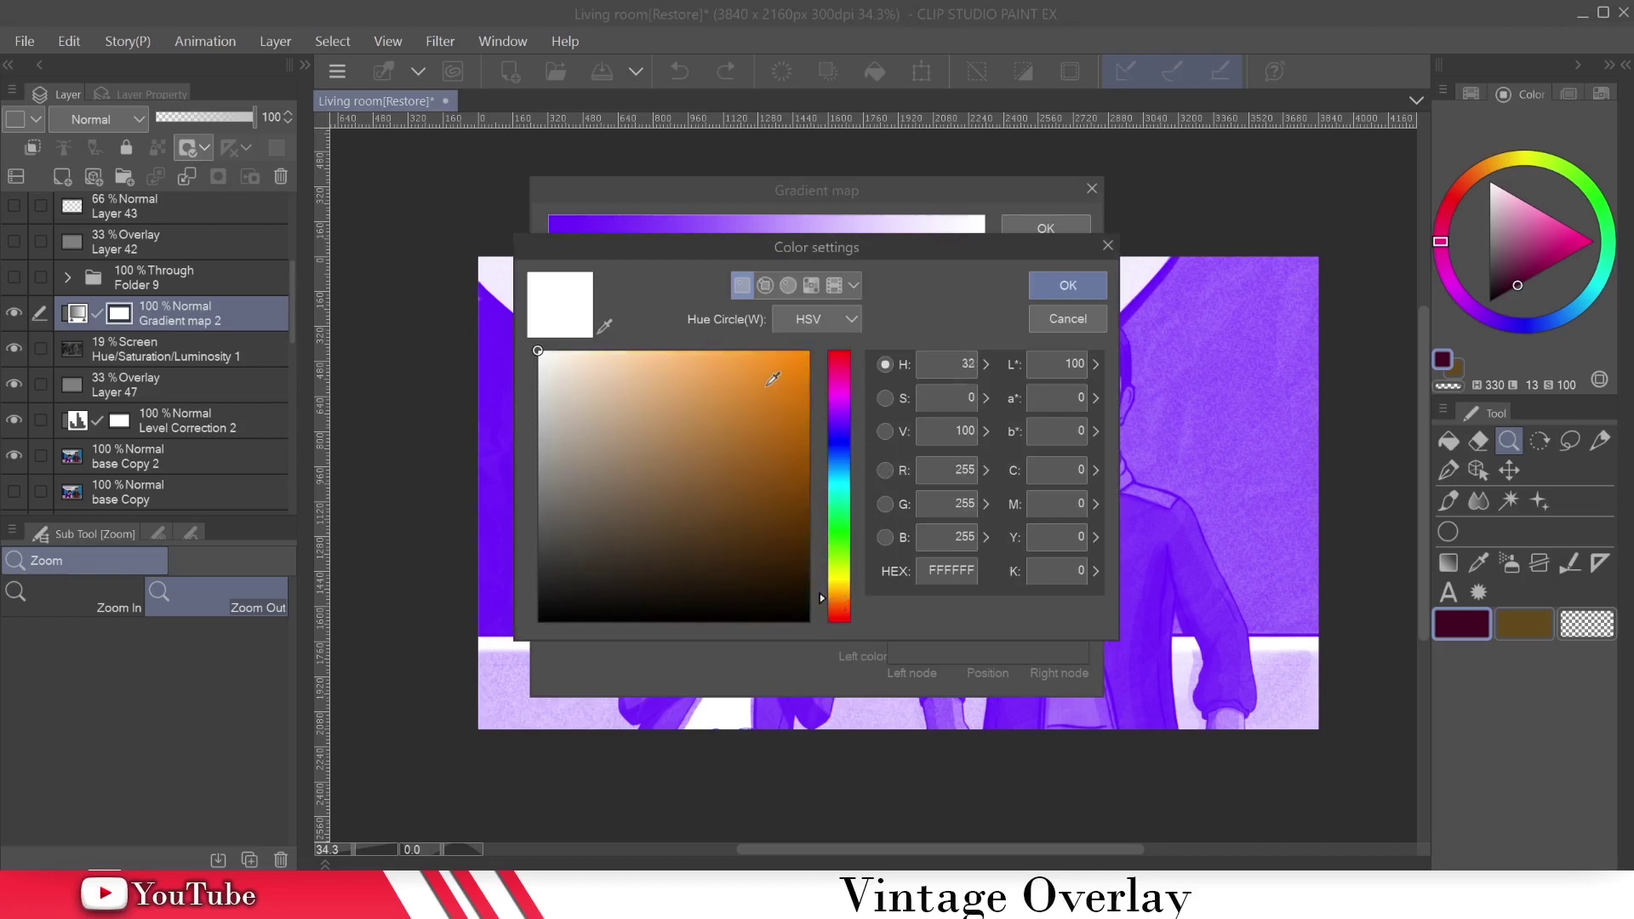
pyautogui.moveTo(773, 378)
pyautogui.mouseDown()
pyautogui.moveTo(779, 334)
pyautogui.moveTo(728, 322)
pyautogui.mouseUp()
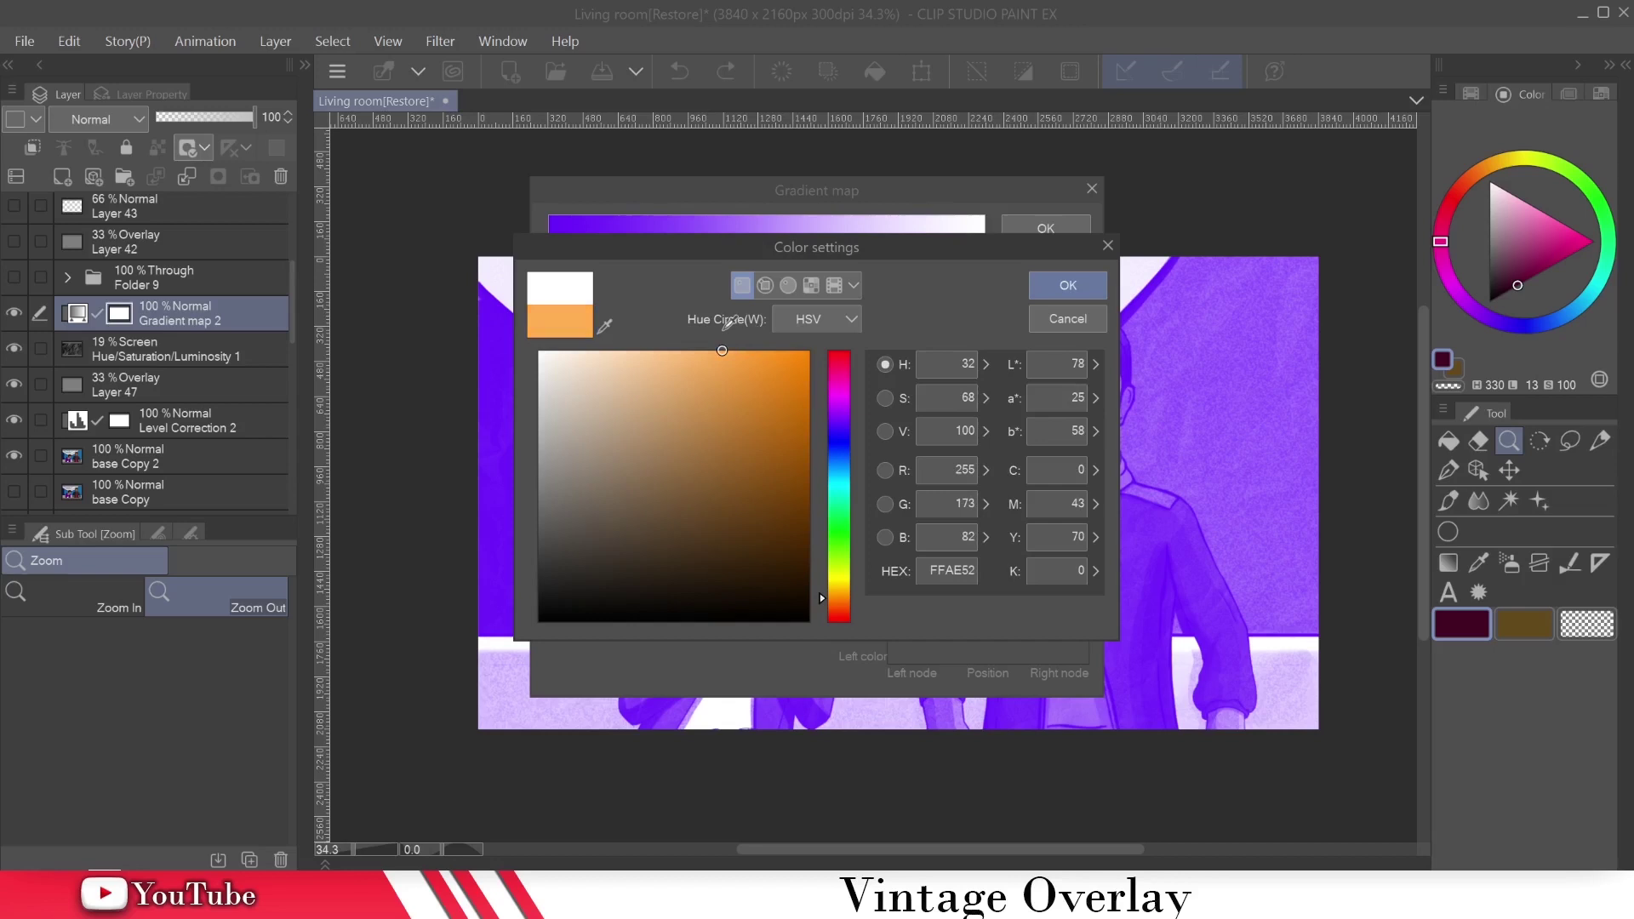
pyautogui.click(1042, 293)
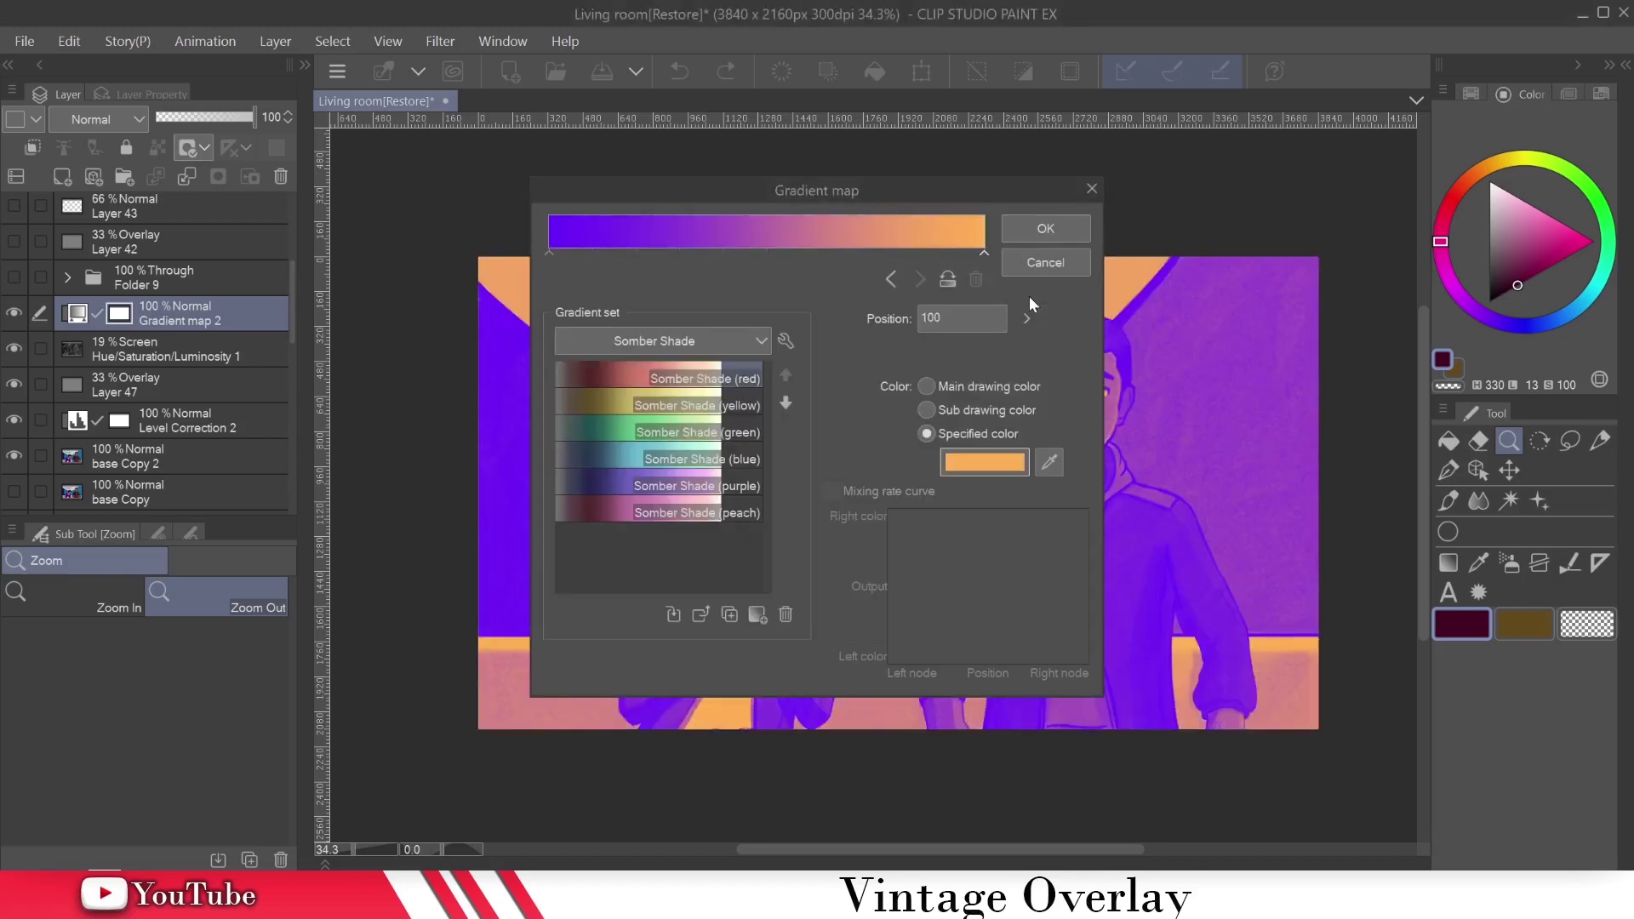
pyautogui.click(988, 464)
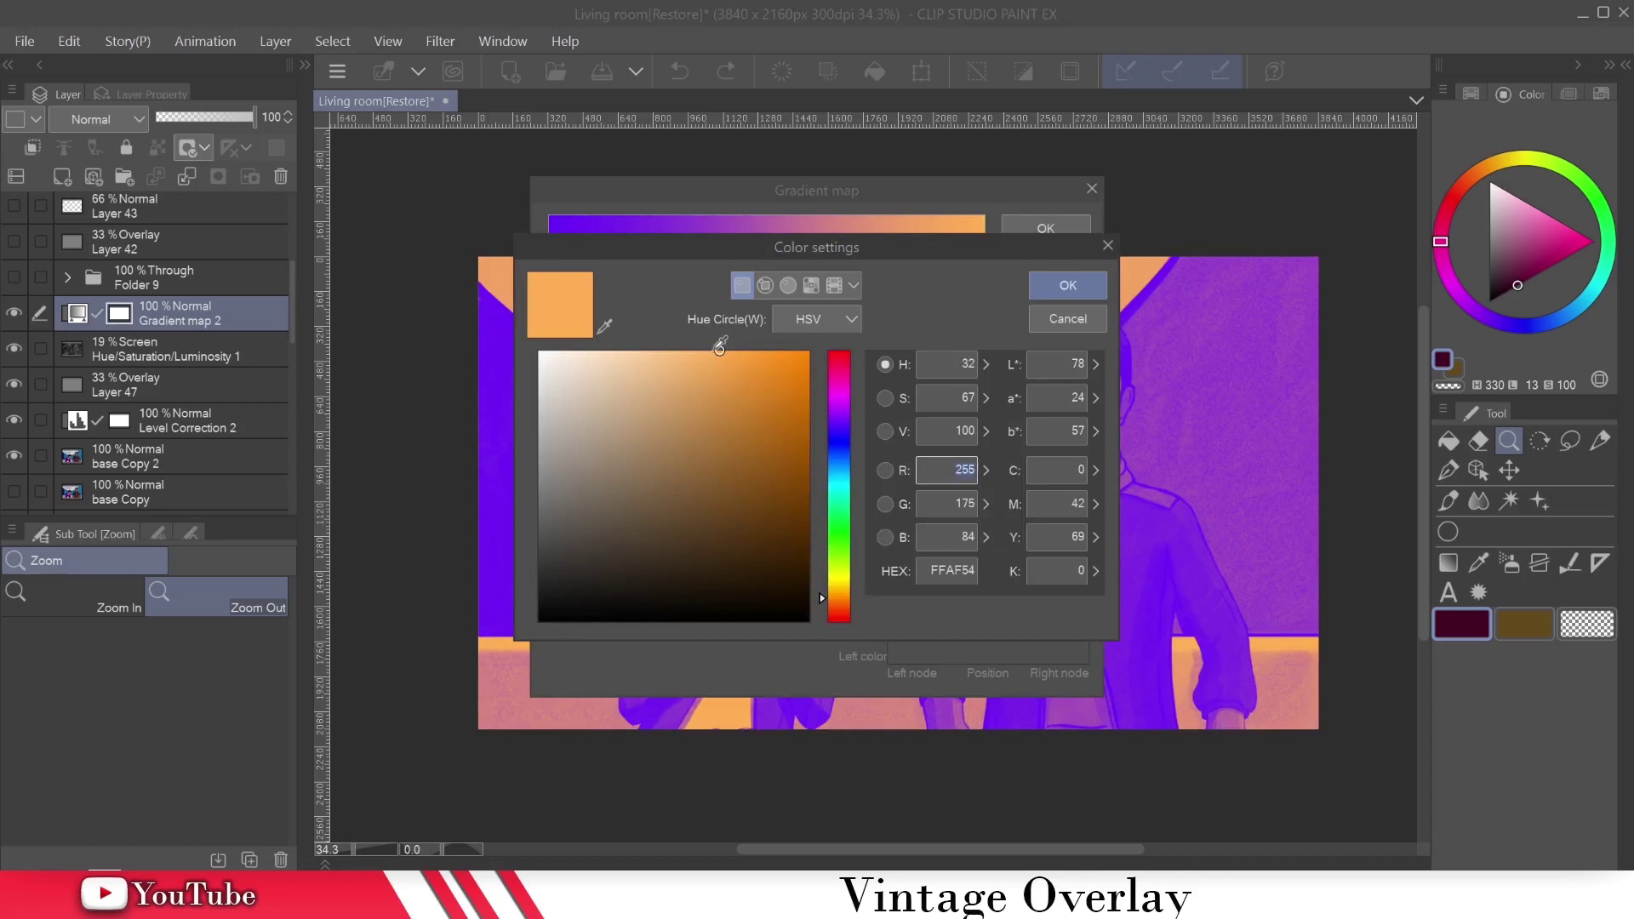
pyautogui.click(719, 349)
pyautogui.click(1056, 286)
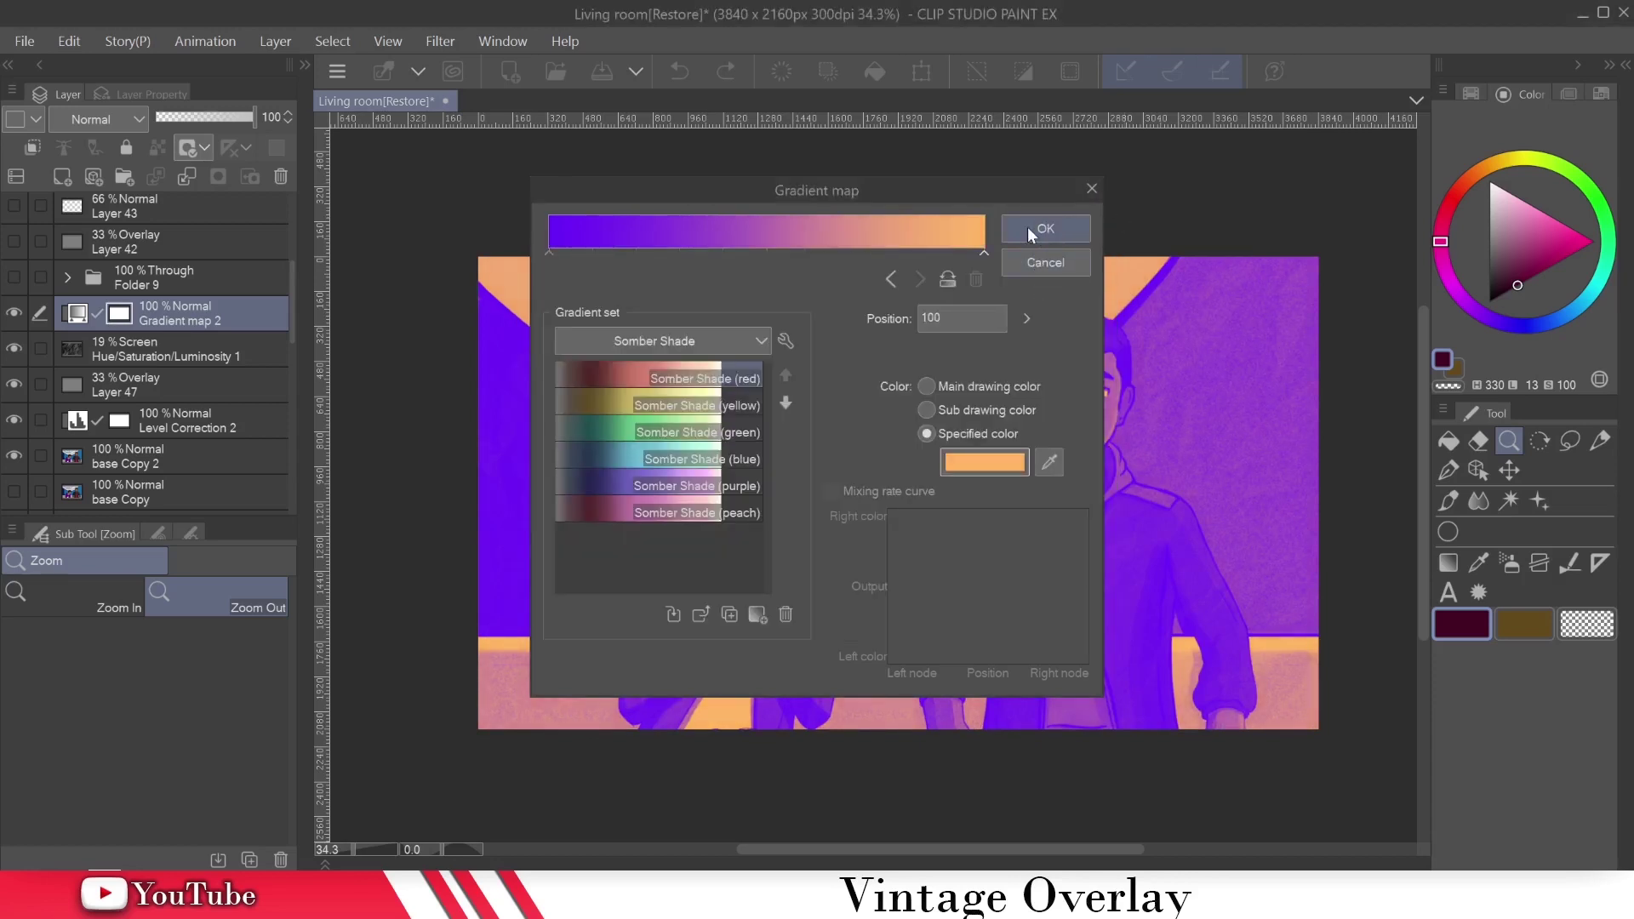
# Step: Apply the violet-to-orange Gradient map 2 and lower its opacity to 39%
pyautogui.click(1028, 226)
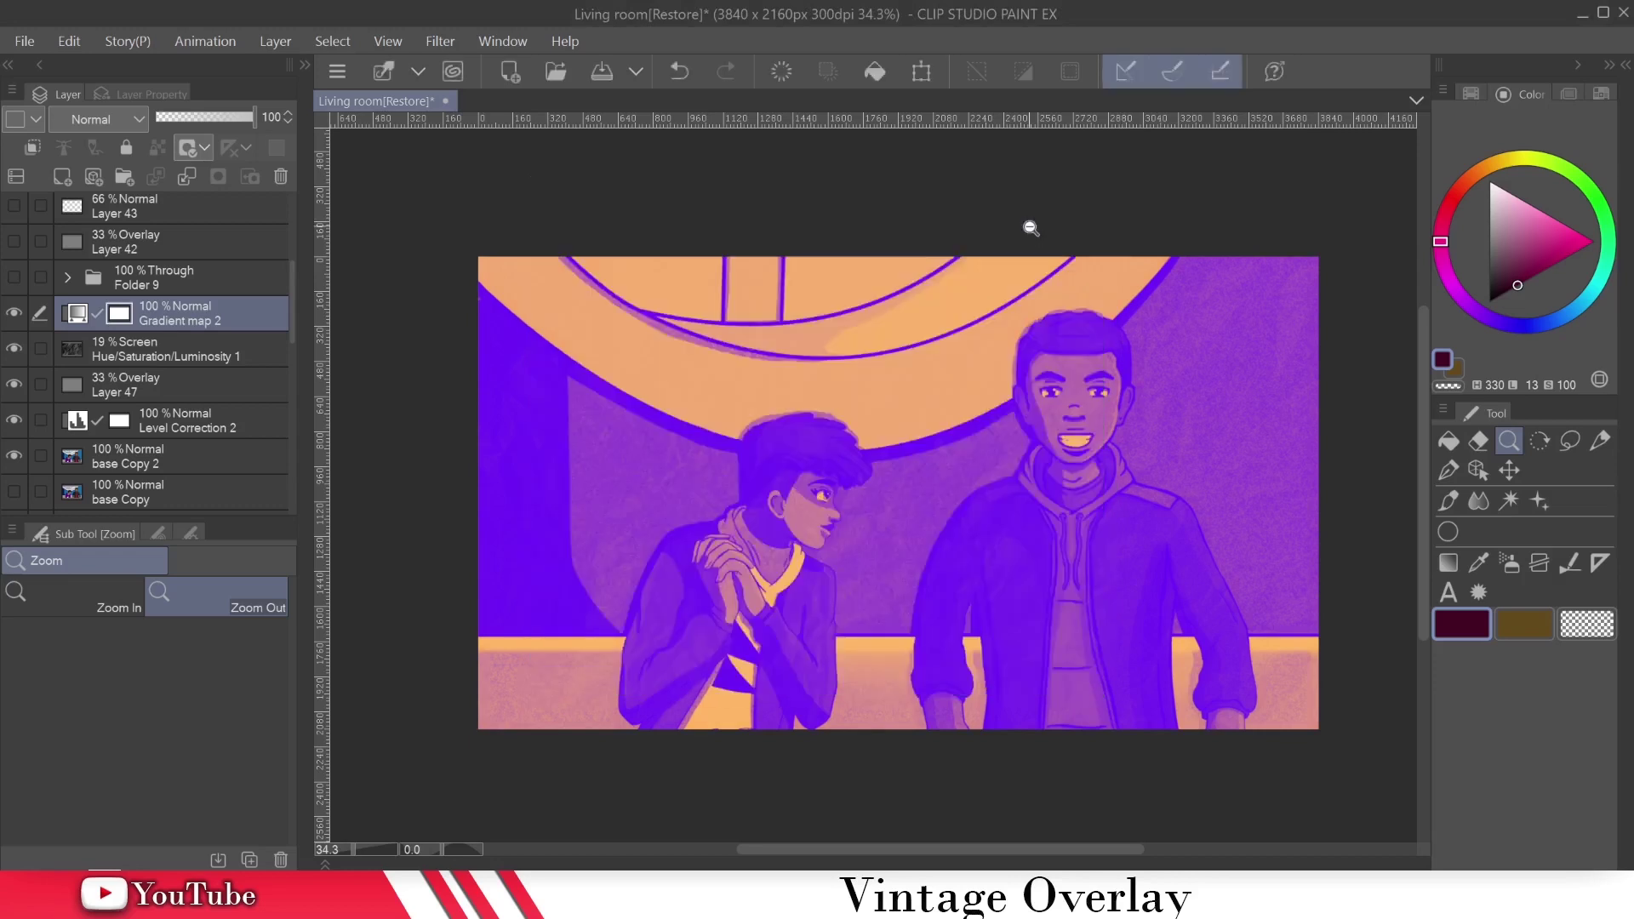
pyautogui.click(271, 118)
pyautogui.write('39')
pyautogui.press('Return')
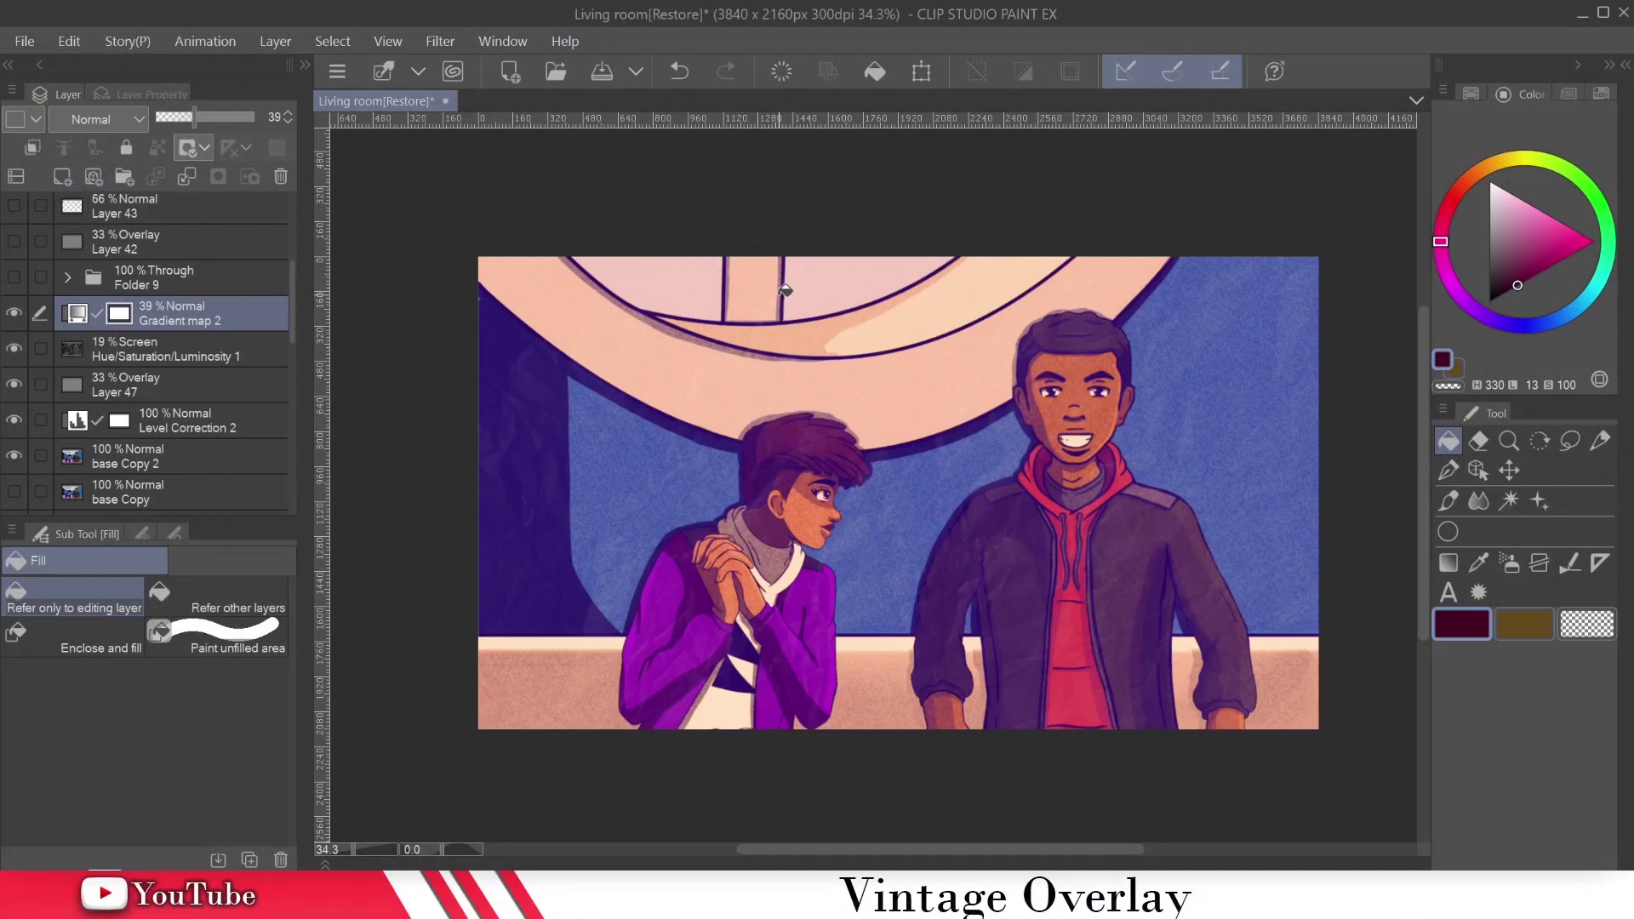
# Step: Add a new layer above the gradient map and fill it with dark maroon HEX 440022
pyautogui.click(61, 177)
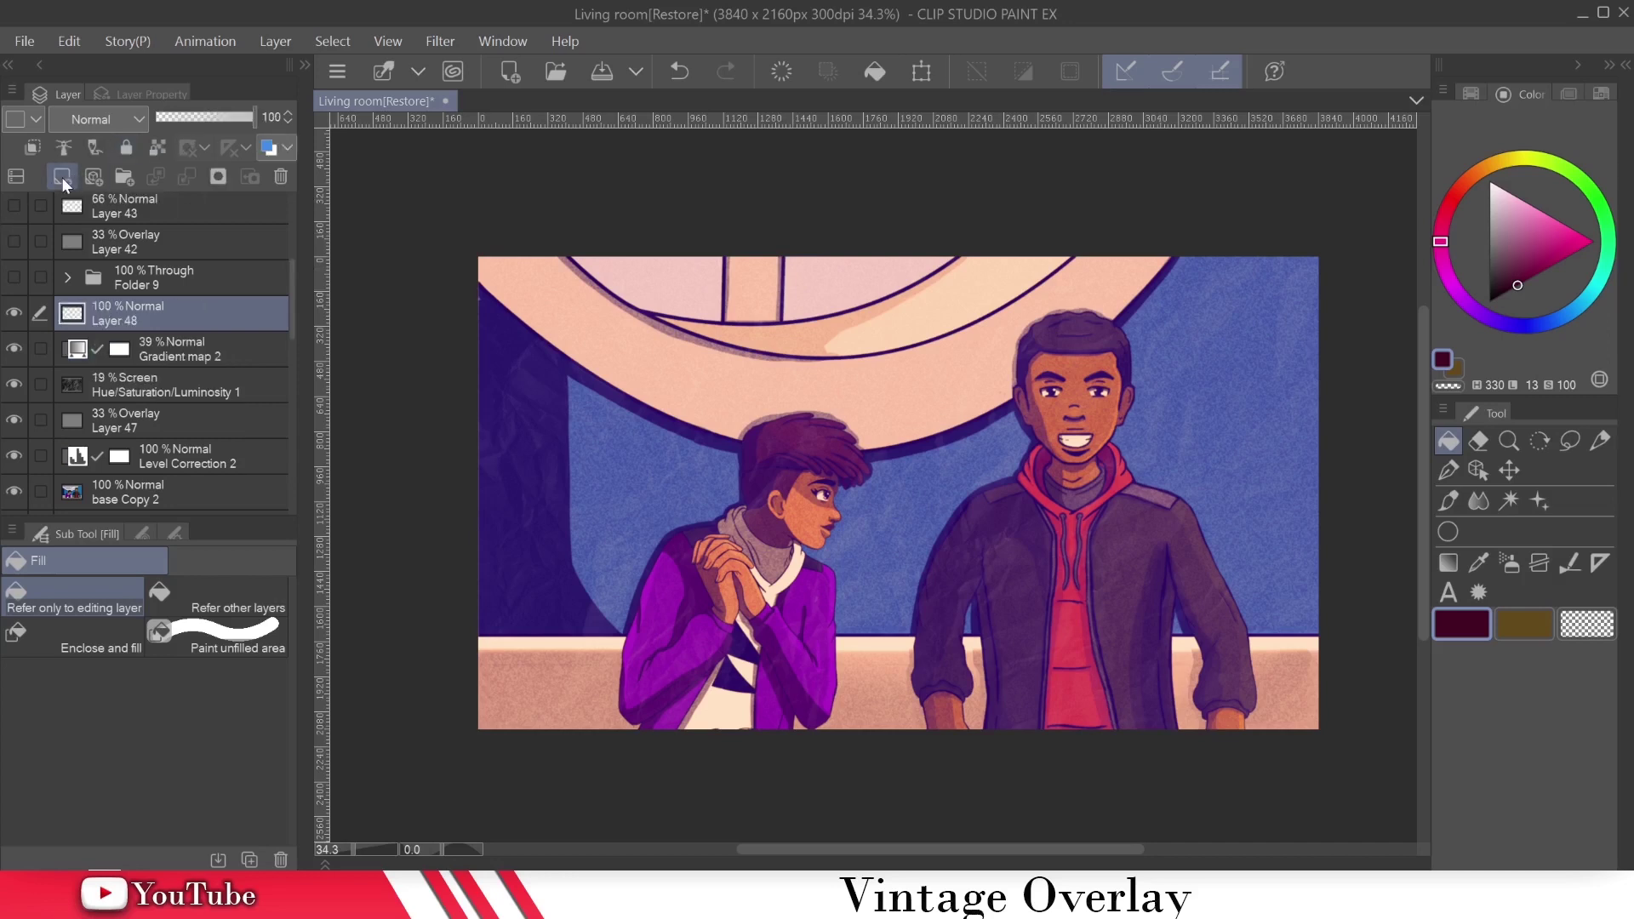
pyautogui.doubleClick(1475, 628)
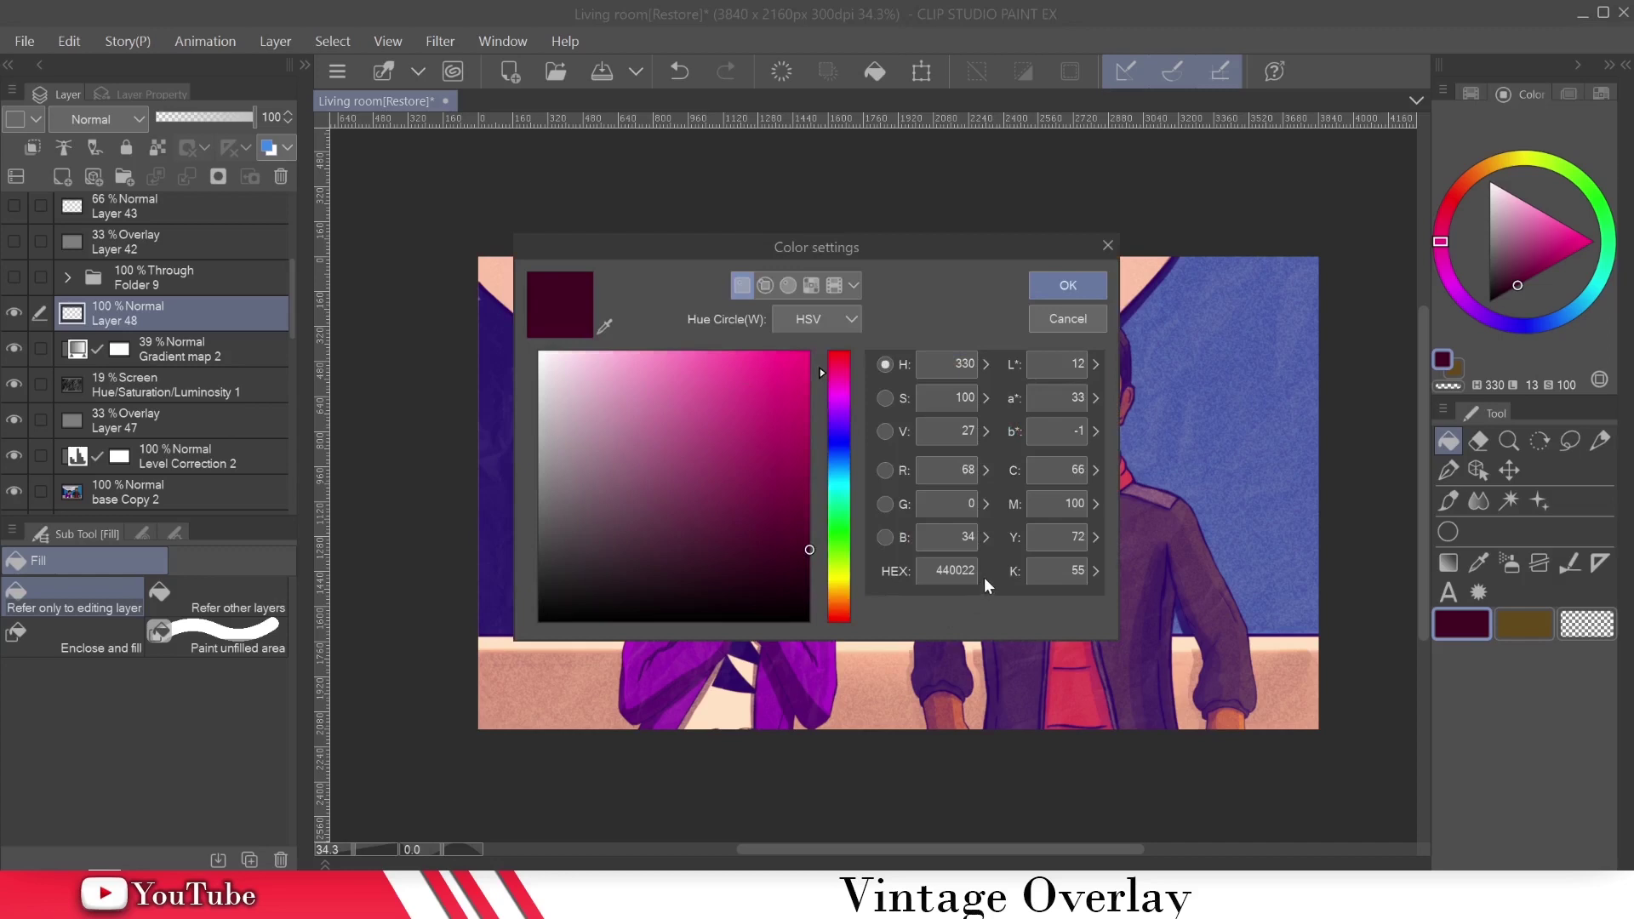
pyautogui.click(1066, 288)
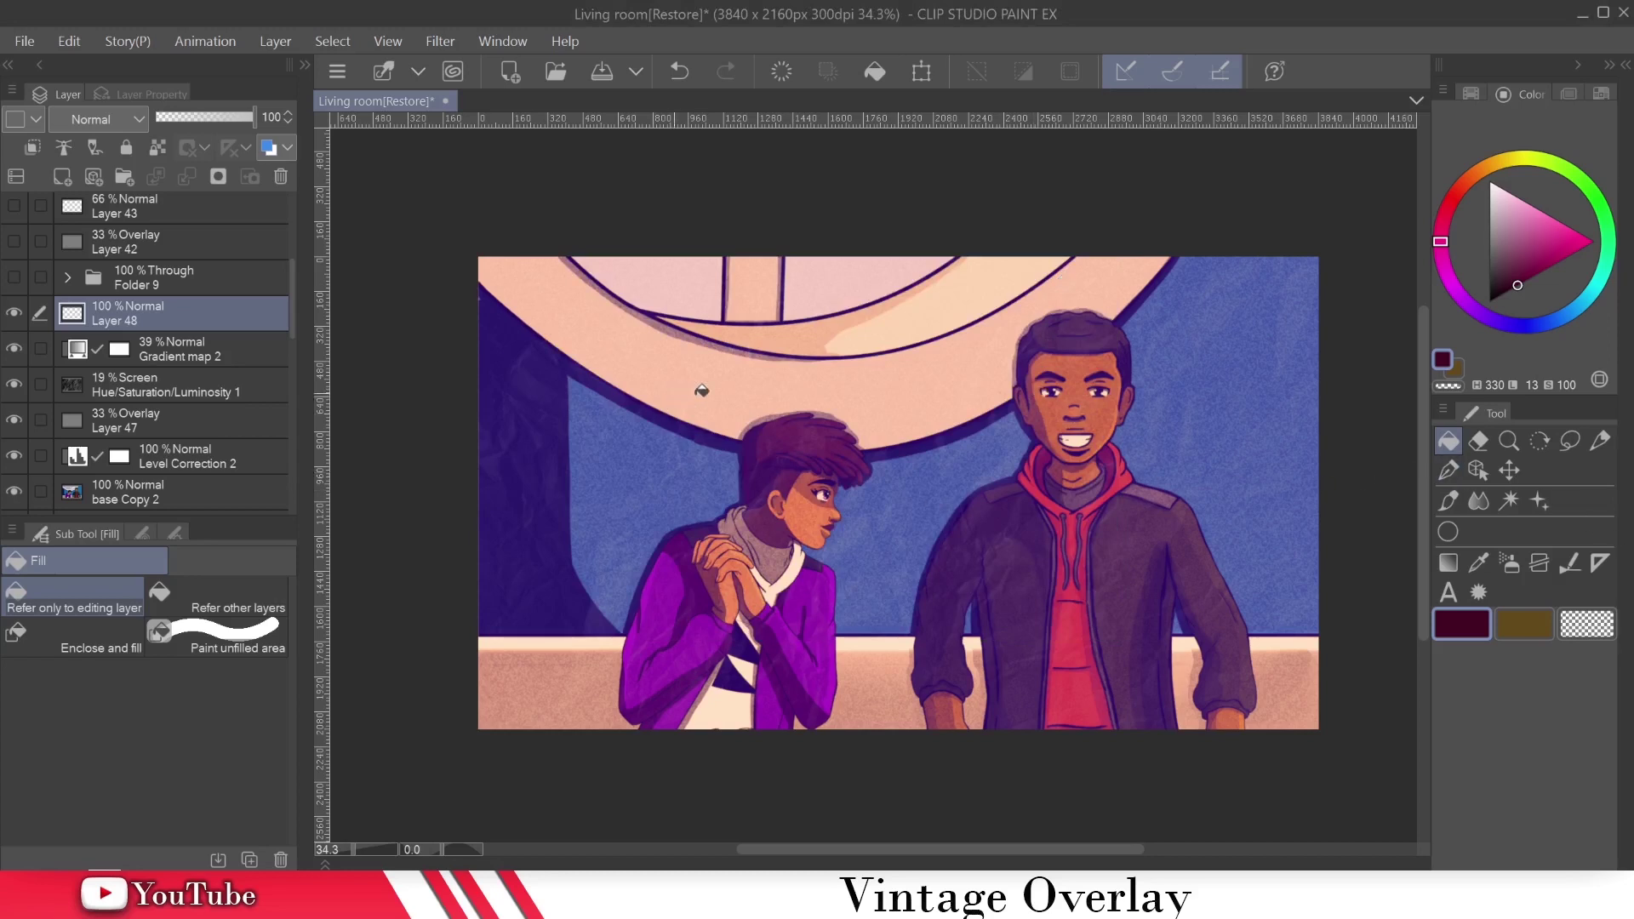
pyautogui.click(763, 378)
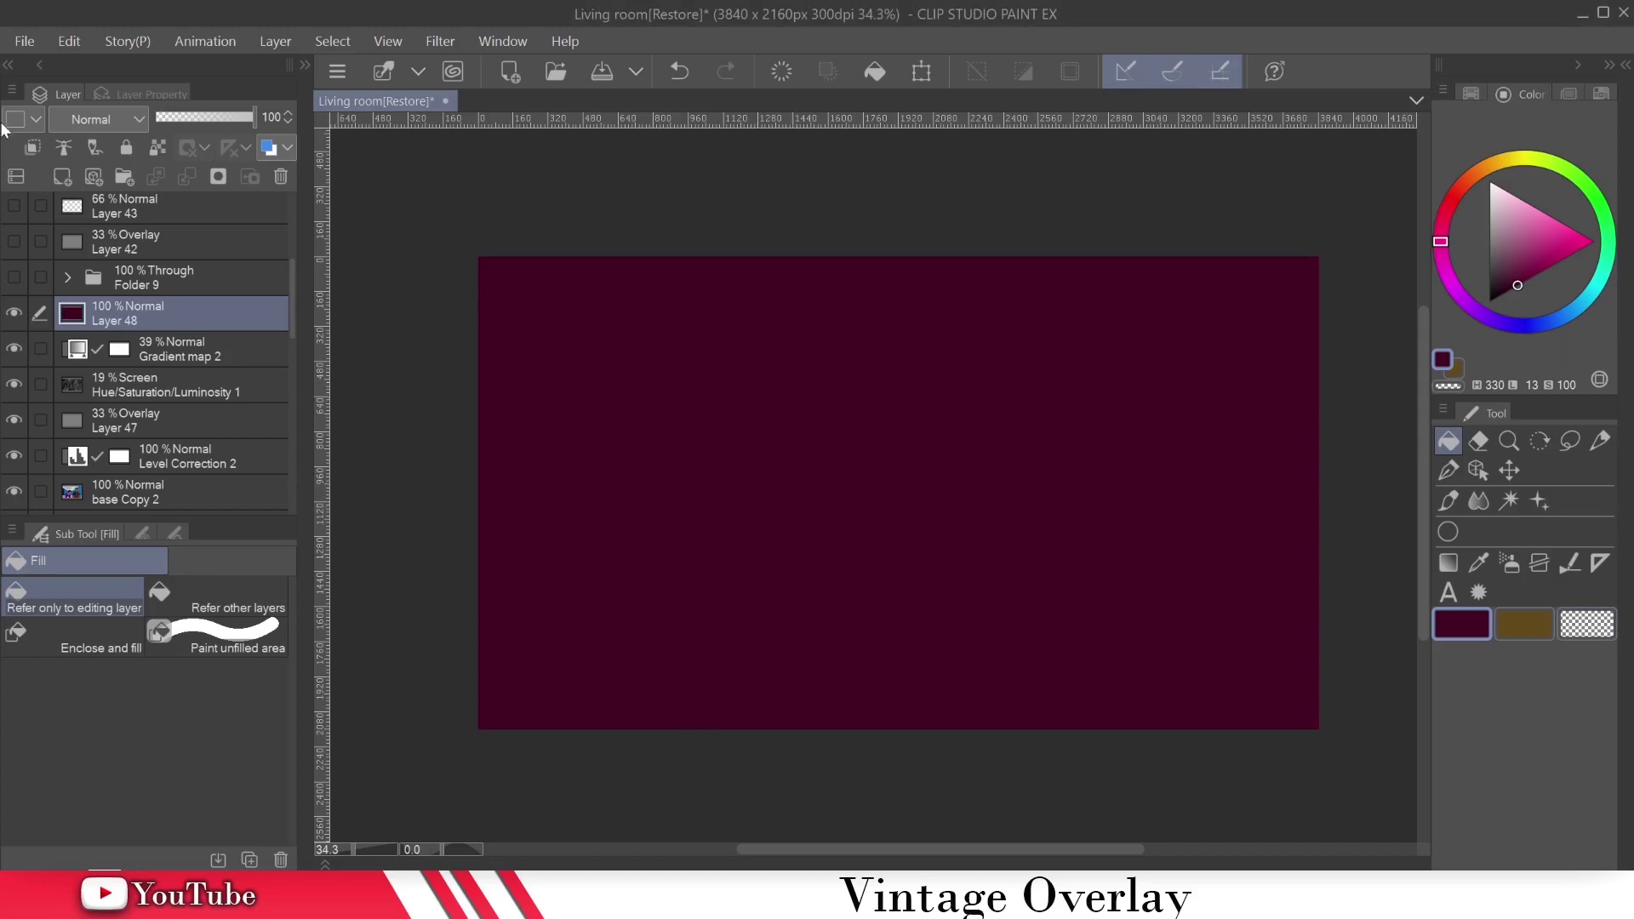
# Step: Set the maroon layer's blend mode to Lighten at 46% opacity
pyautogui.click(85, 115)
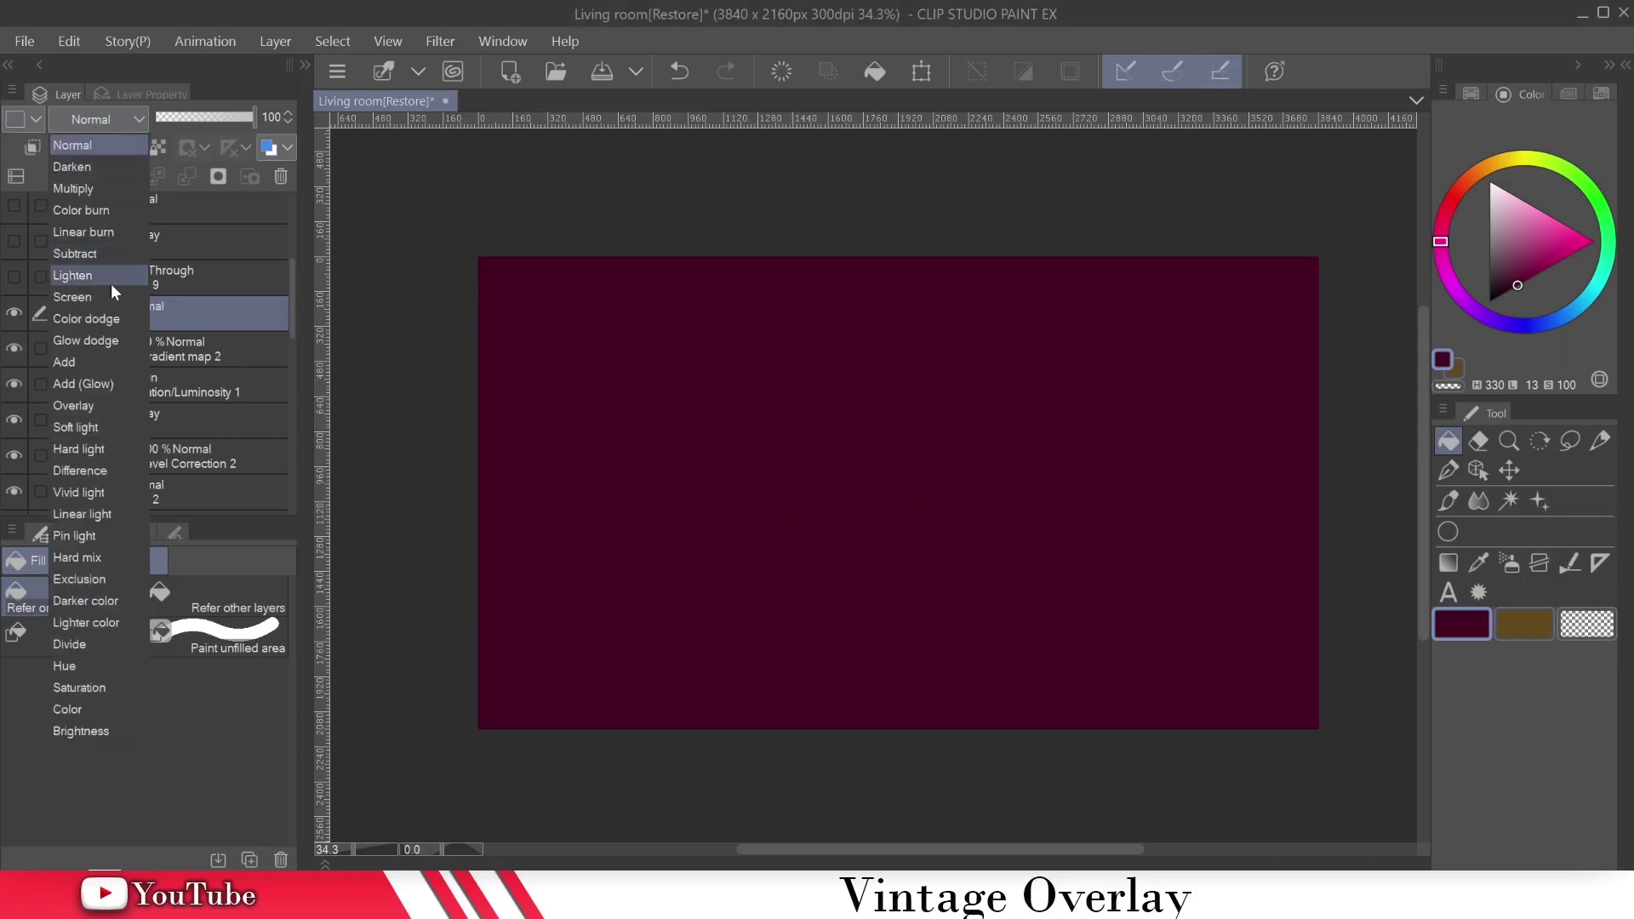
pyautogui.click(73, 275)
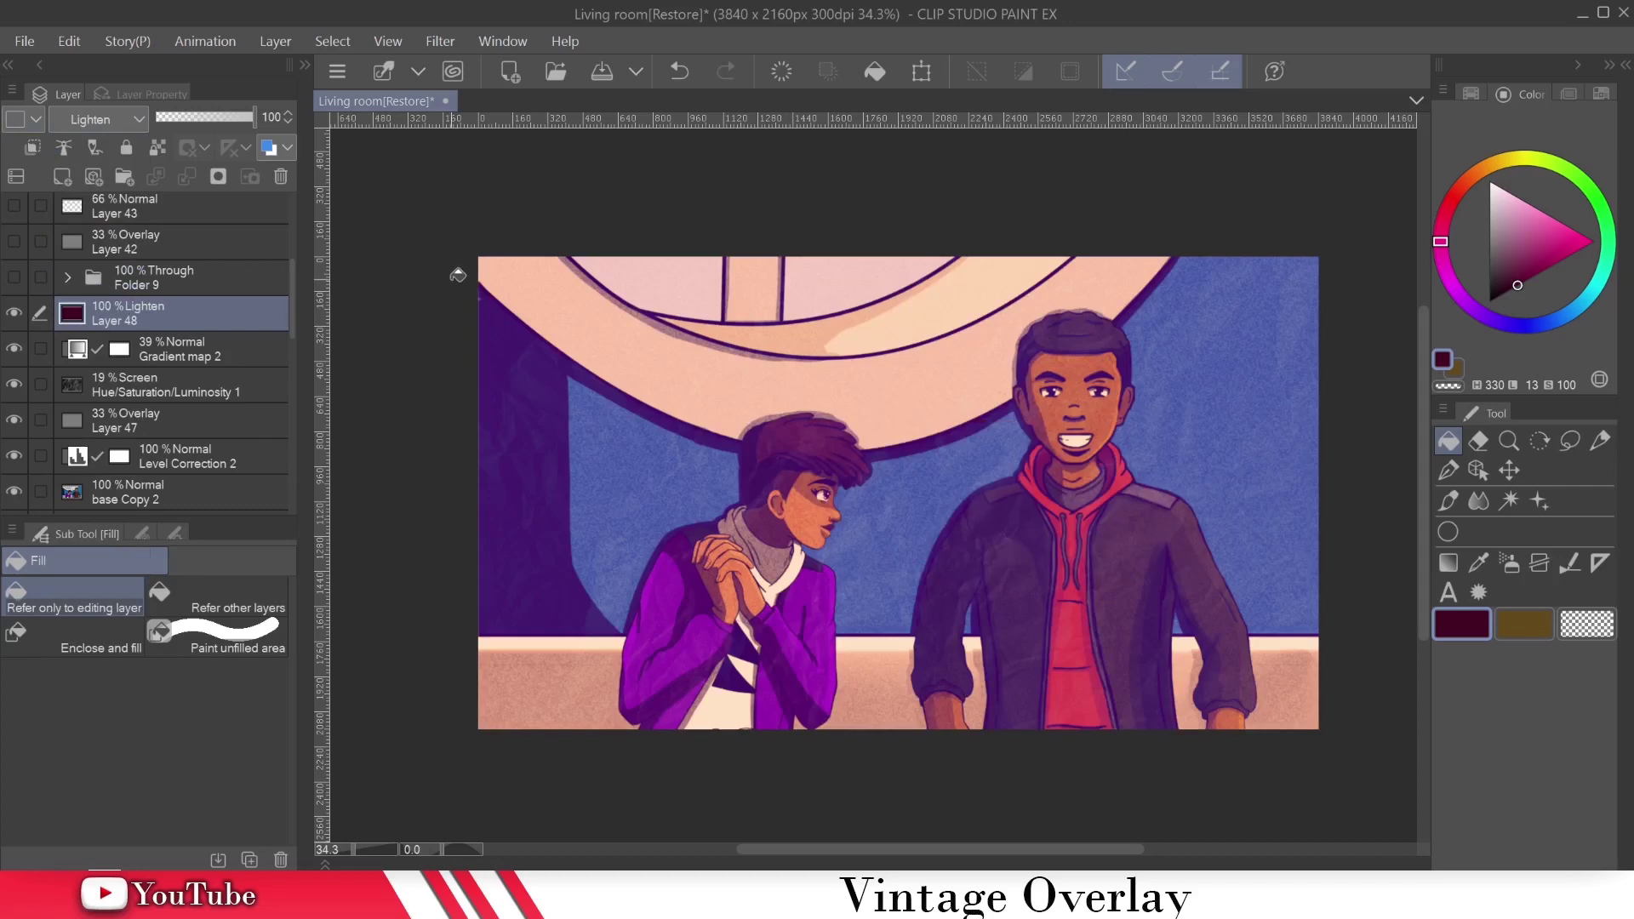
pyautogui.click(212, 120)
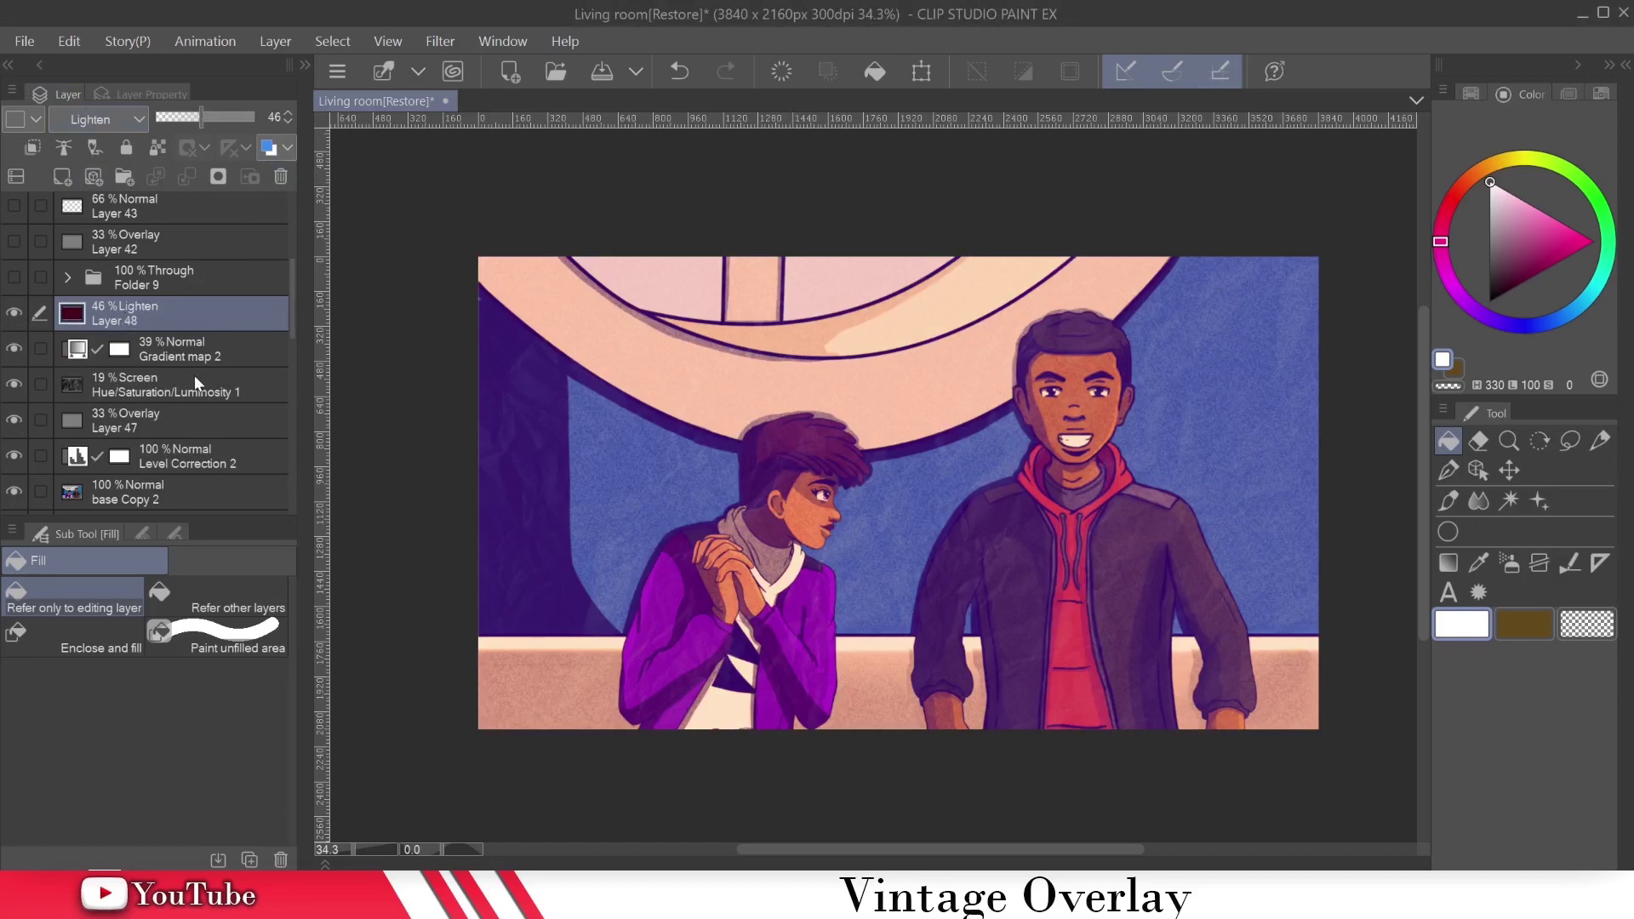
# Step: Add a white-filled Layer 49 above the maroon wash, duplicate it, and hide the copy
pyautogui.click(62, 176)
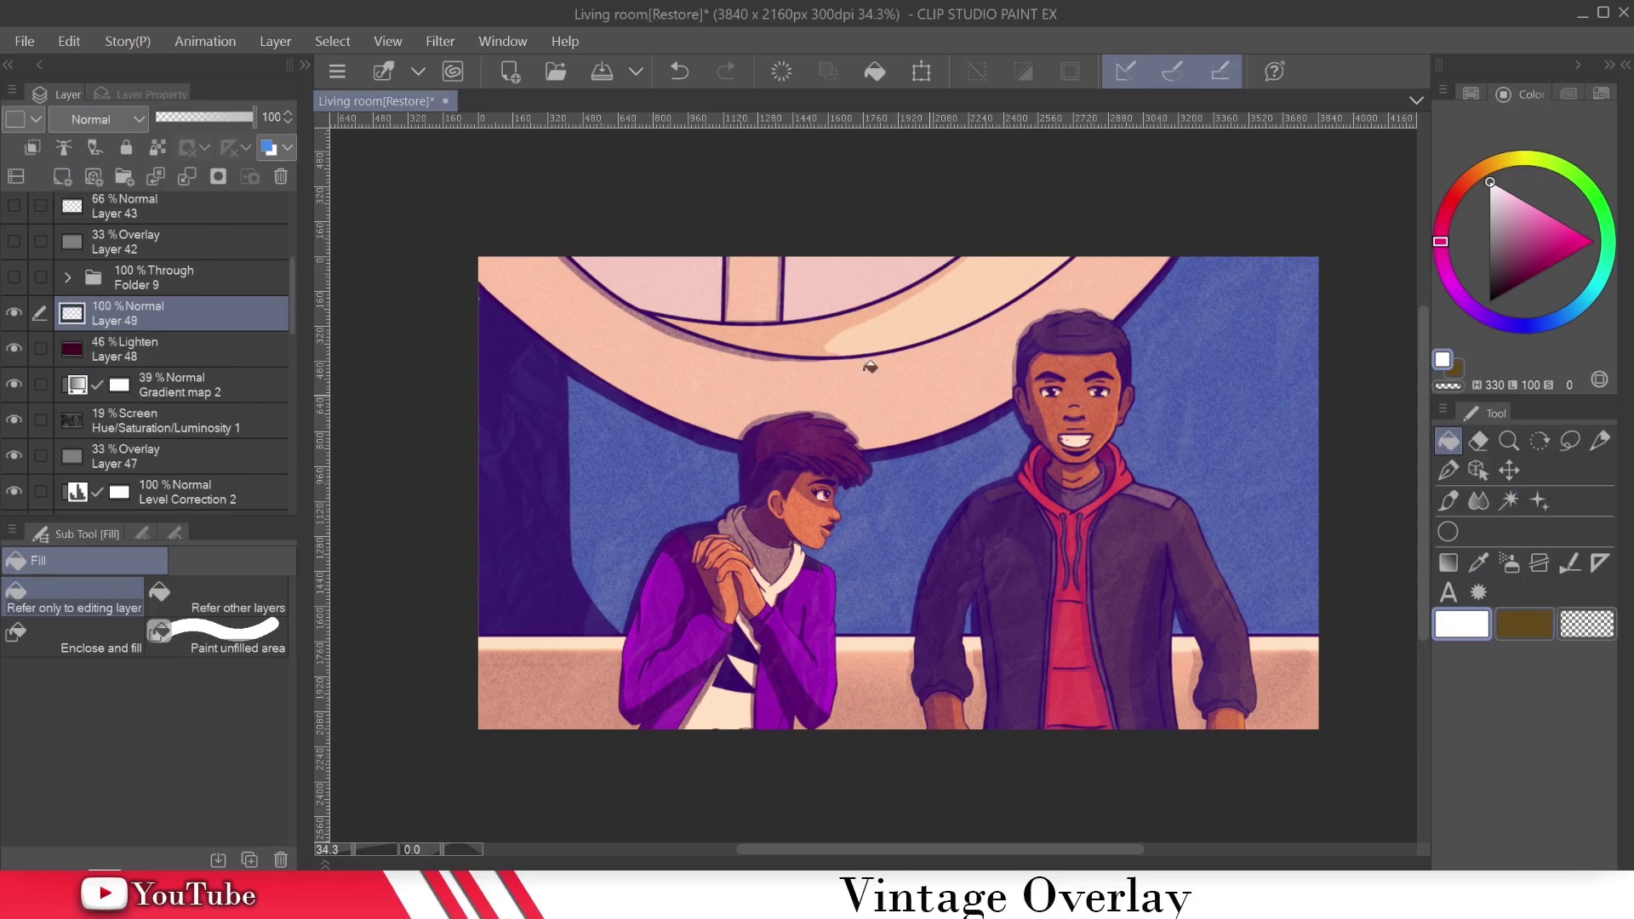
pyautogui.click(948, 388)
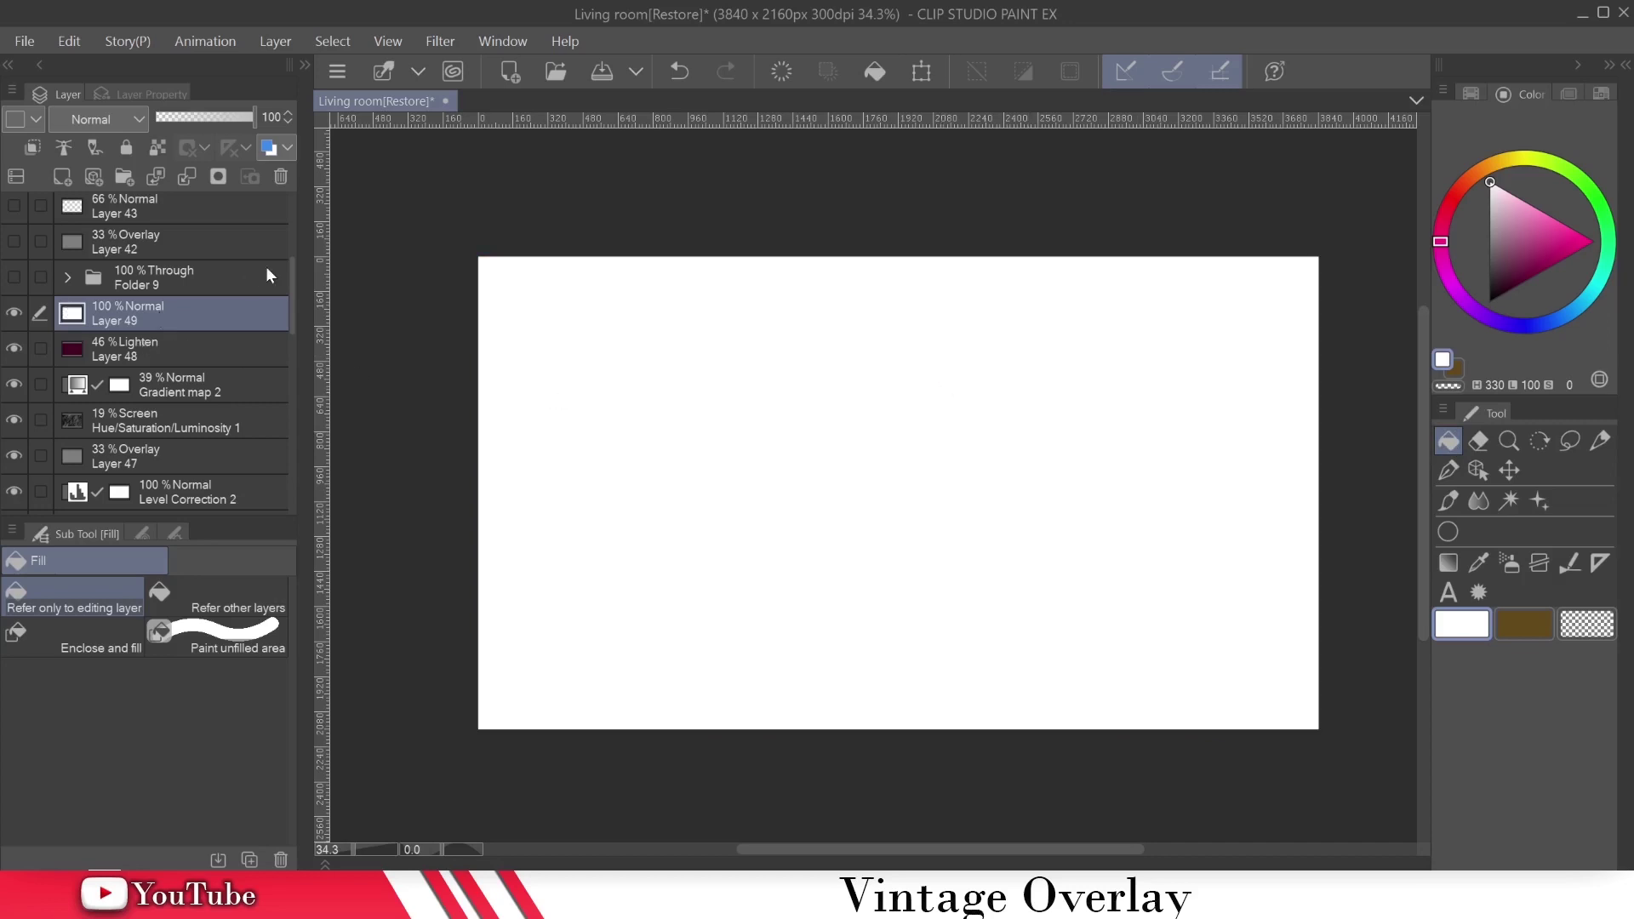
pyautogui.rightClick(145, 314)
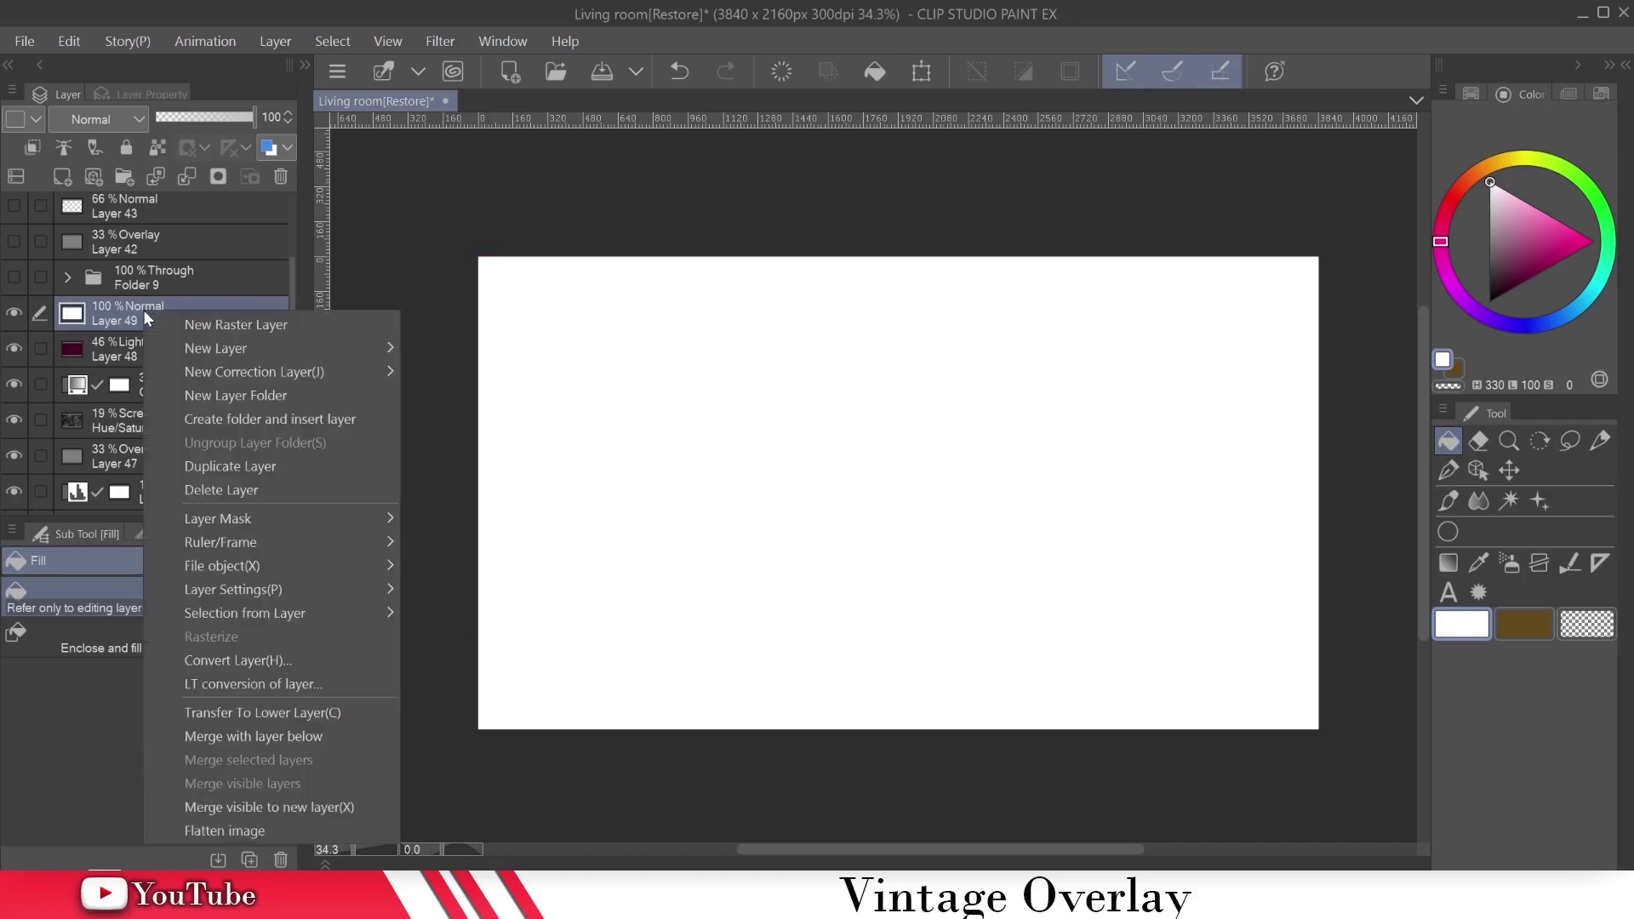
pyautogui.click(285, 467)
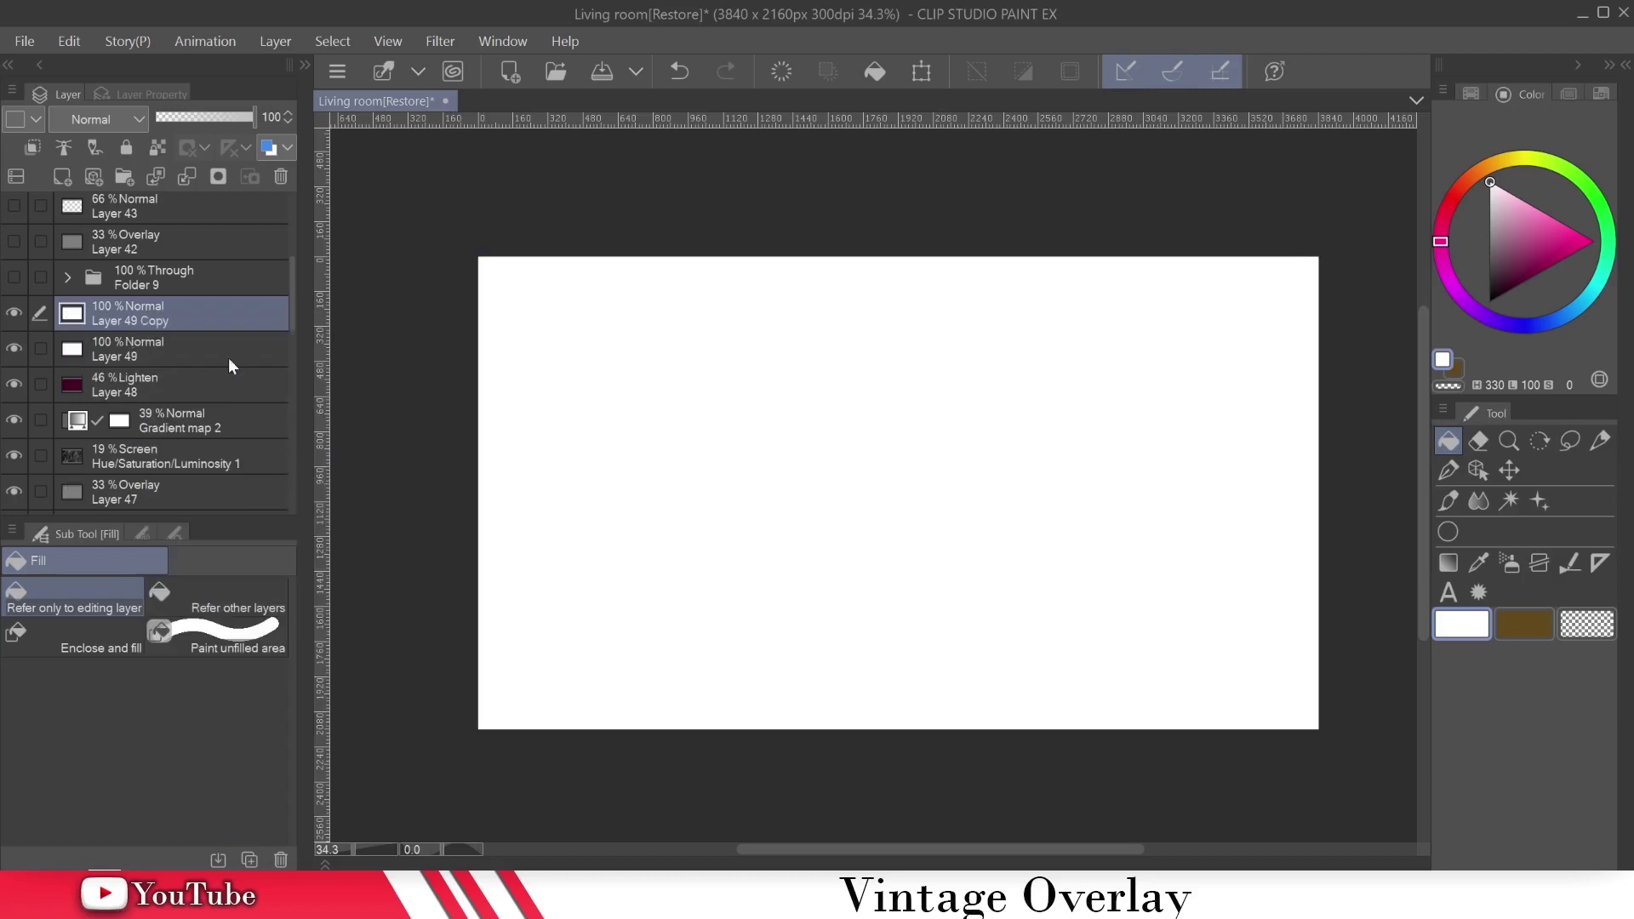
pyautogui.click(14, 313)
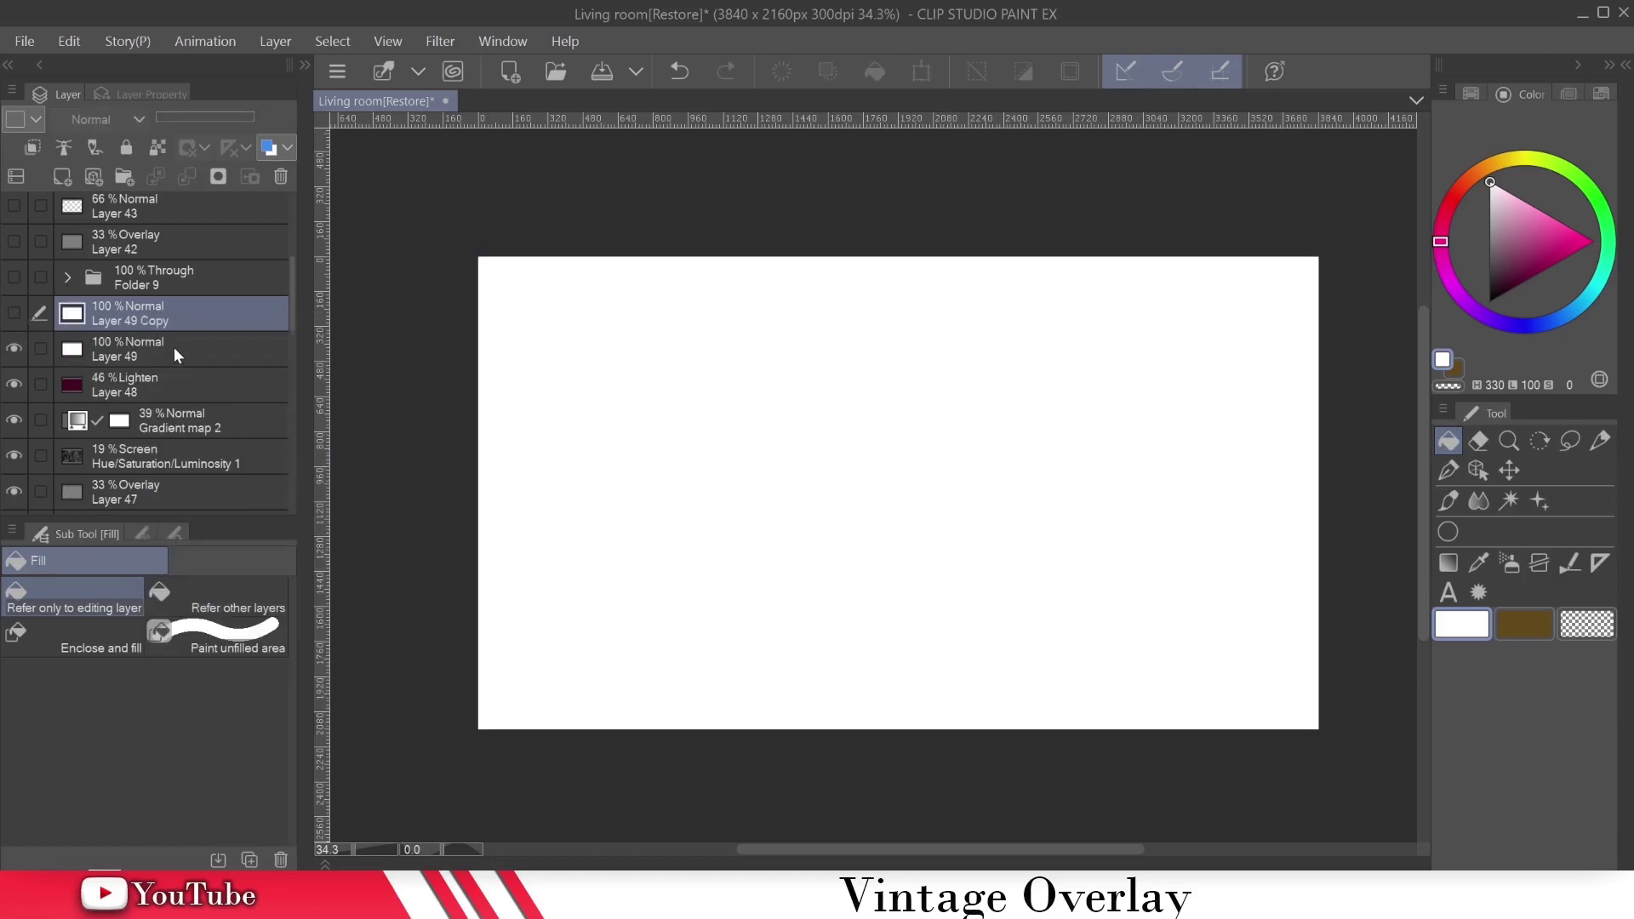
pyautogui.click(177, 354)
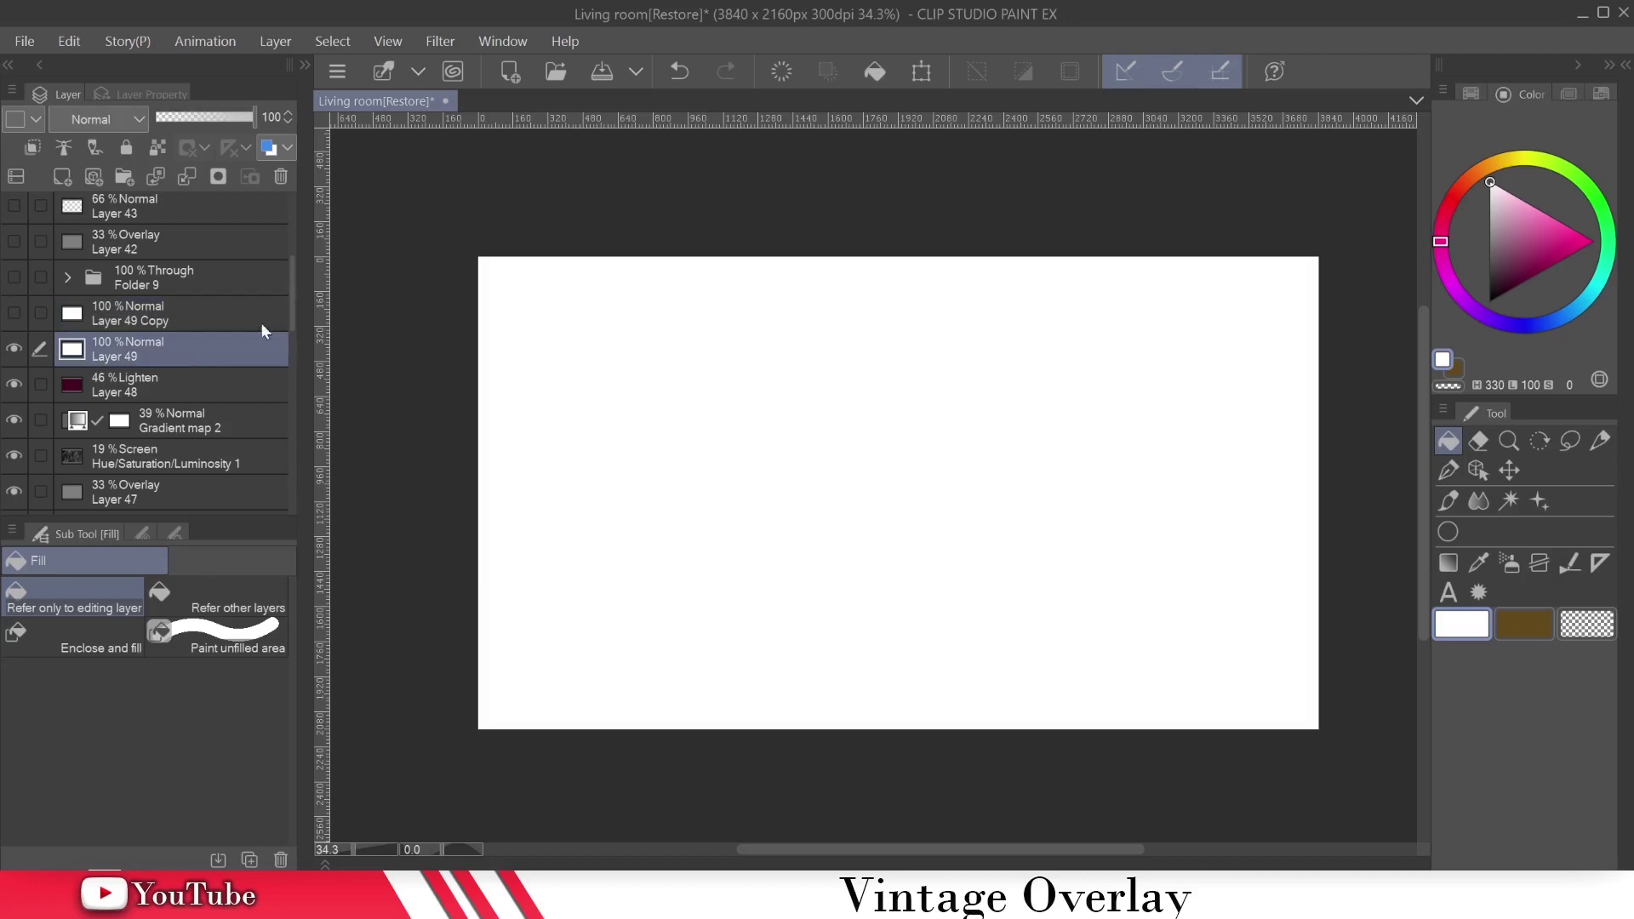
# Step: Set Layer 49 to Overlay blending at 25% opacity
pyautogui.click(140, 118)
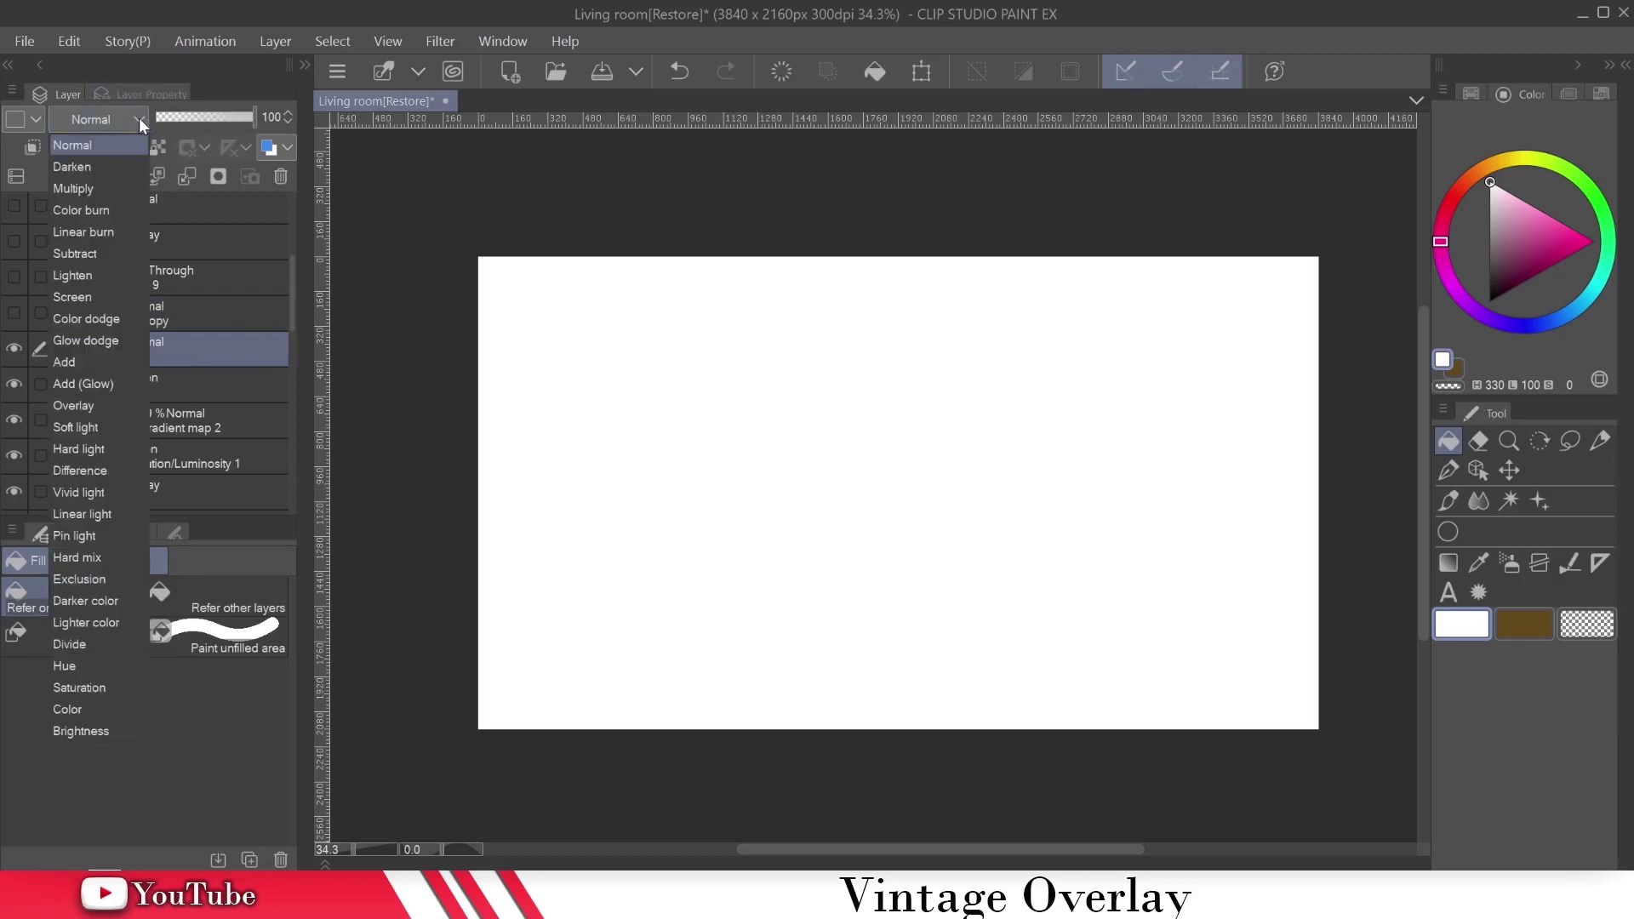
pyautogui.click(71, 408)
pyautogui.click(271, 117)
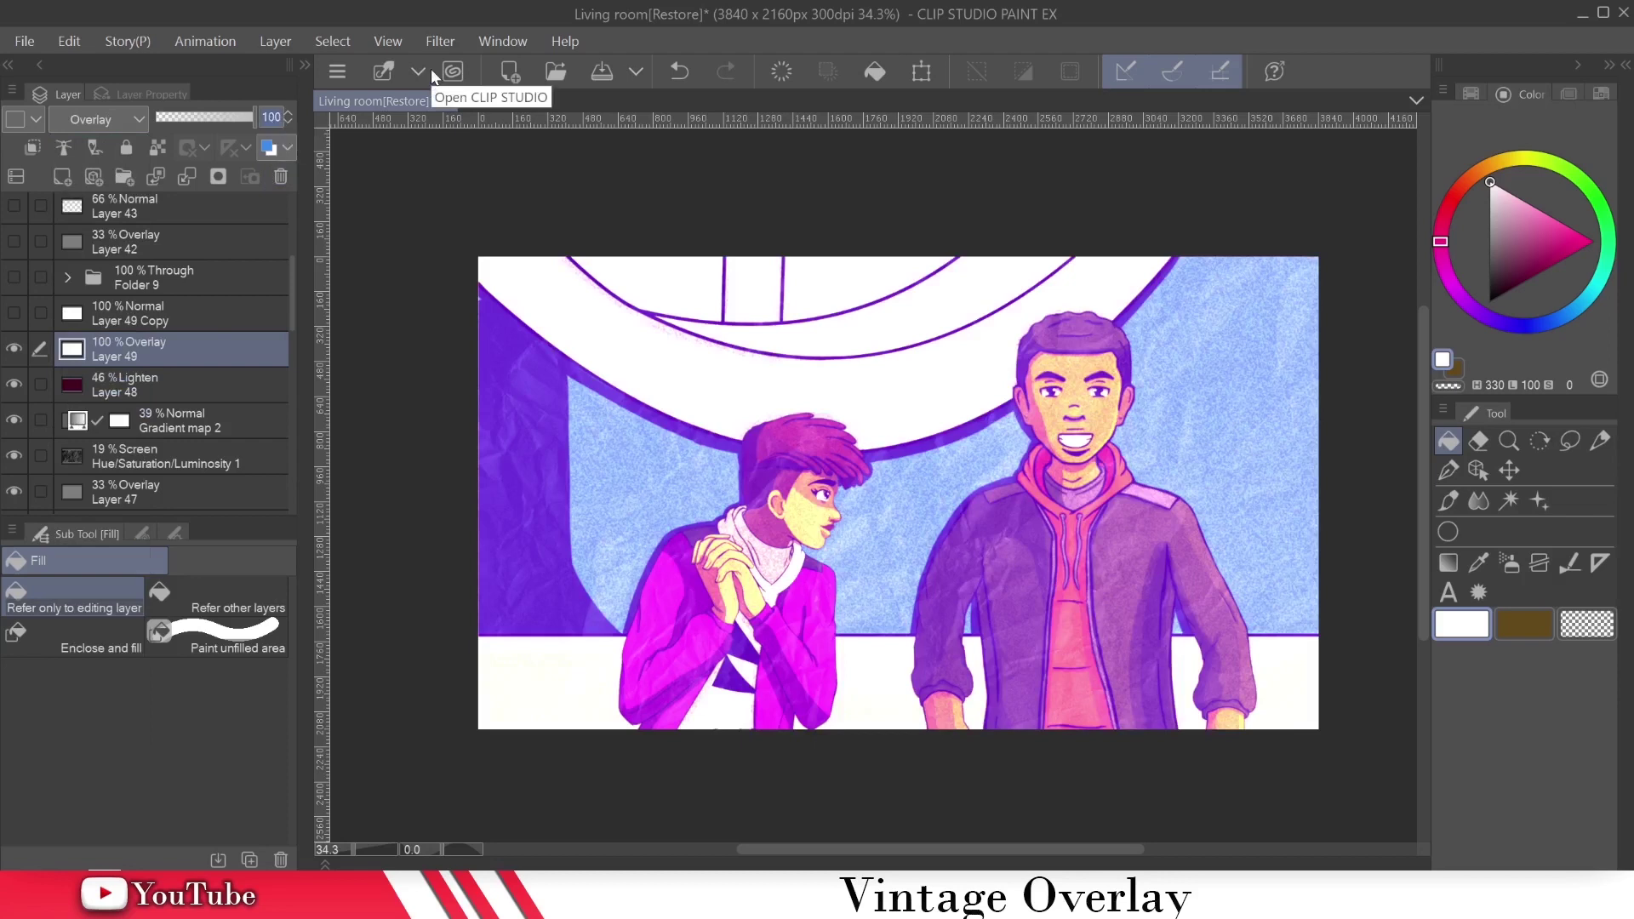
pyautogui.write('30')
pyautogui.press('Return')
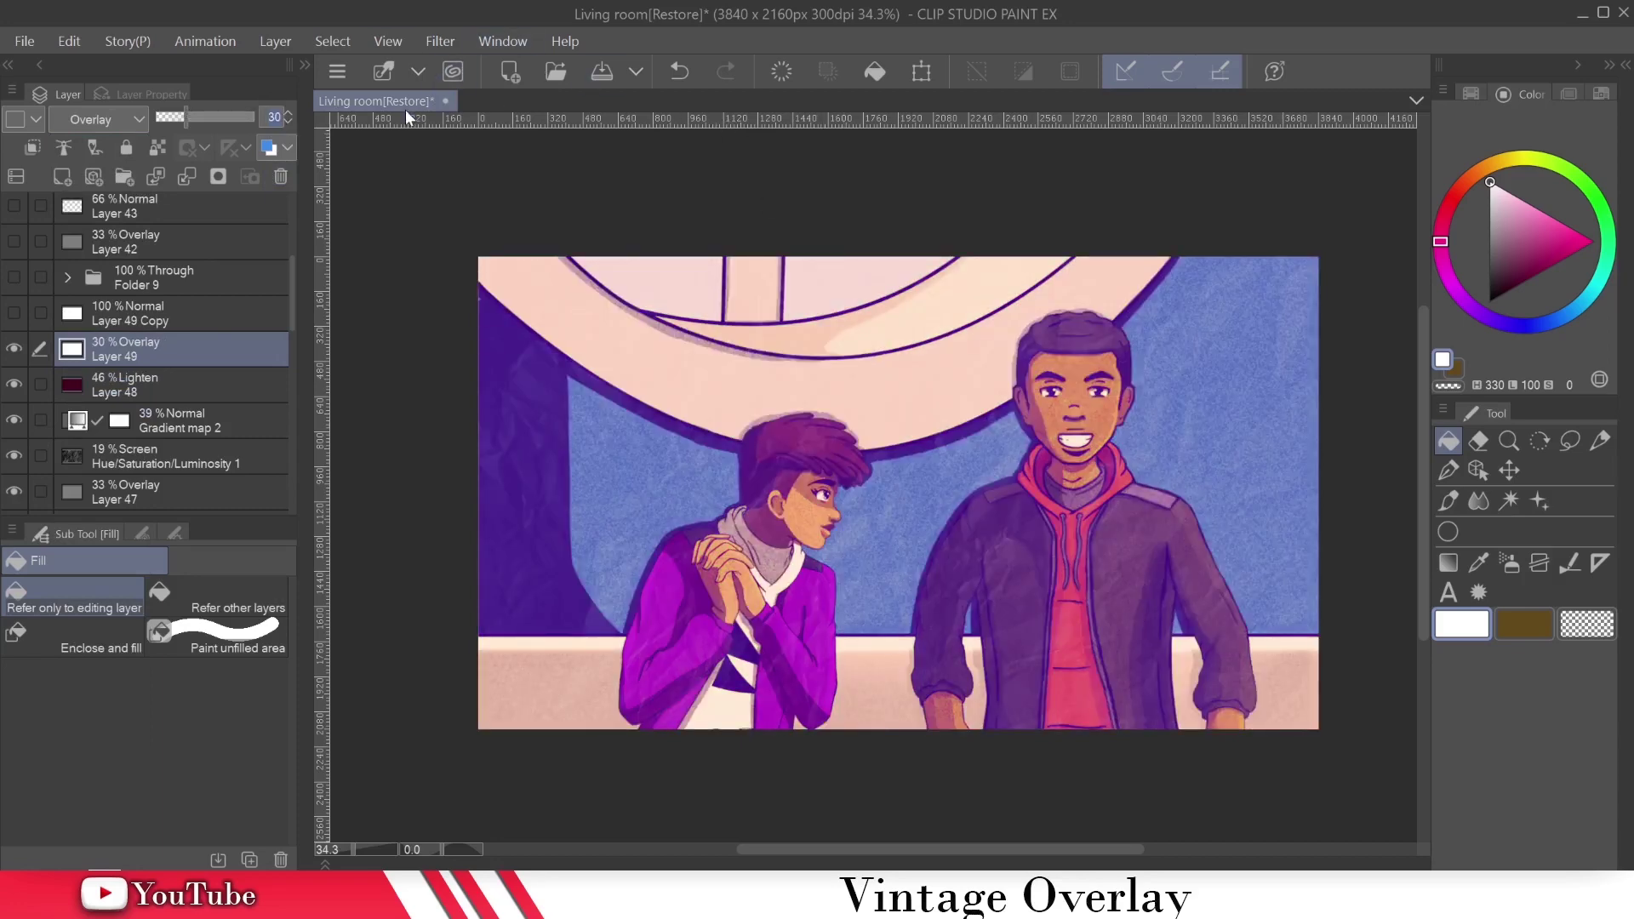
pyautogui.press('Return')
# Step: Show Layer 49 Copy and select the entire canvas
pyautogui.click(136, 319)
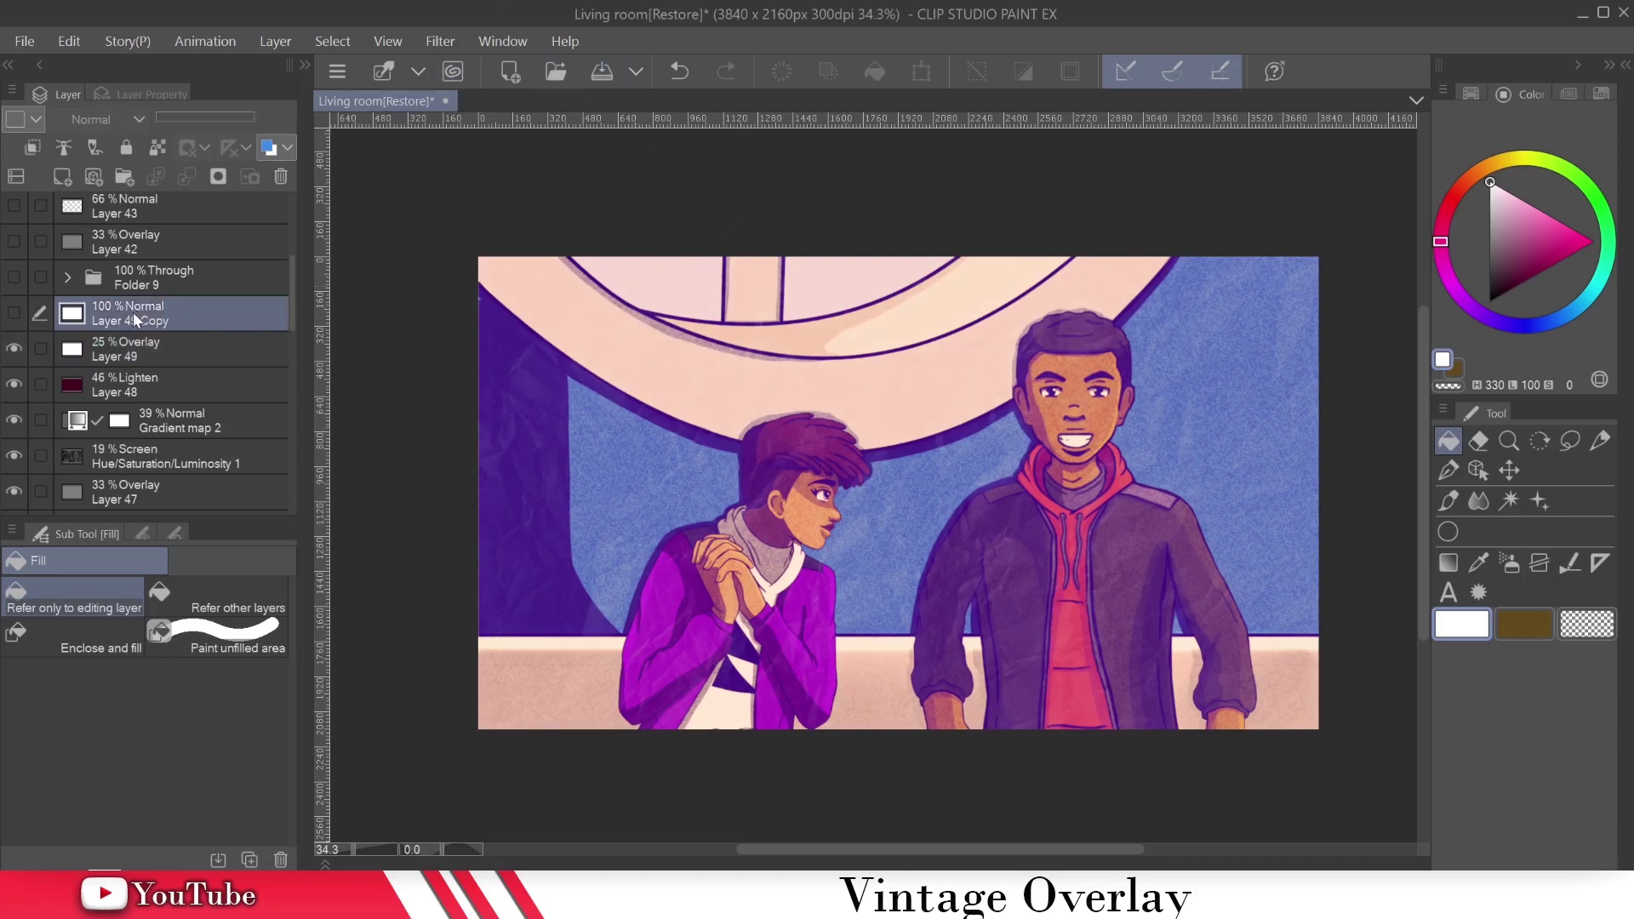
pyautogui.click(14, 315)
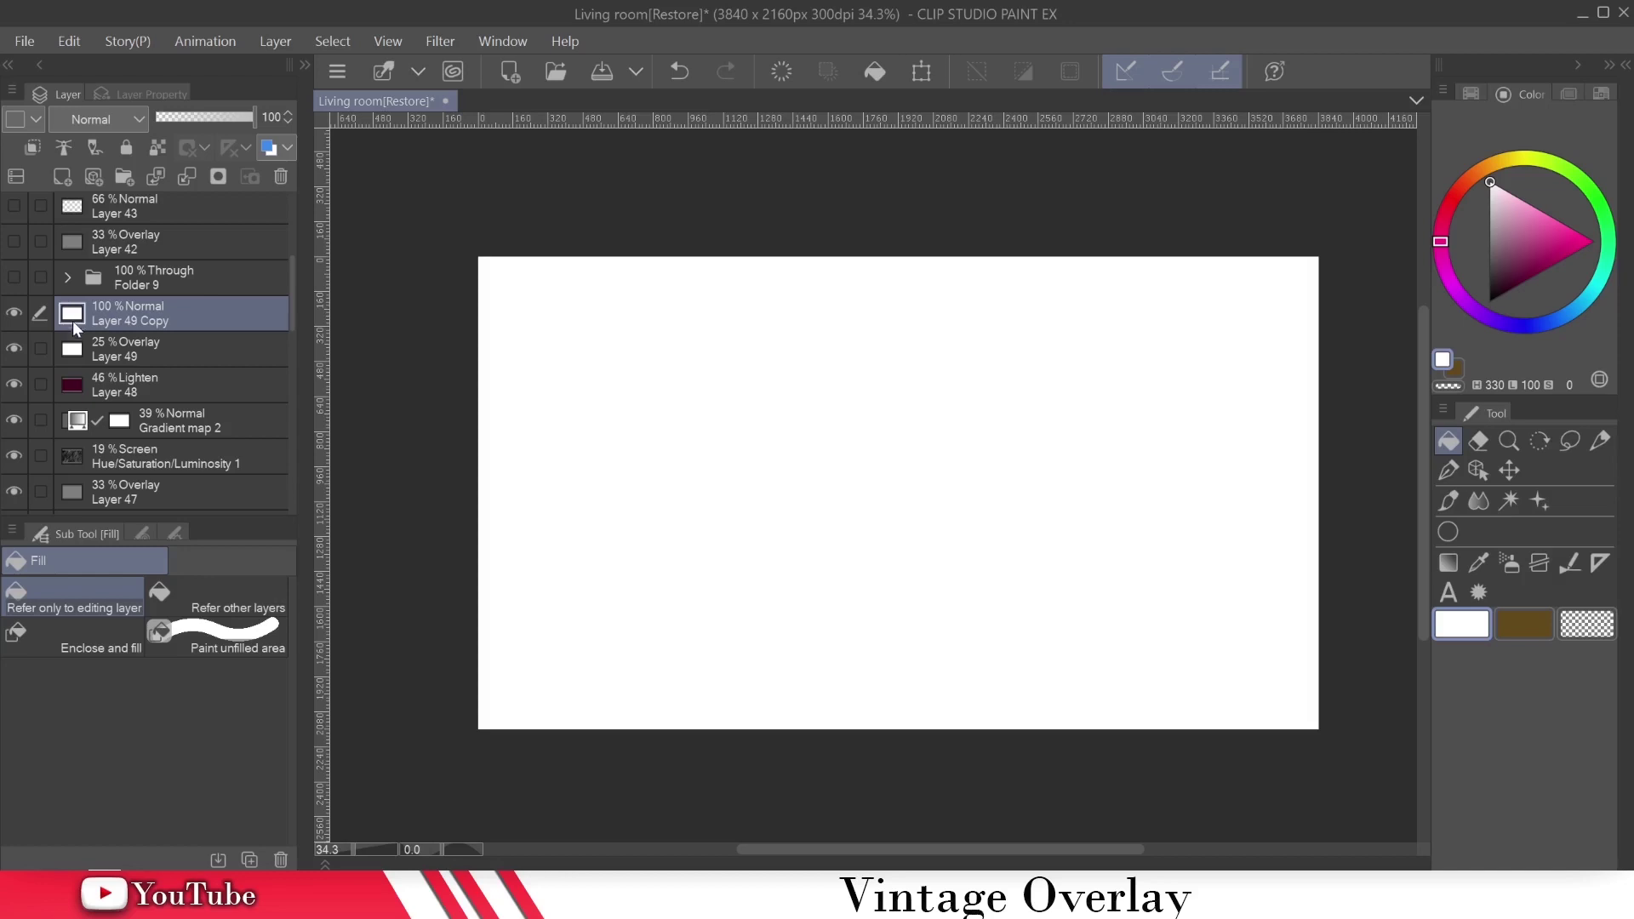
pyautogui.keyDown('ctrl'); pyautogui.click(74, 315); pyautogui.keyUp('ctrl')
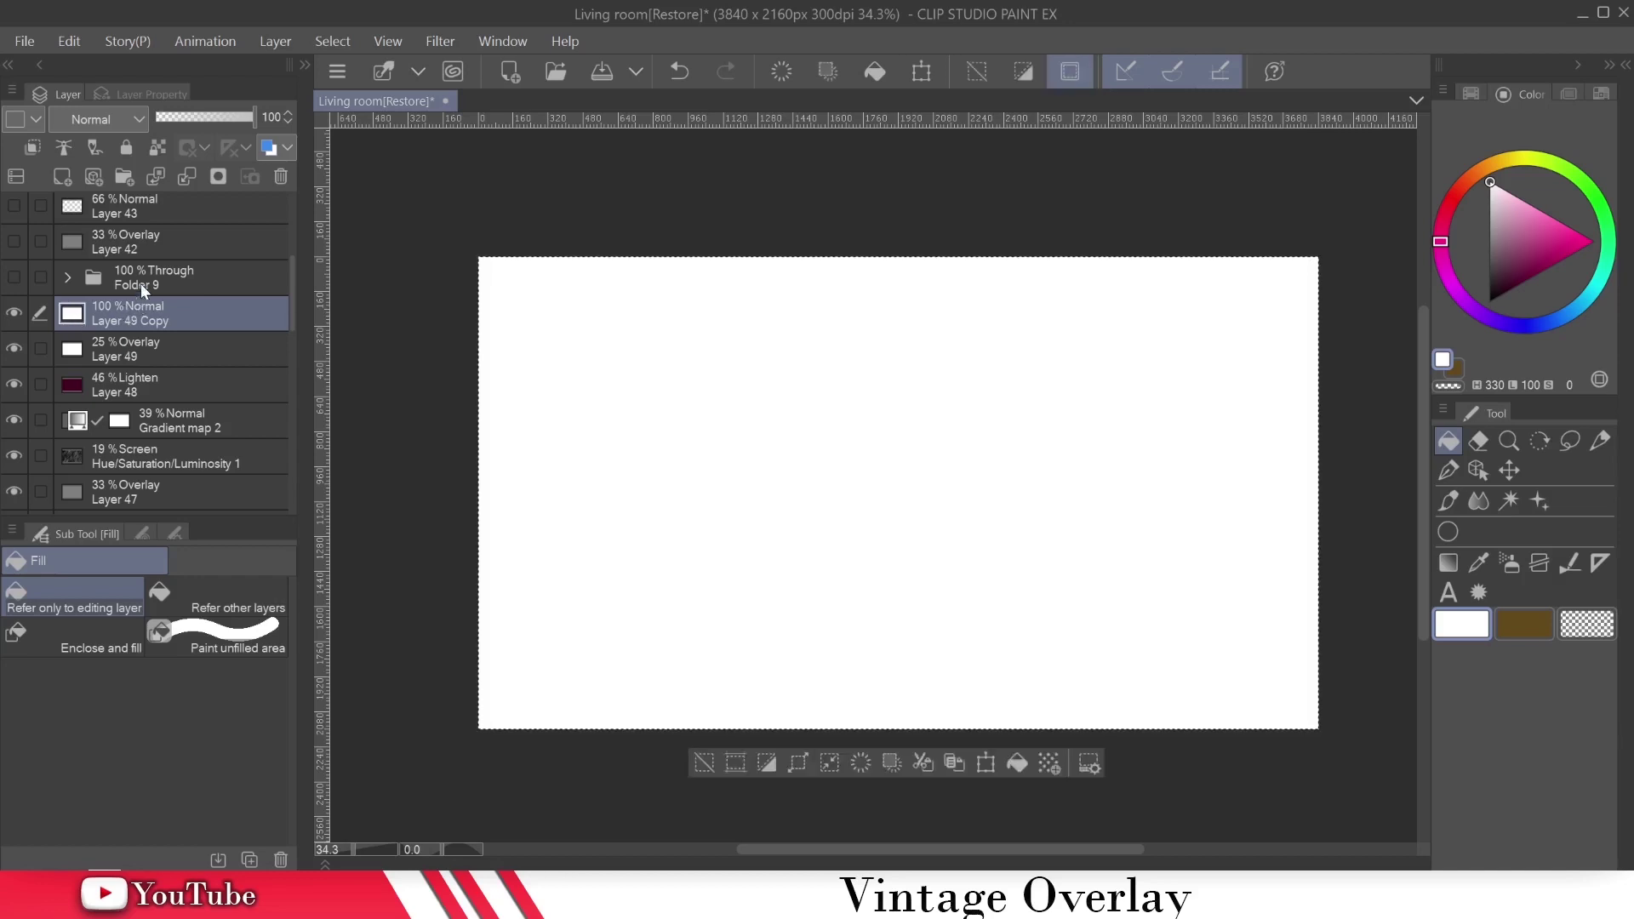
# Step: Shrink the selection by 20 px and delete the inside, leaving a white border
pyautogui.click(343, 39)
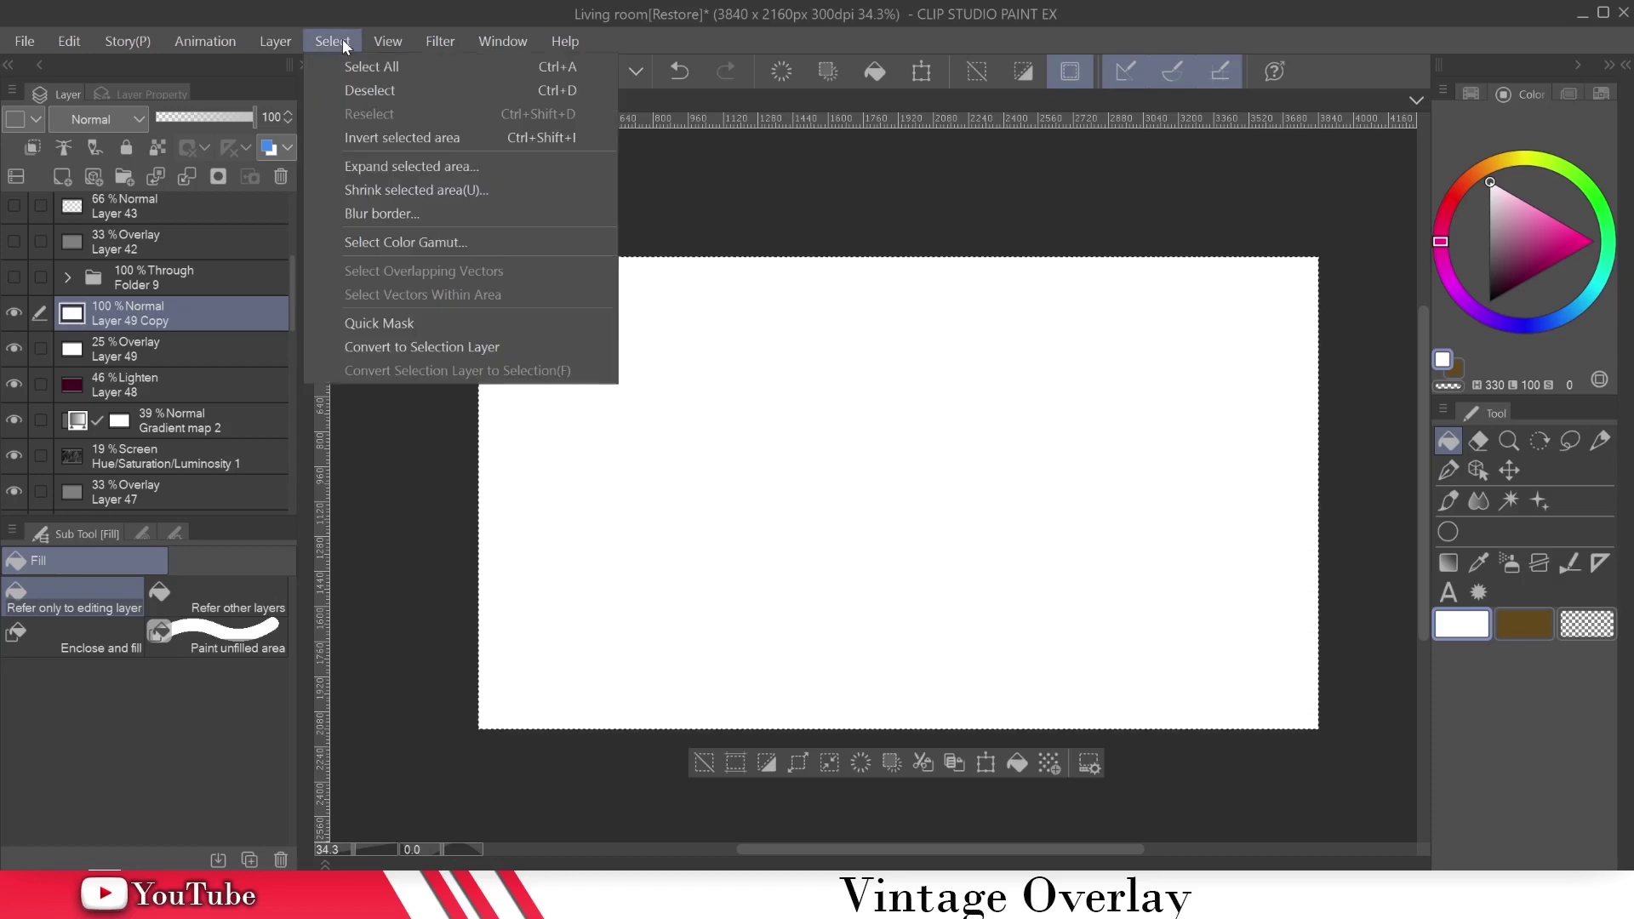
pyautogui.click(385, 191)
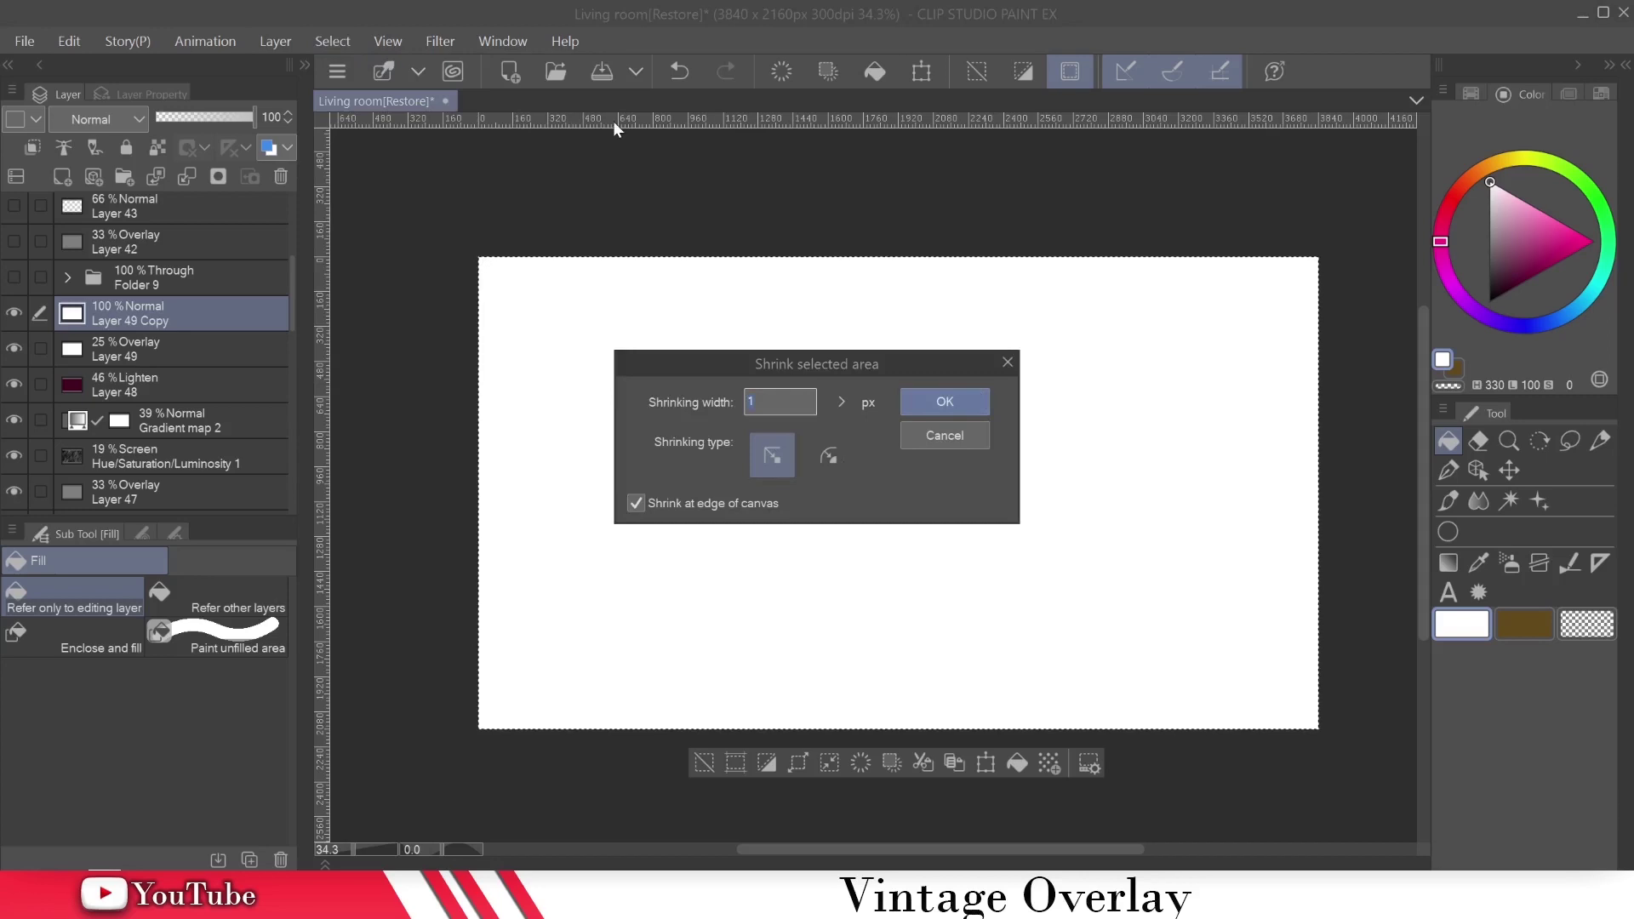
pyautogui.write('2')
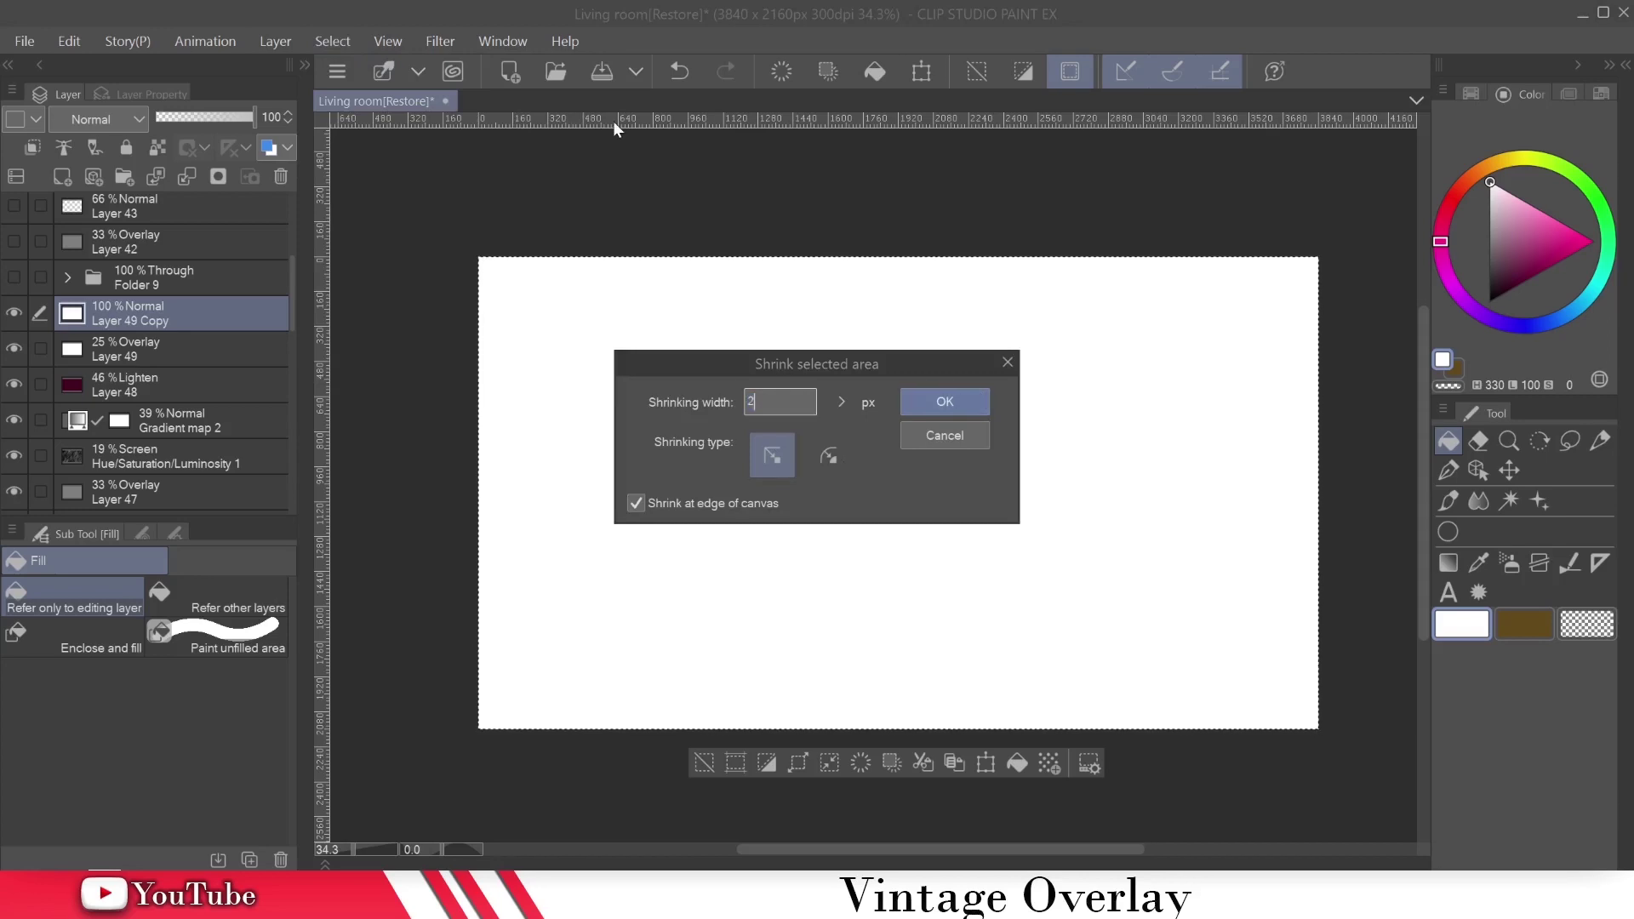
pyautogui.write('0')
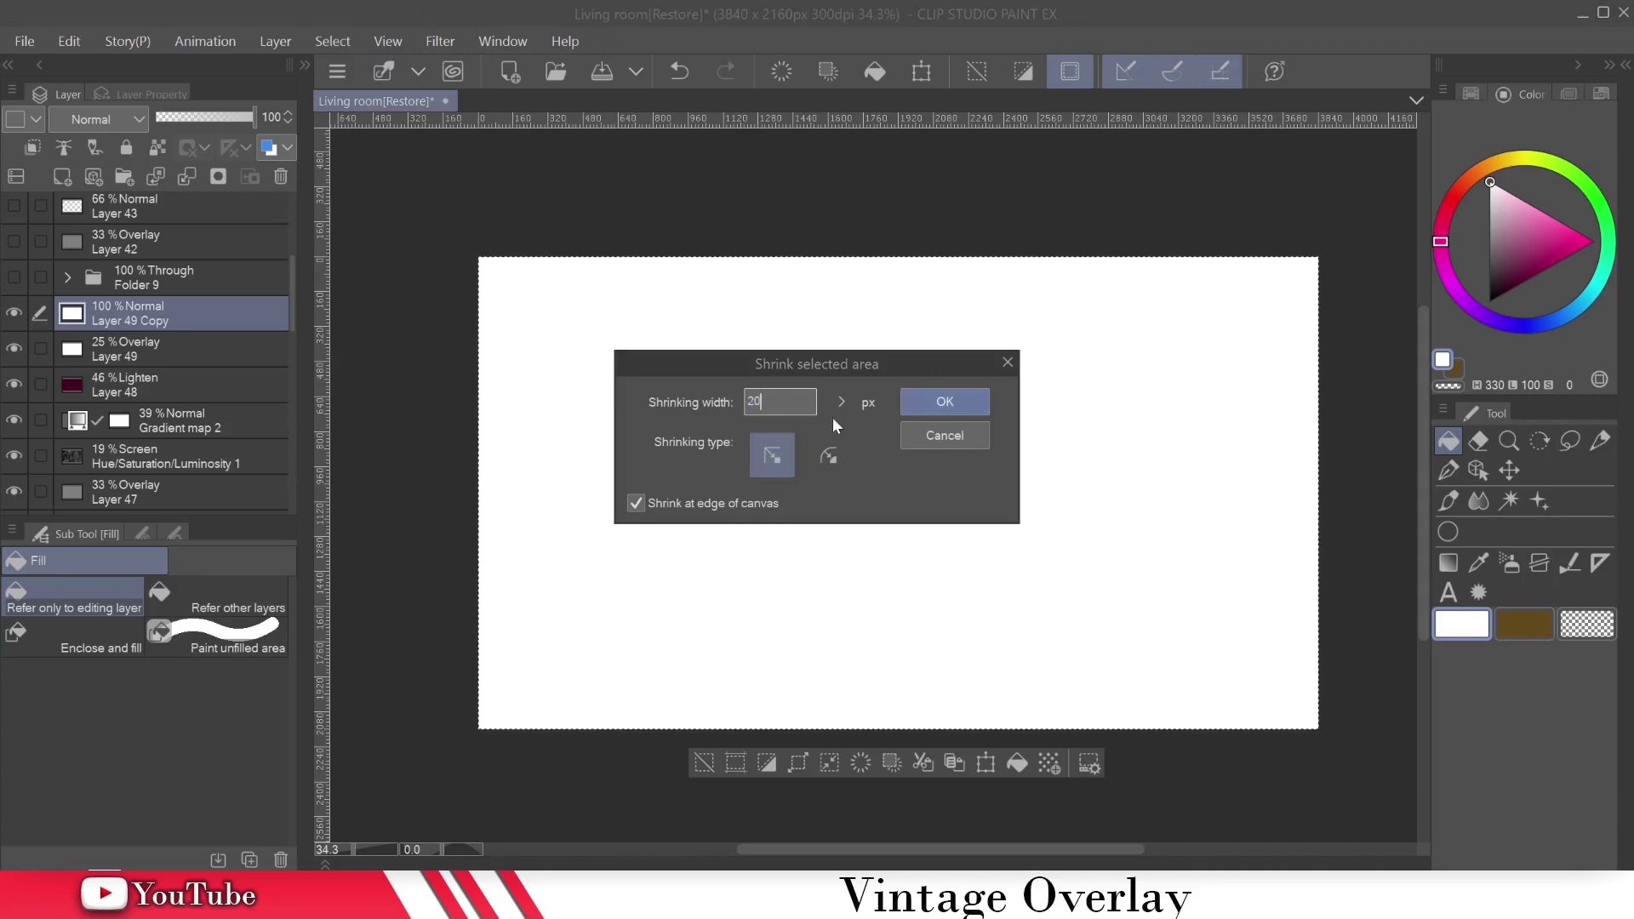
pyautogui.click(906, 401)
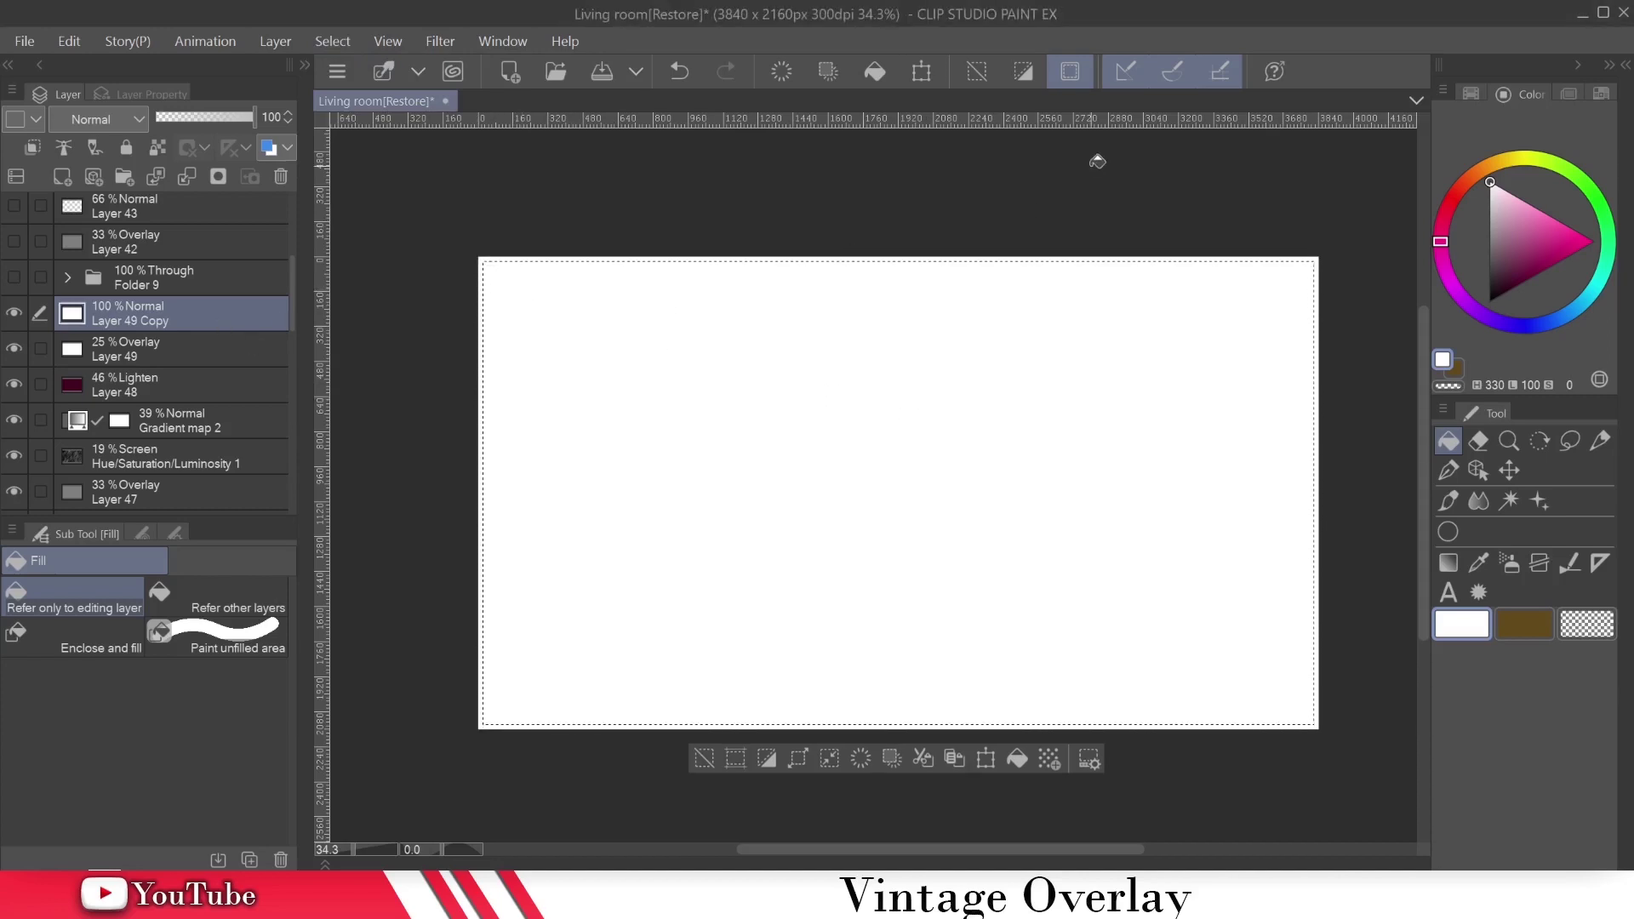
pyautogui.press('Delete')
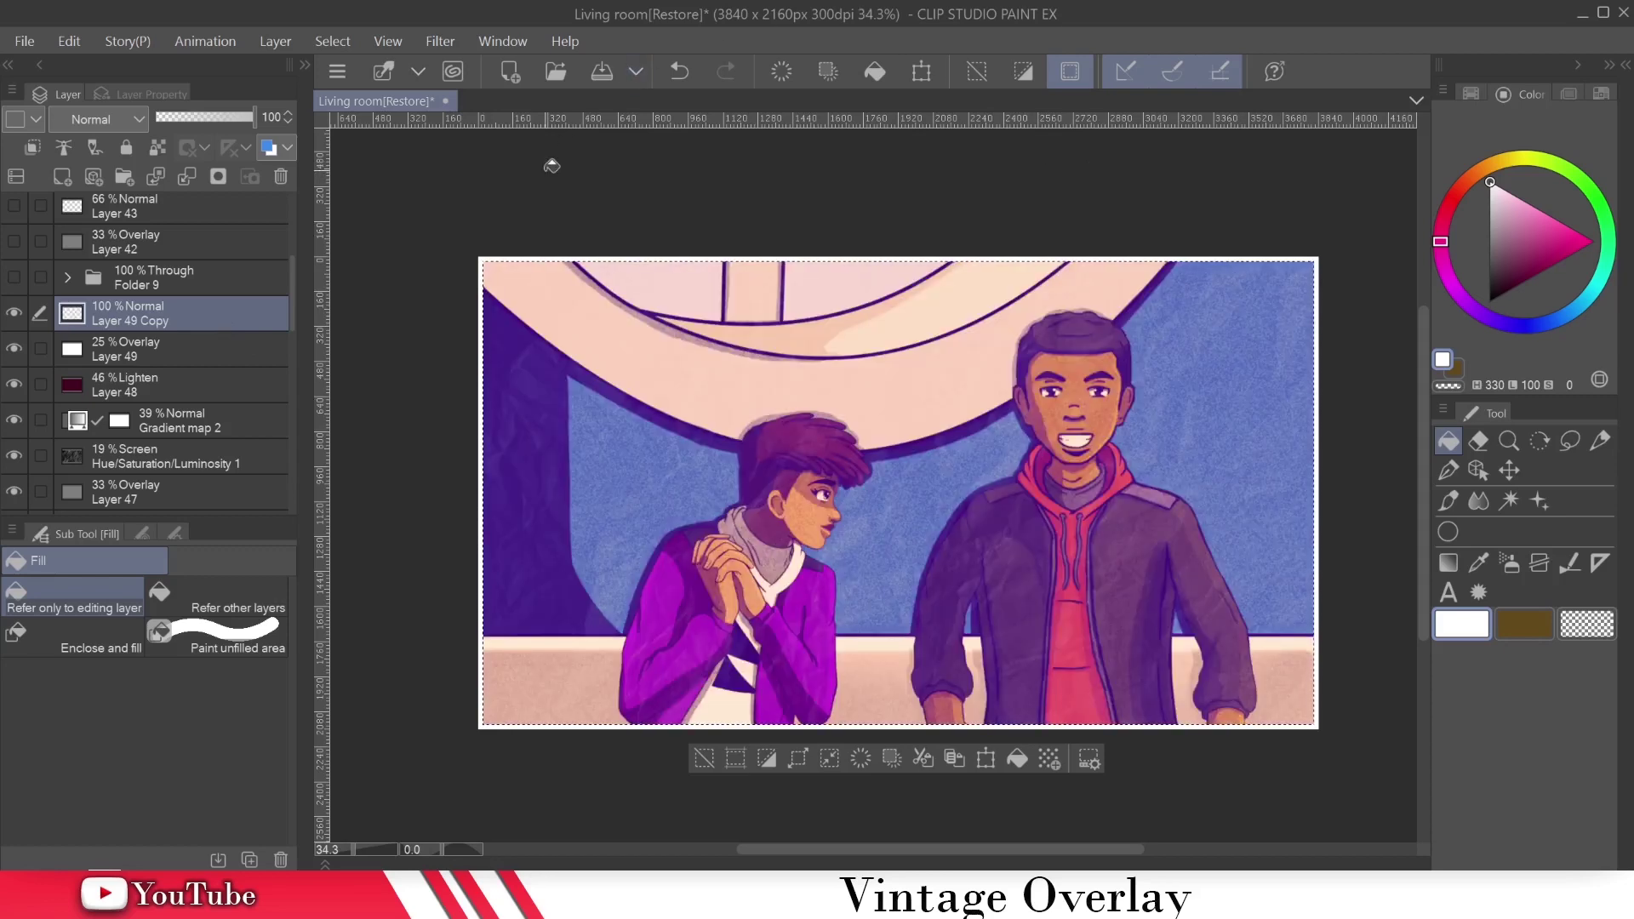
# Step: Deselect and set the Layer 49 Copy border to 89% opacity
pyautogui.hotkey('ctrl', 'd')
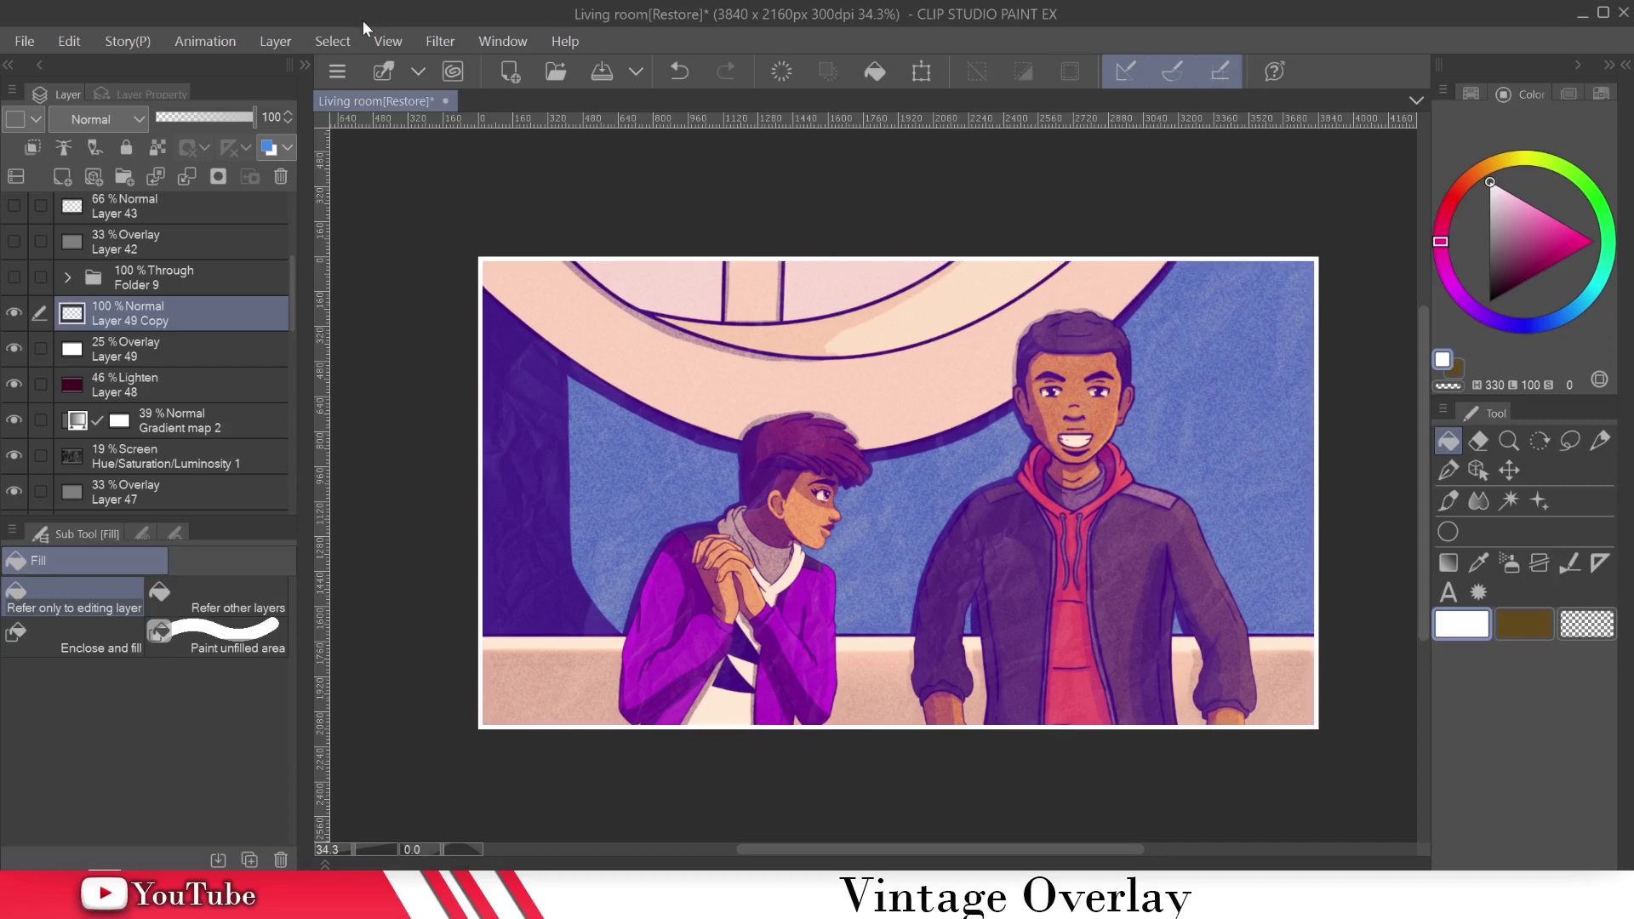
pyautogui.click(333, 41)
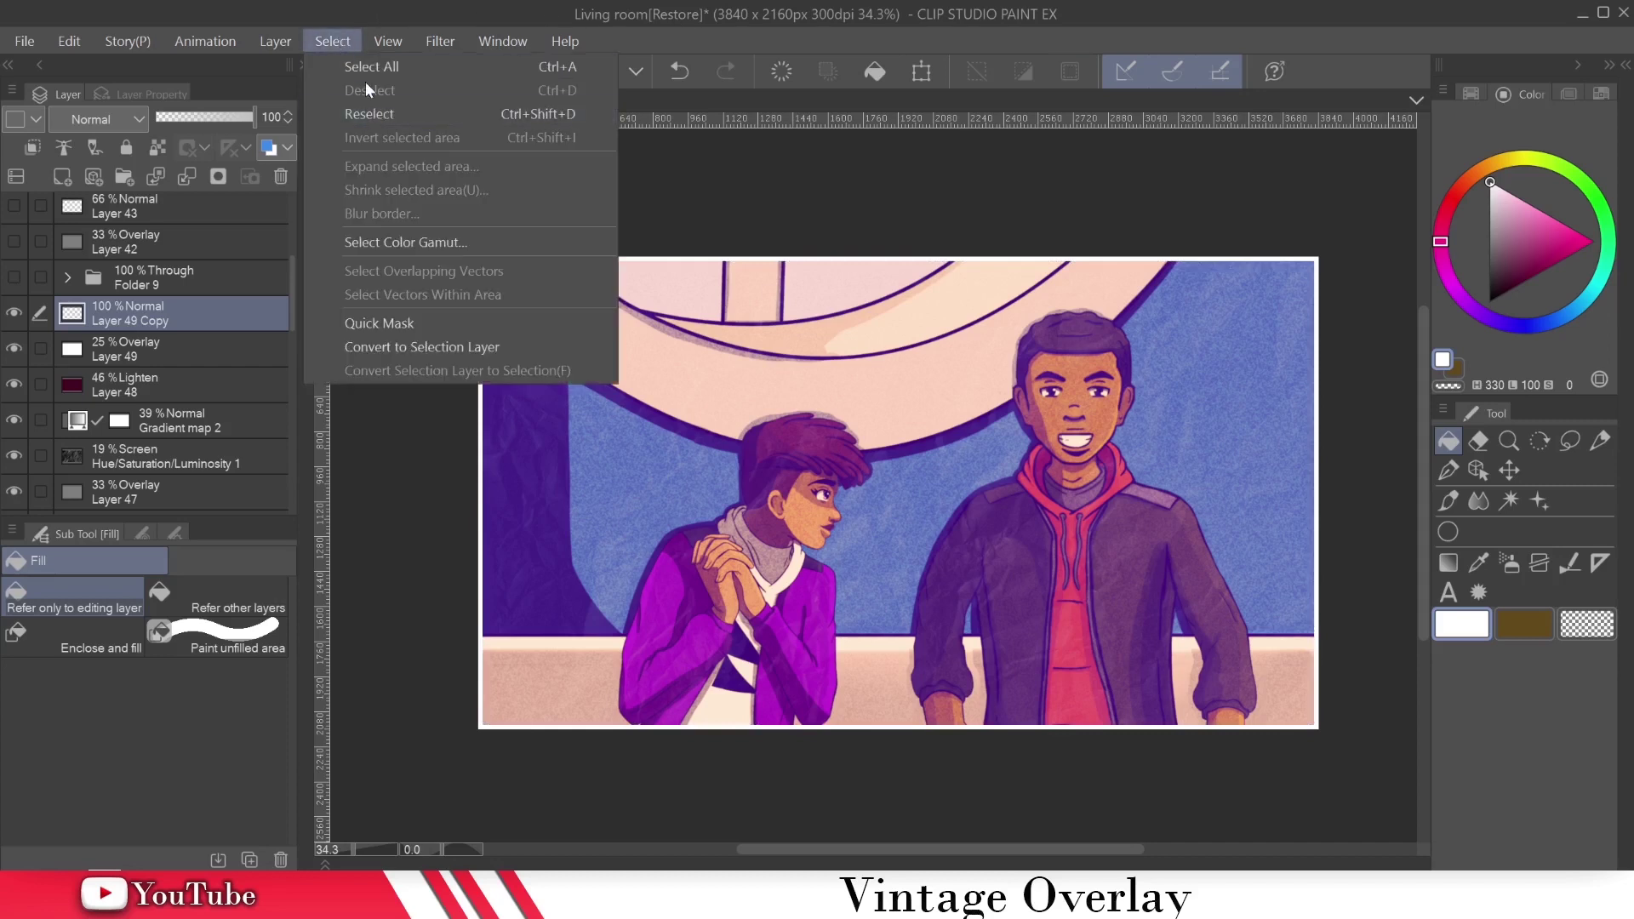
pyautogui.click(330, 503)
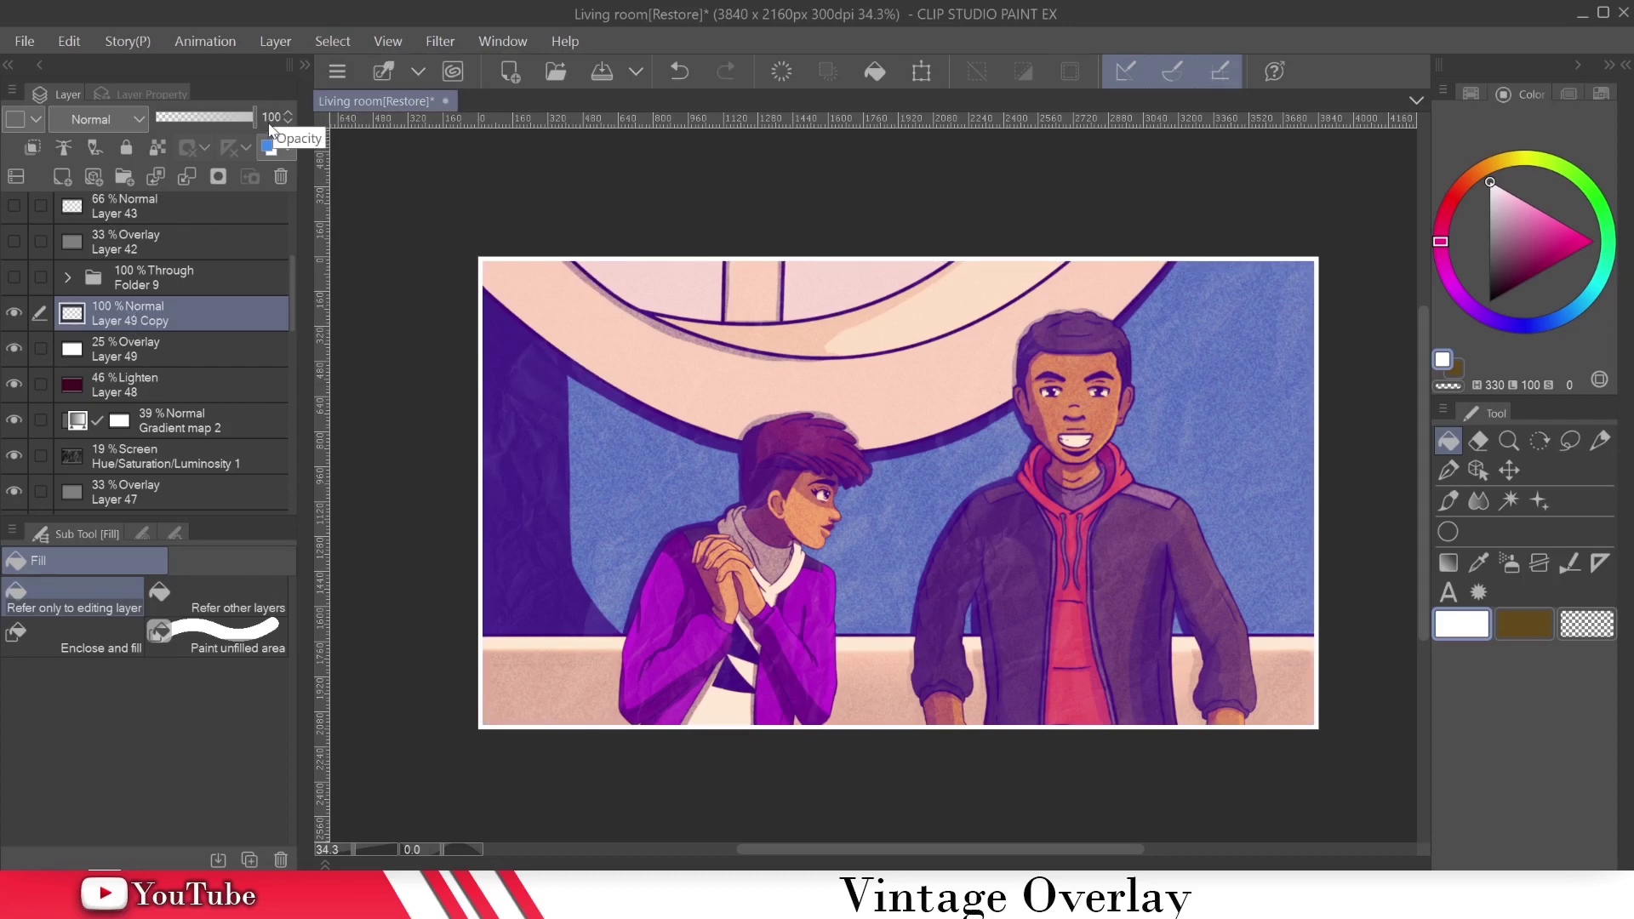
pyautogui.click(272, 117)
pyautogui.write('89')
pyautogui.press('Return')
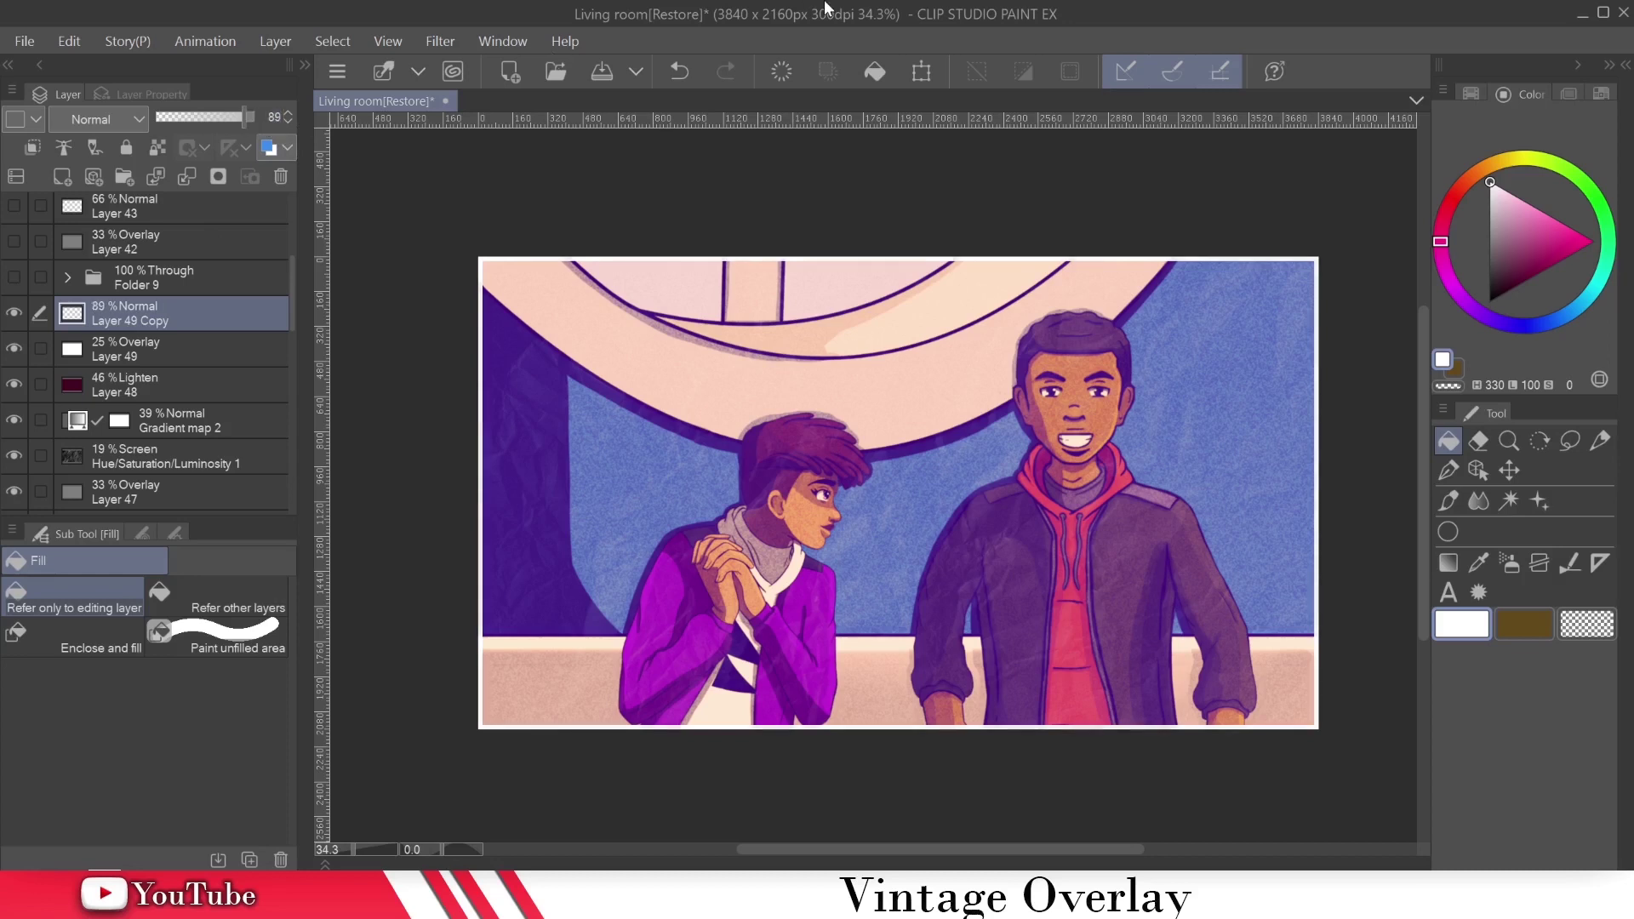